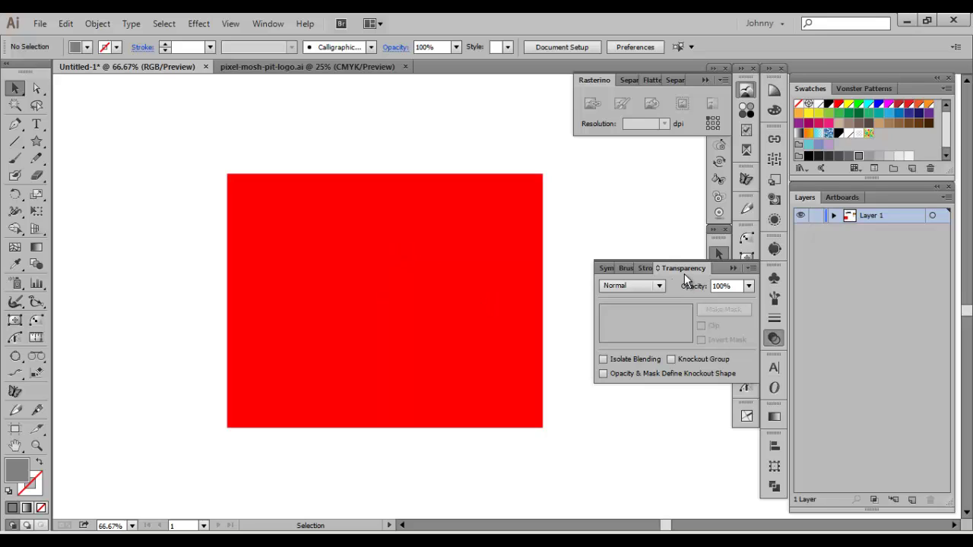
Create a clipping opacity mask on the red rectangle and enter mask editing.
click(498, 301)
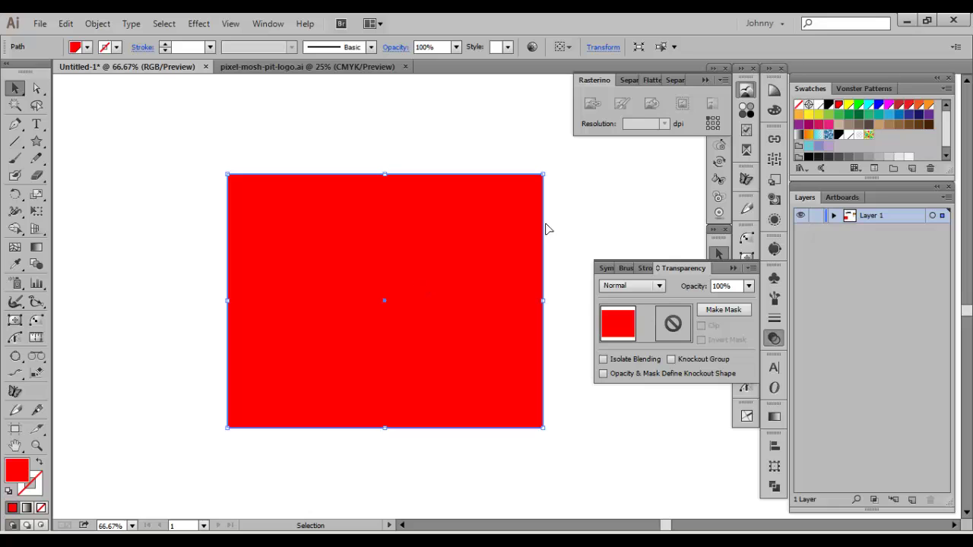
click(566, 203)
click(502, 259)
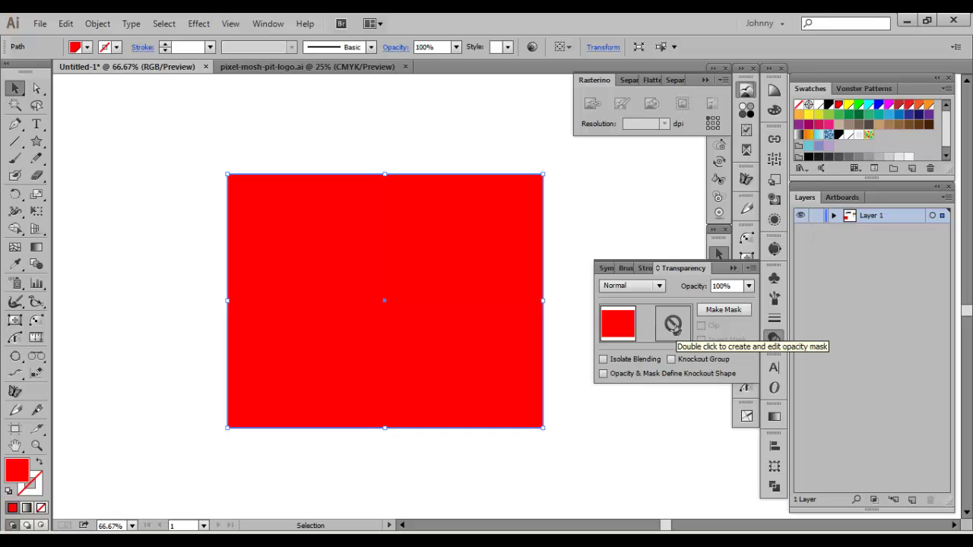
click(722, 310)
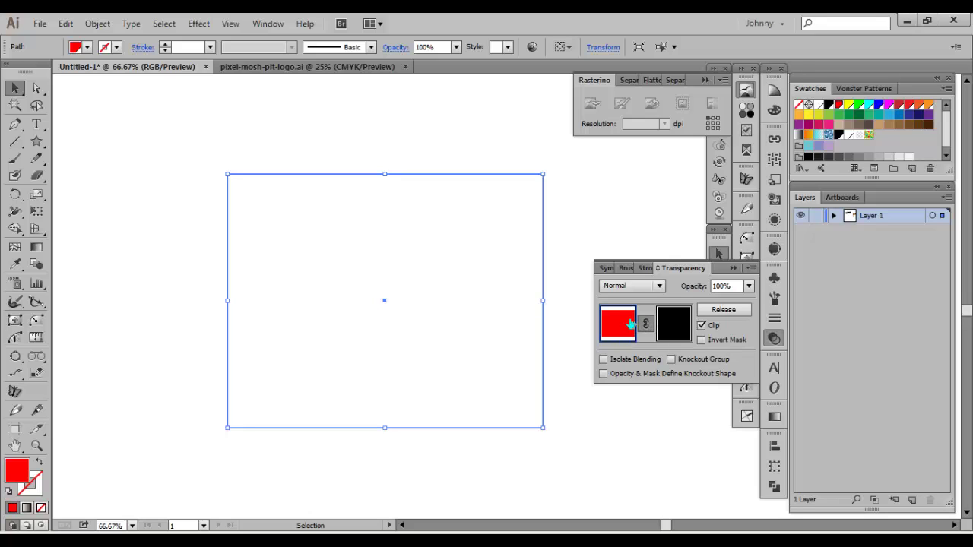
click(675, 323)
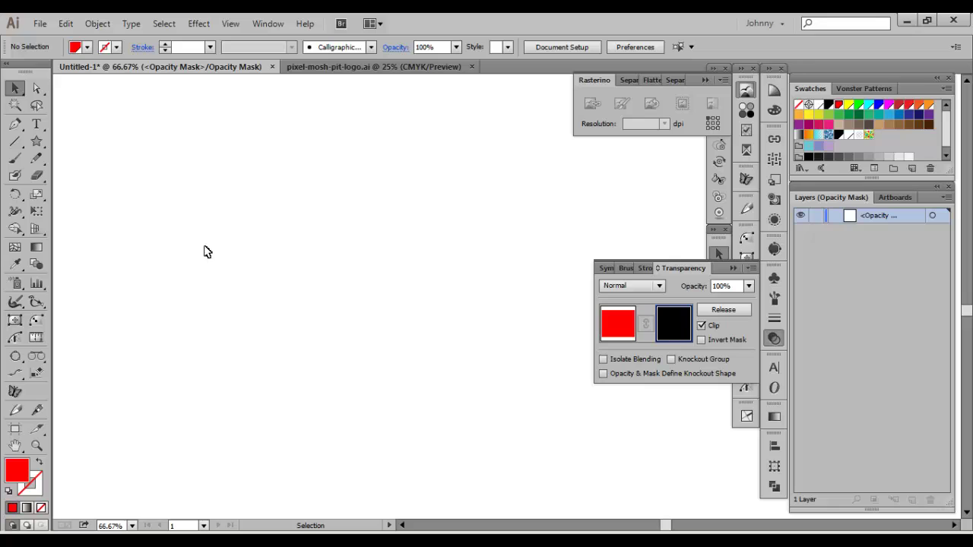
Draw a large red five-pointed star in the opacity mask and shift it partly over the rectangle's right edge.
click(37, 141)
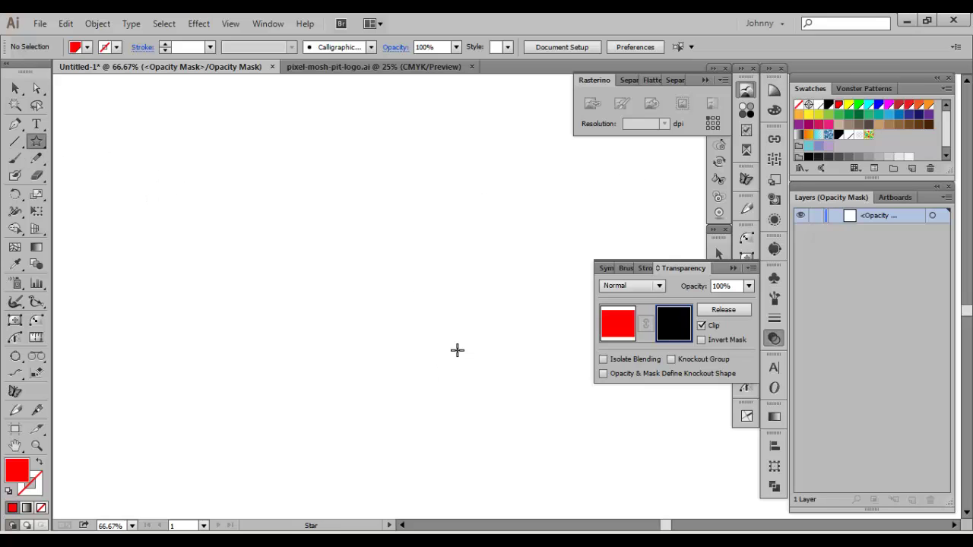
drag(444, 335, 369, 250)
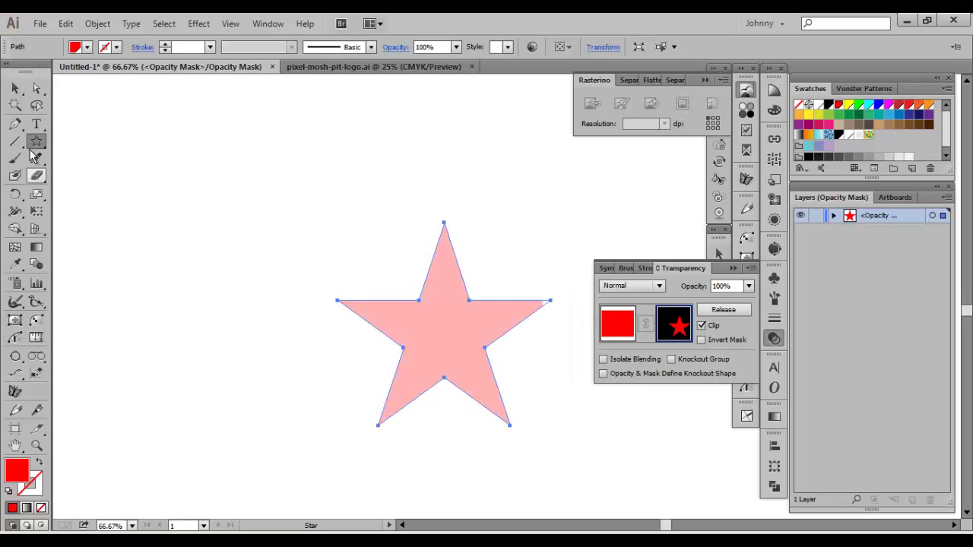
click(15, 88)
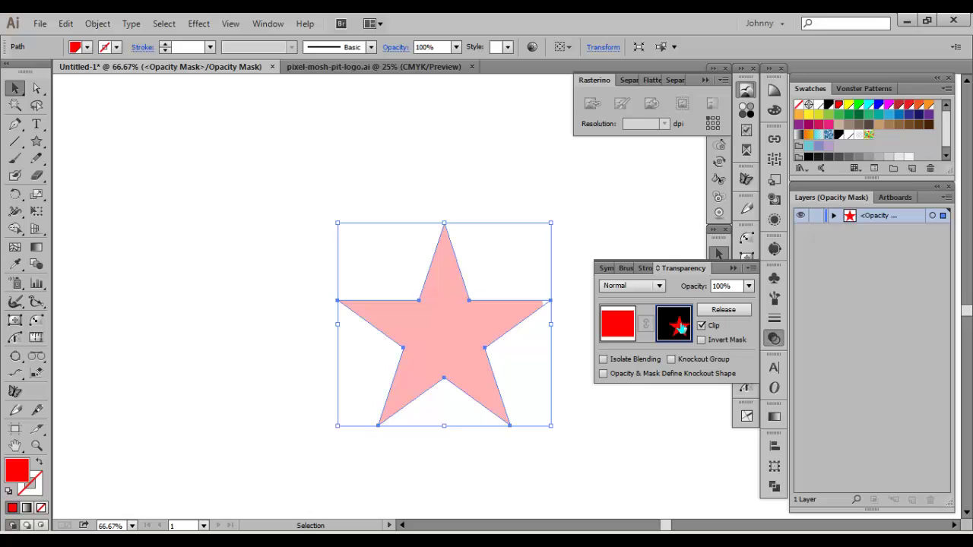
drag(443, 335, 481, 331)
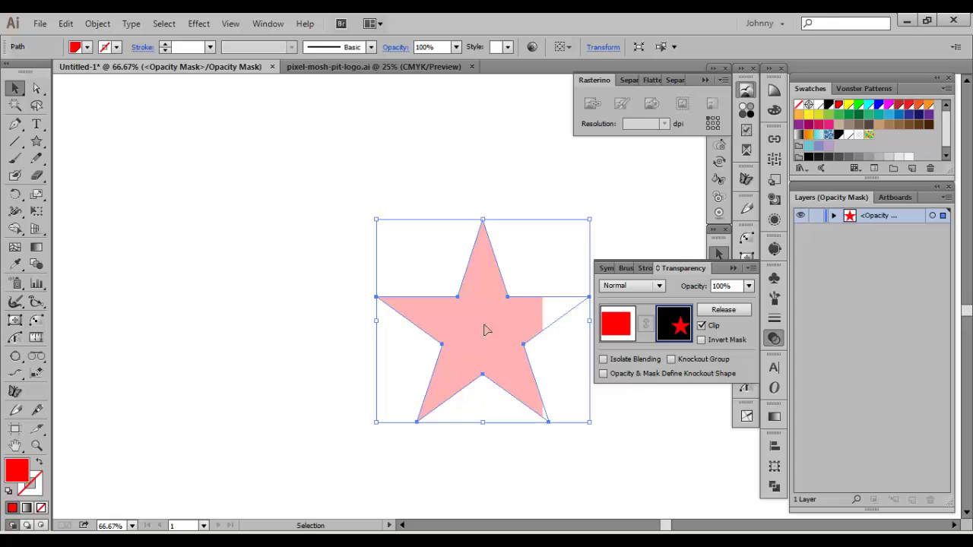
Show the transparency grid and examine the see-through areas of the masked star up close.
key(ctrl)
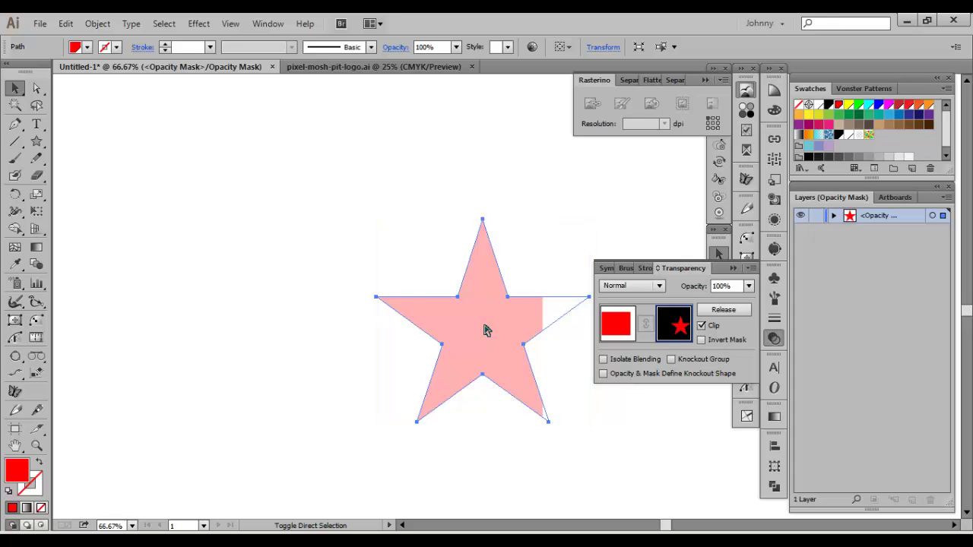
key(ctrl+shift+d)
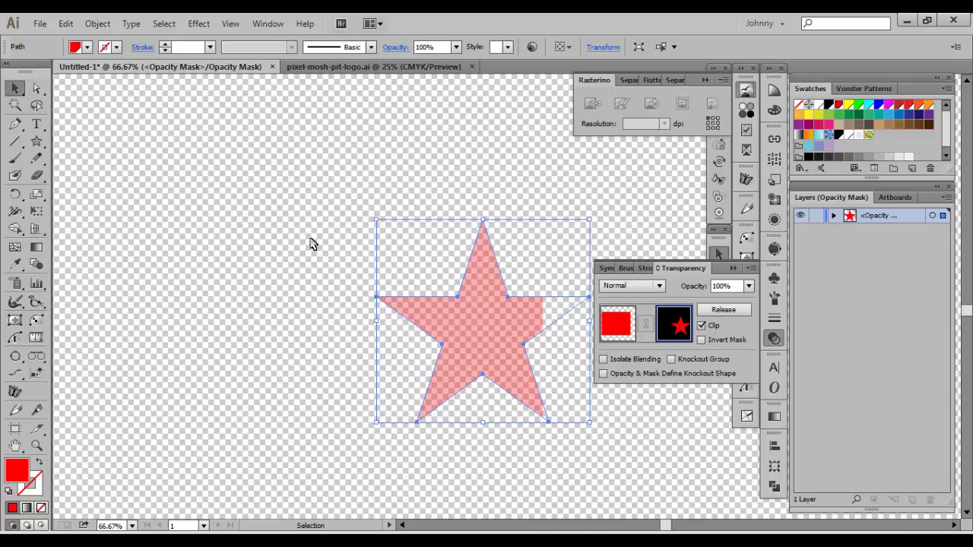
key(a)
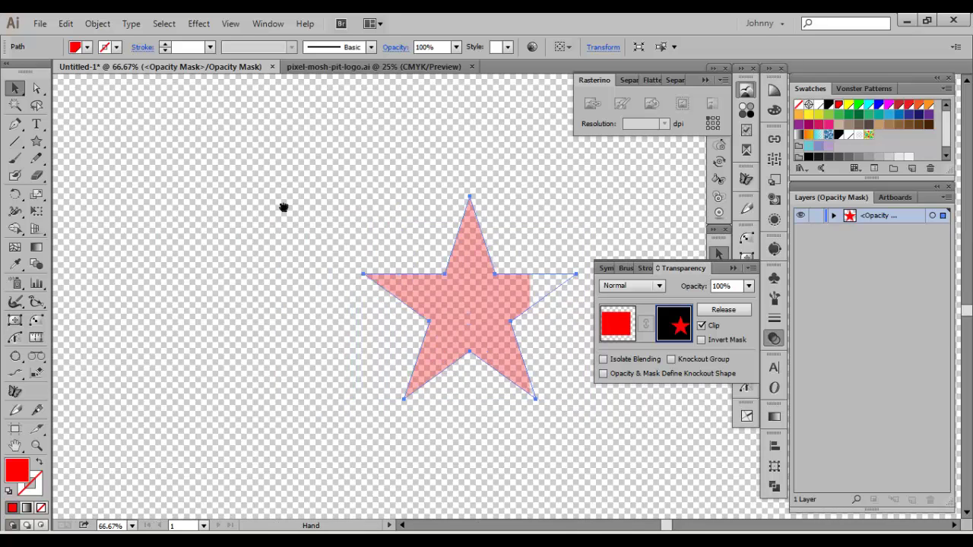
key(ctrl+plus)
key(ctrl+plus)
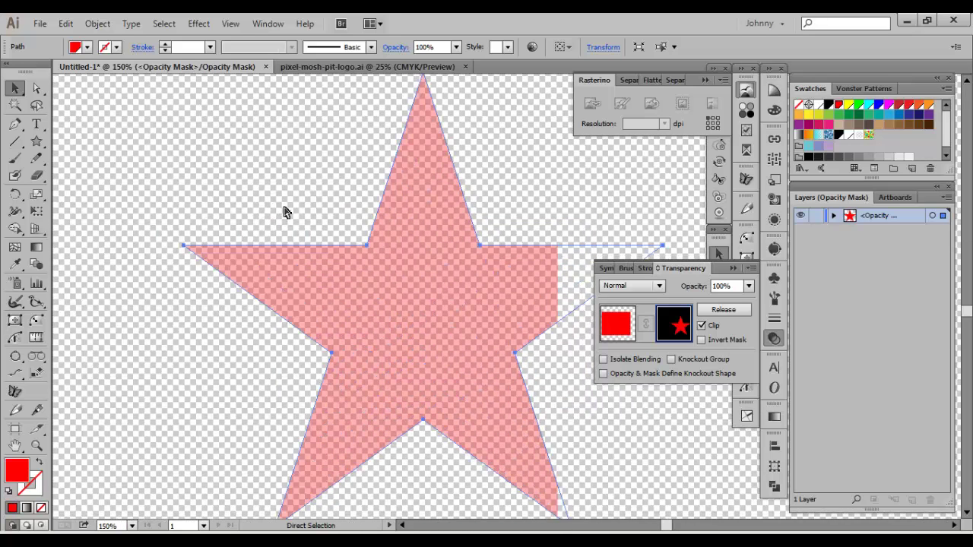
key(ctrl+minus)
key(ctrl+minus)
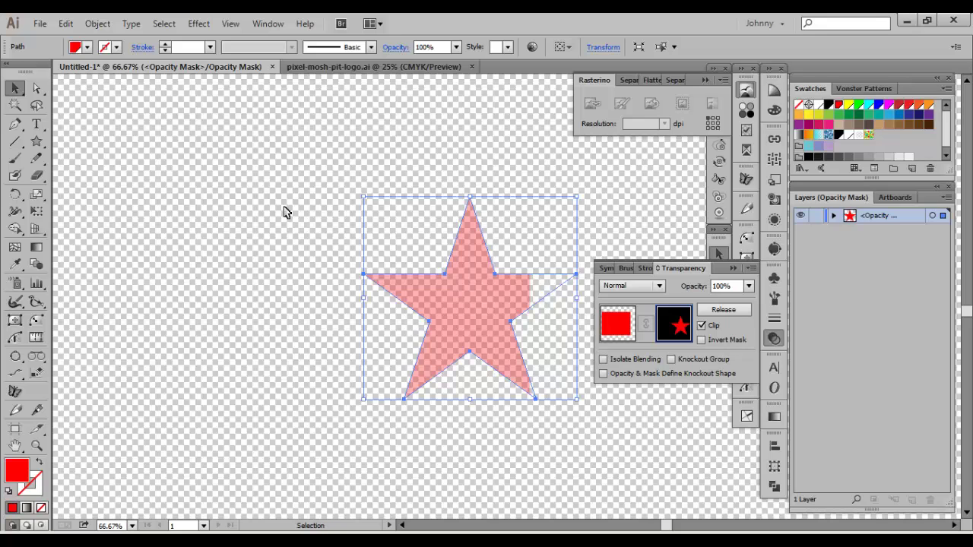
Move the mask star so it overhangs the upper-right corner of the red rectangle.
drag(393, 217, 400, 227)
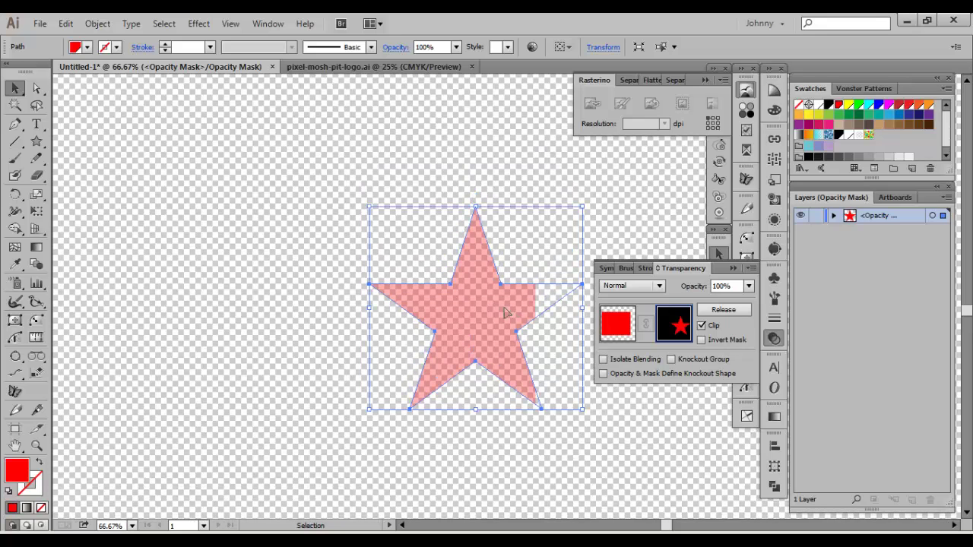
drag(485, 325, 526, 275)
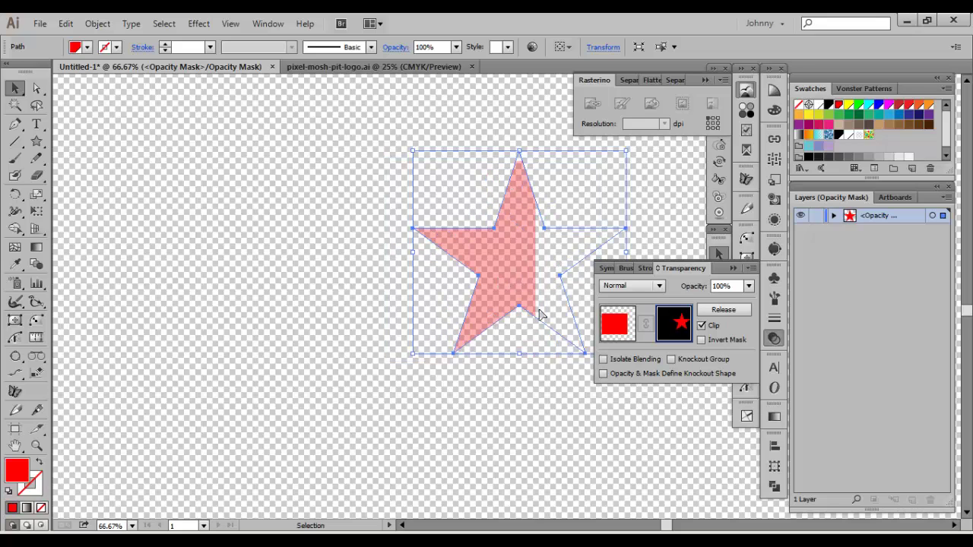
mouse_move(534, 260)
mouse_down()
mouse_move(525, 266)
mouse_move(567, 254)
mouse_move(525, 266)
mouse_up()
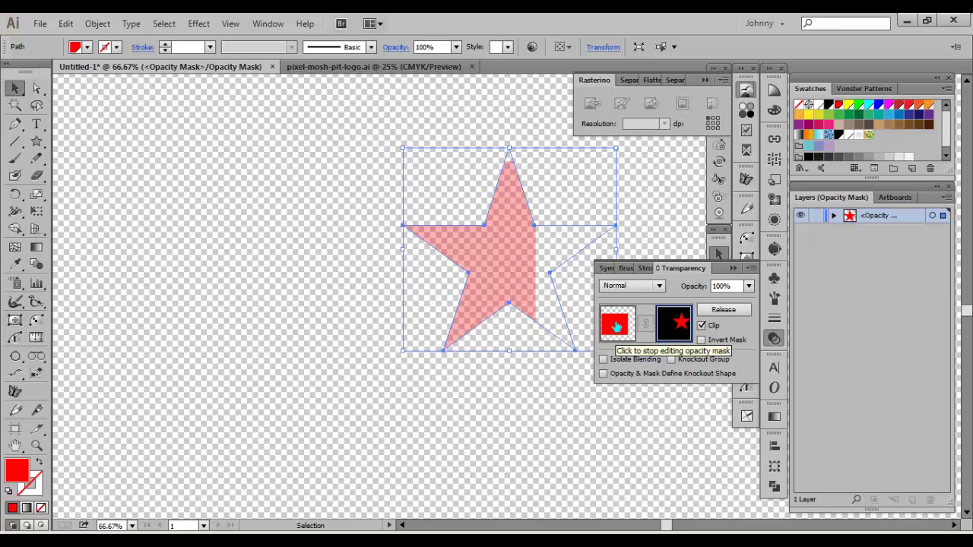
Move the mask star back fully inside the rectangle's area and fill it with white.
drag(514, 256, 383, 325)
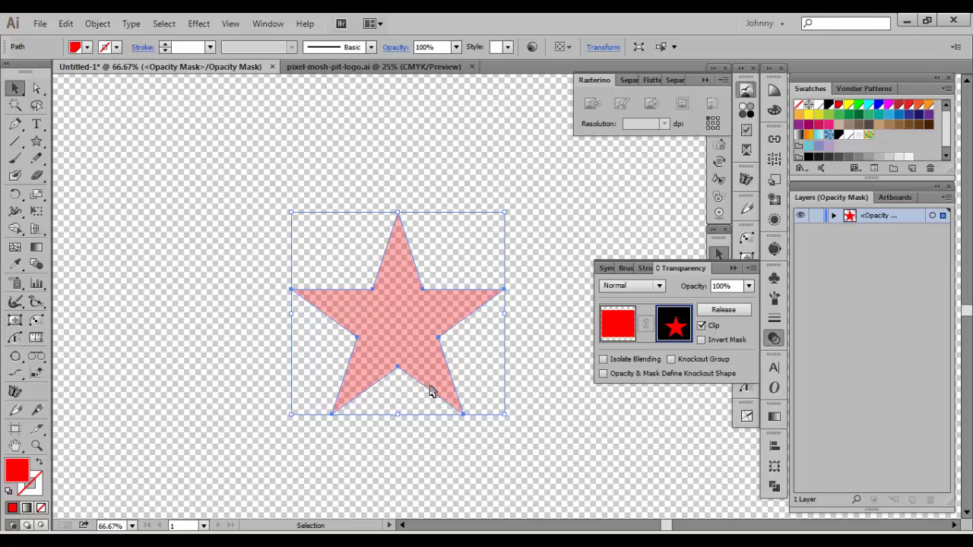
click(849, 135)
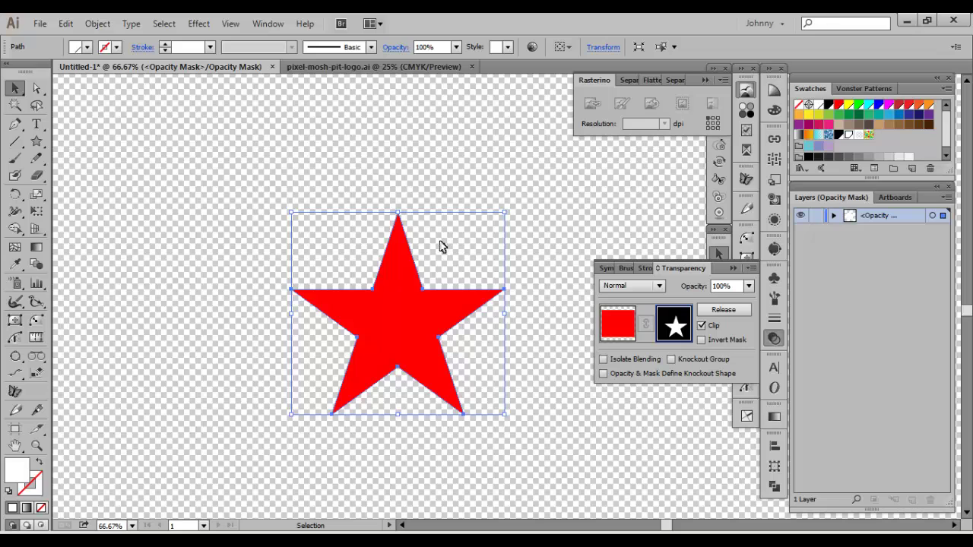
drag(423, 321, 411, 289)
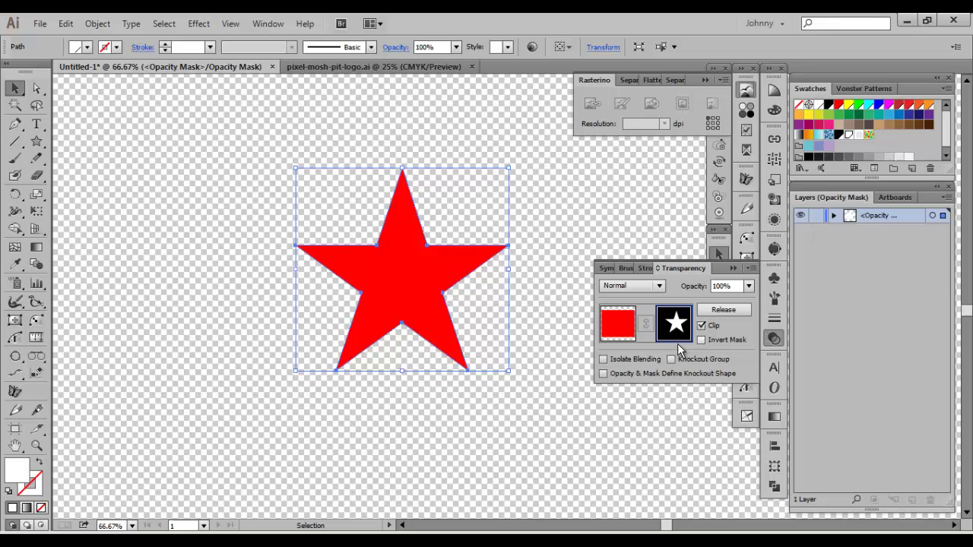
Release the opacity mask and delete the white star from the red rectangle.
click(722, 310)
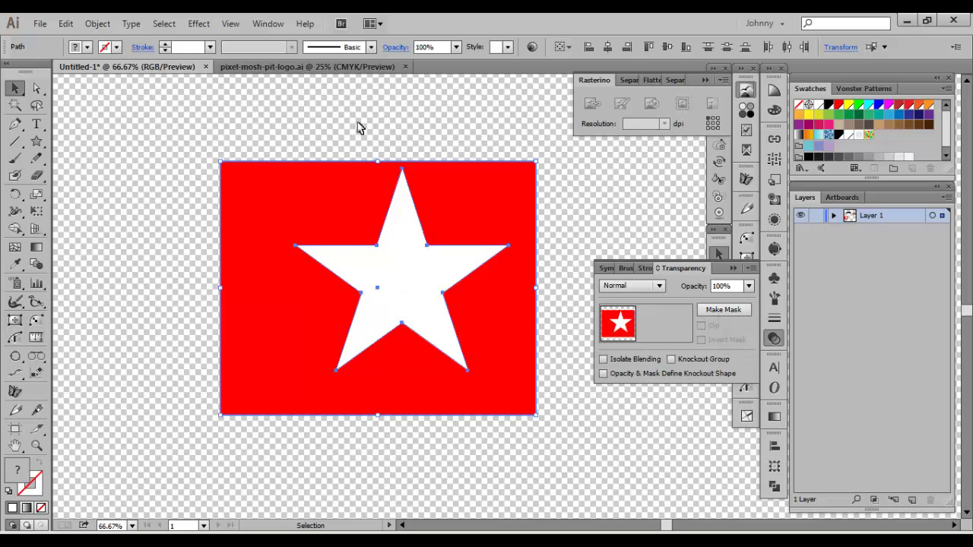
click(554, 221)
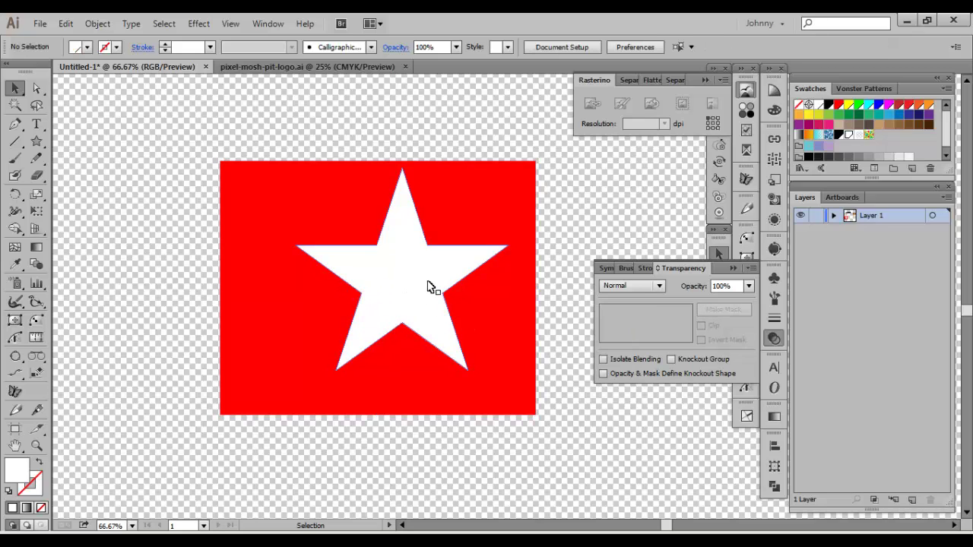
click(469, 202)
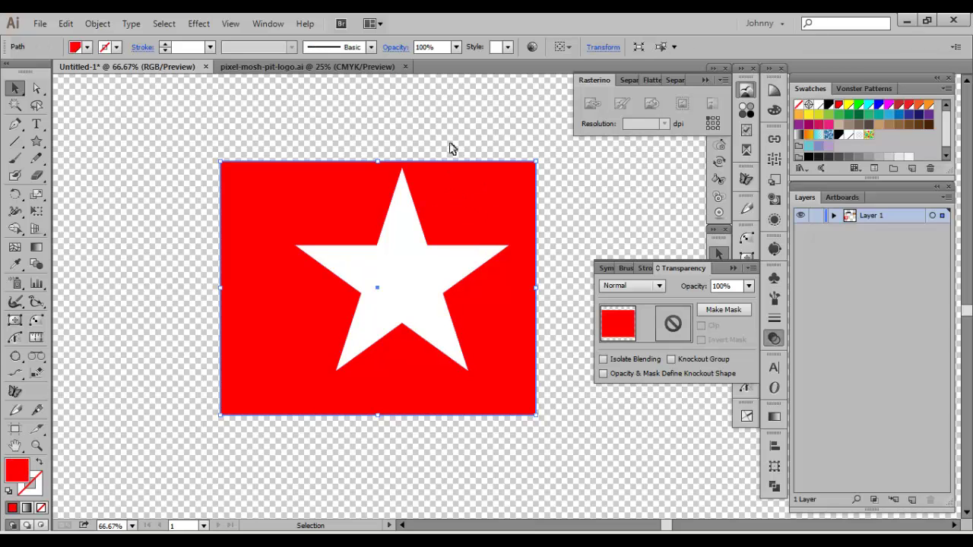
click(403, 297)
key(Delete)
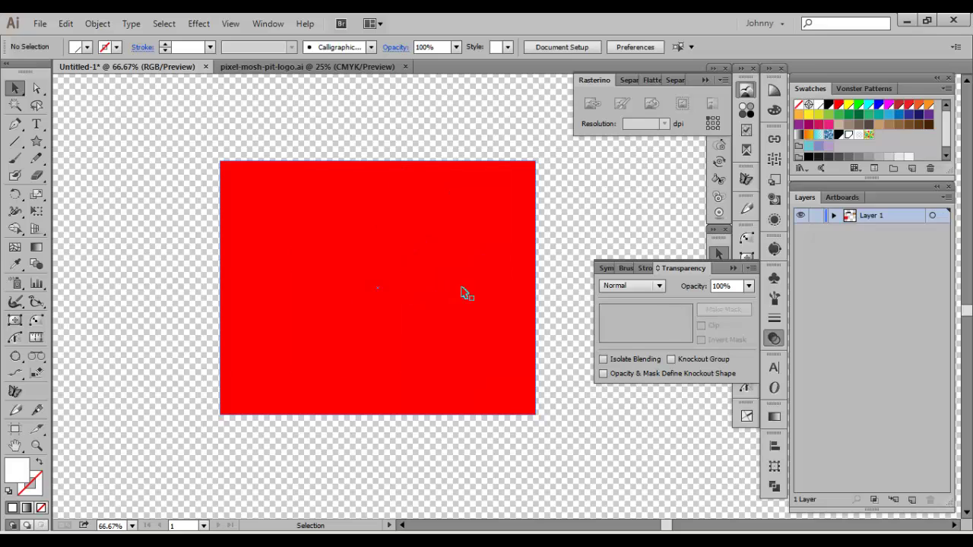
Erase a diagonal strip through the red rectangle from its top edge to its lower-right corner.
click(447, 287)
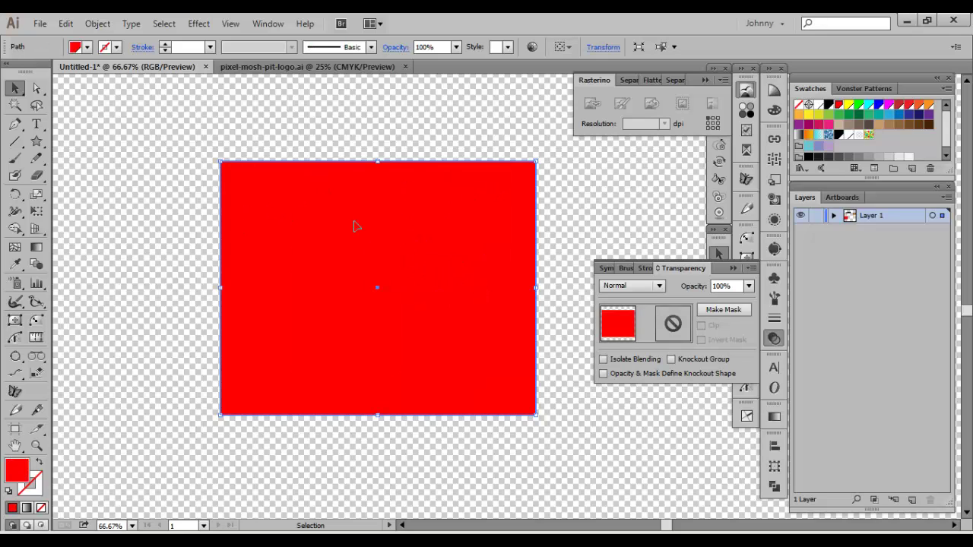
click(36, 175)
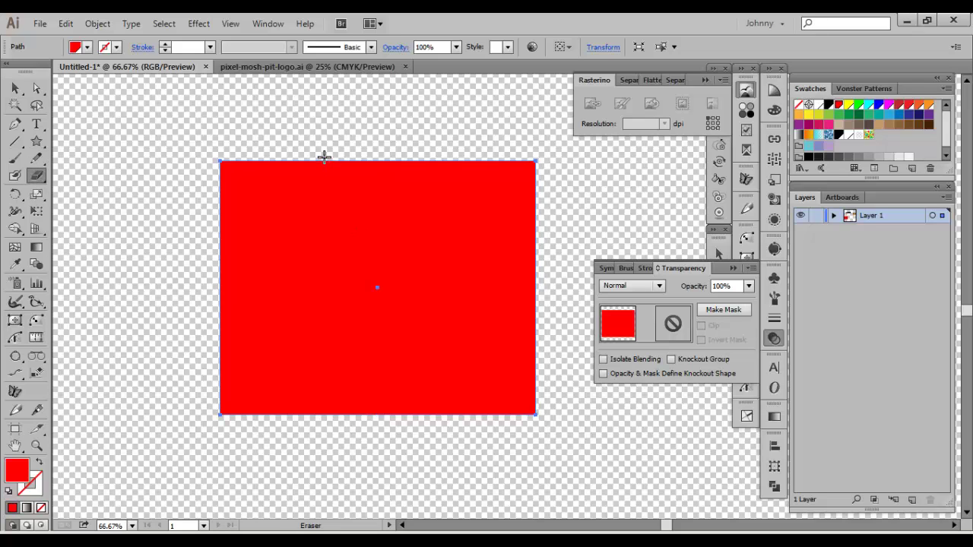
drag(269, 115, 562, 441)
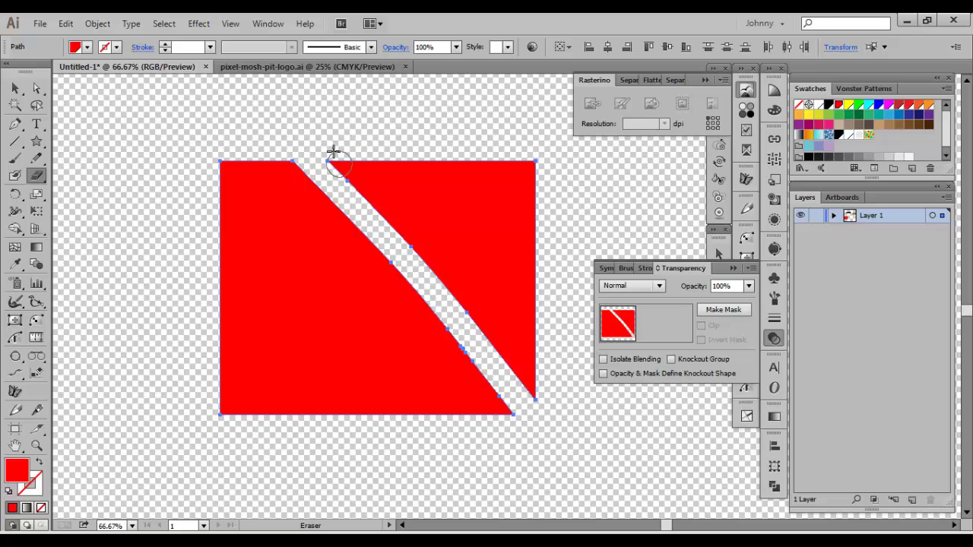
drag(513, 378, 528, 403)
click(15, 88)
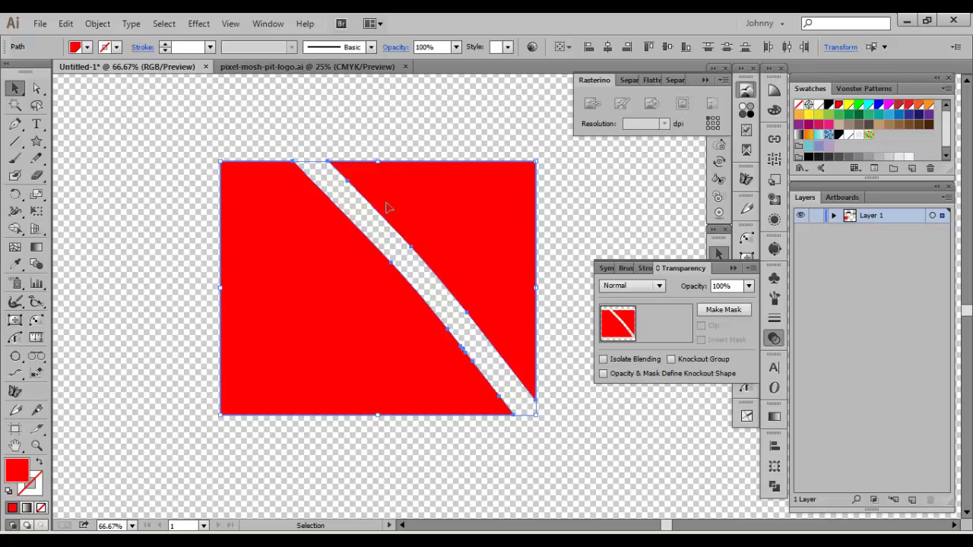
Delete both pieces of the cut red rectangle and turn off the transparency grid.
key(Delete)
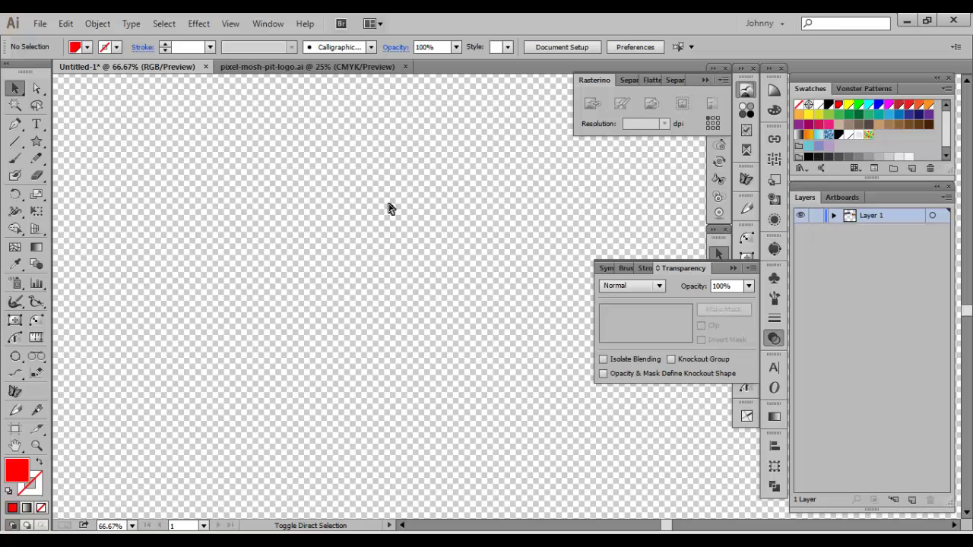
key(ctrl+shift+d)
Show the transparency grid behind the tote bag image and leave the image selected.
drag(480, 206, 477, 160)
drag(523, 173, 355, 232)
drag(370, 245, 490, 191)
drag(487, 220, 395, 297)
click(549, 243)
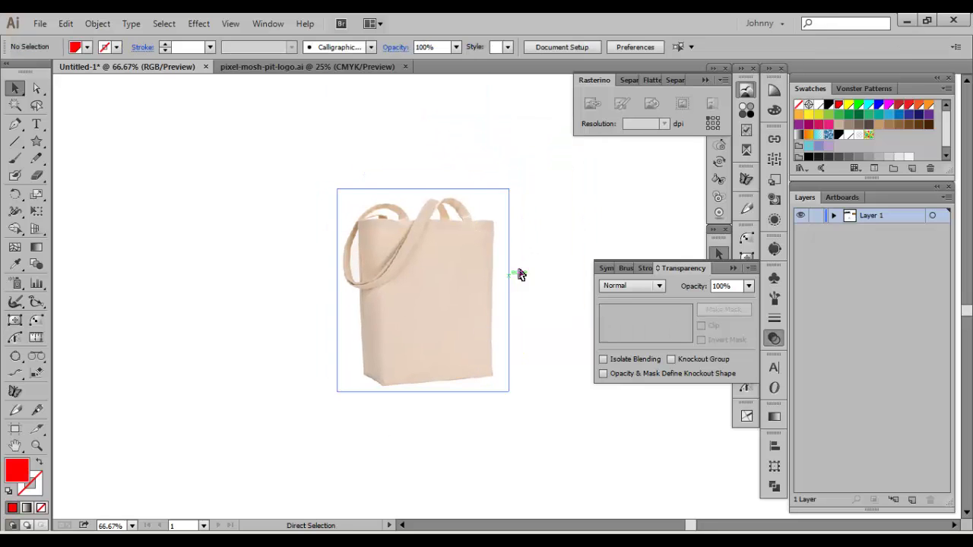
key(ctrl+plus)
drag(369, 298, 403, 316)
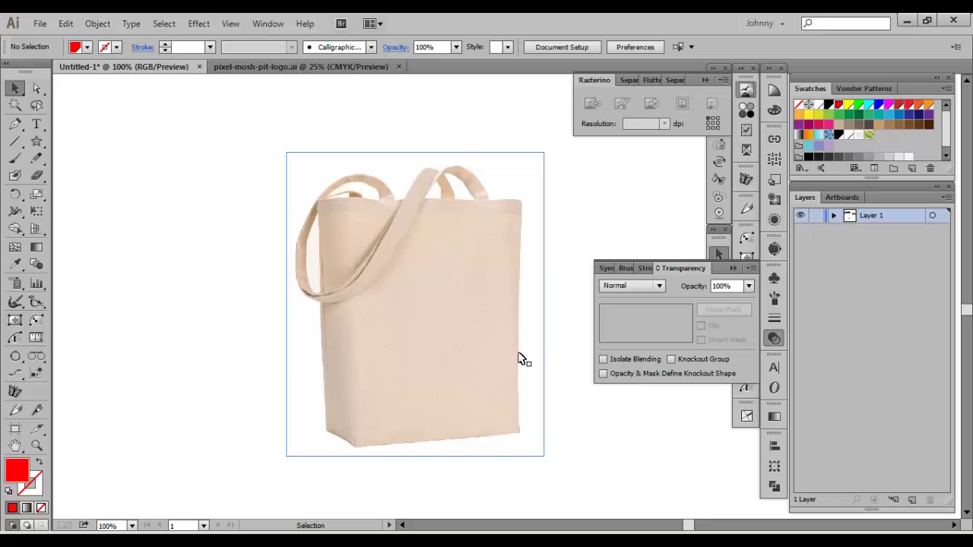
click(388, 325)
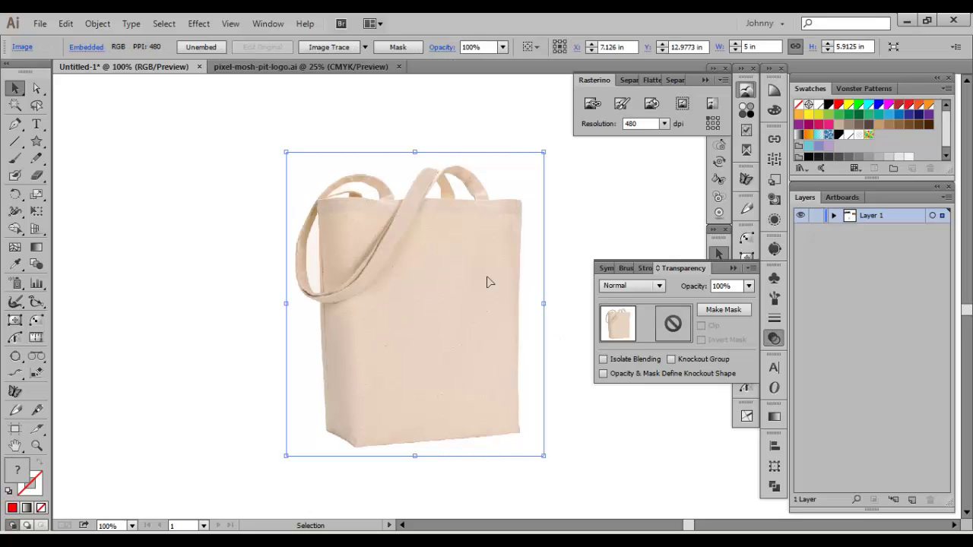
key(ctrl+shift+d)
click(204, 245)
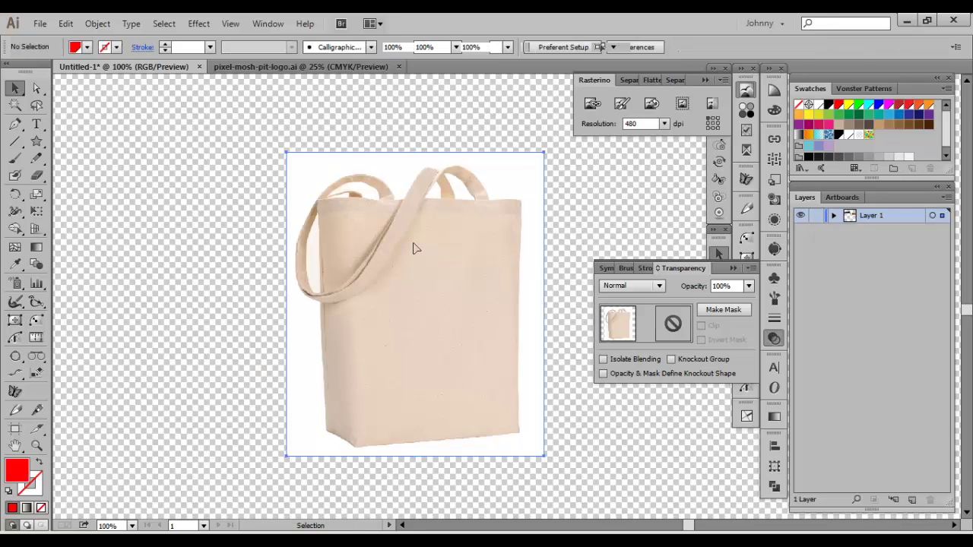
click(383, 254)
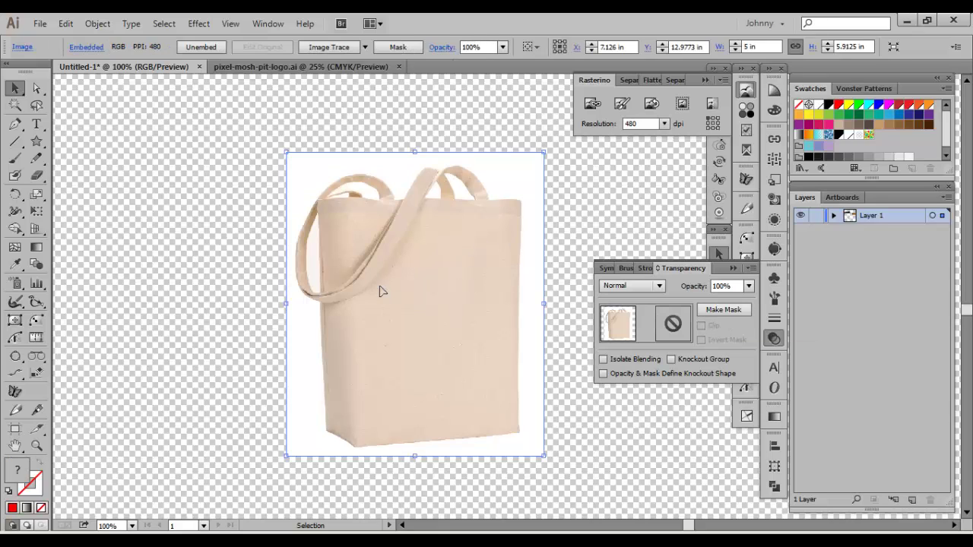
click(137, 283)
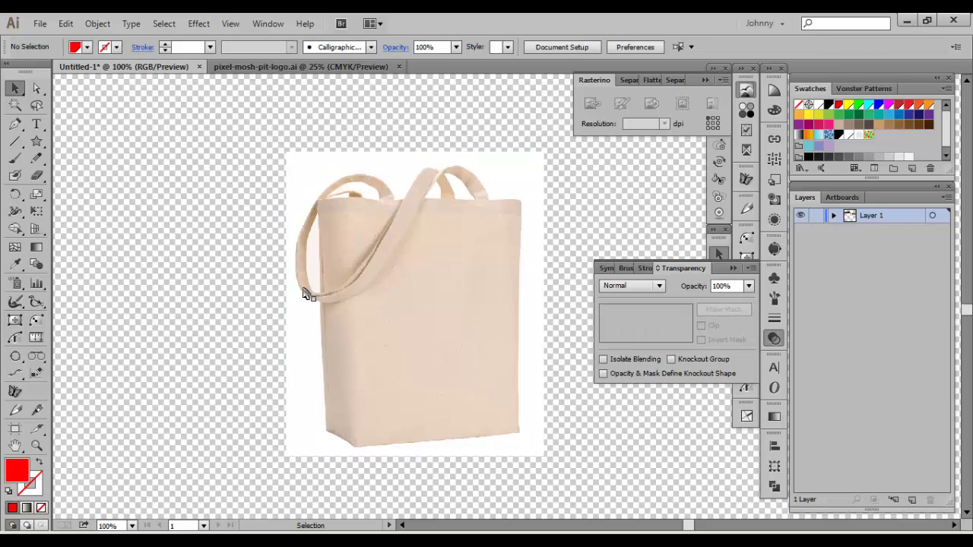
click(344, 299)
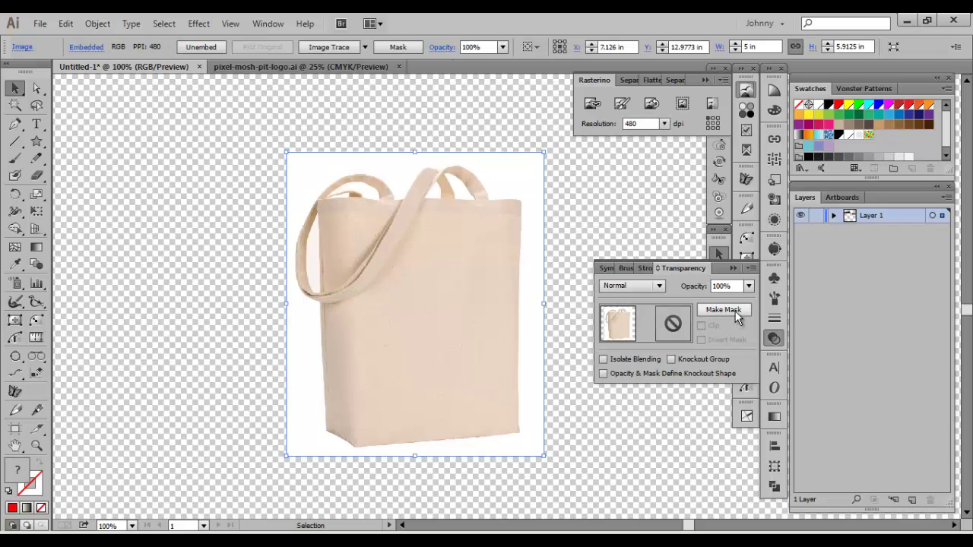
Try an opacity mask on the tote bag image and undo it.
click(218, 287)
click(402, 296)
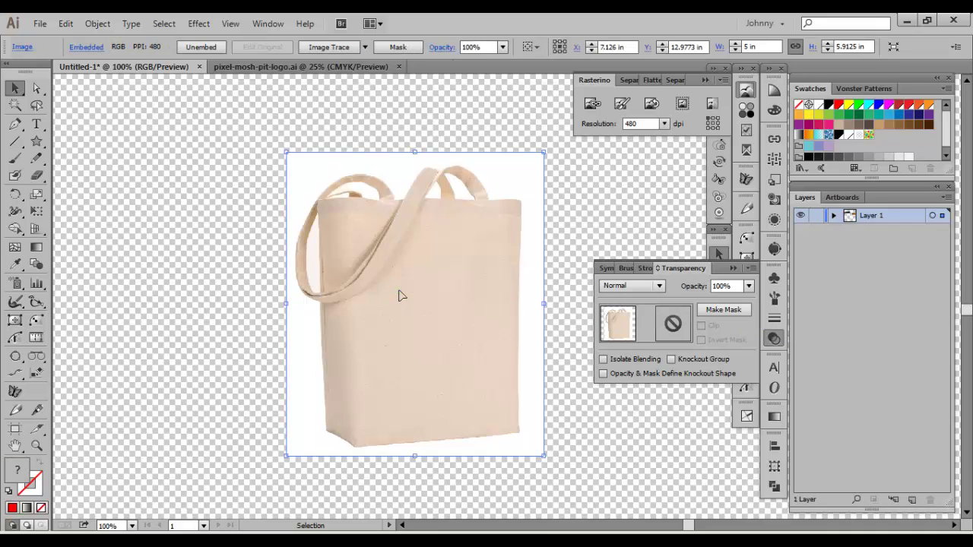
click(231, 321)
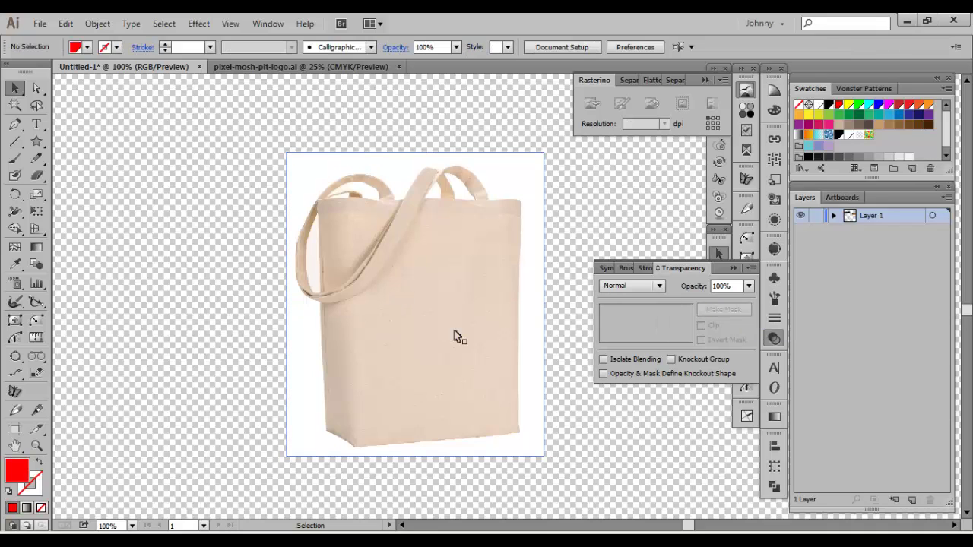
click(469, 332)
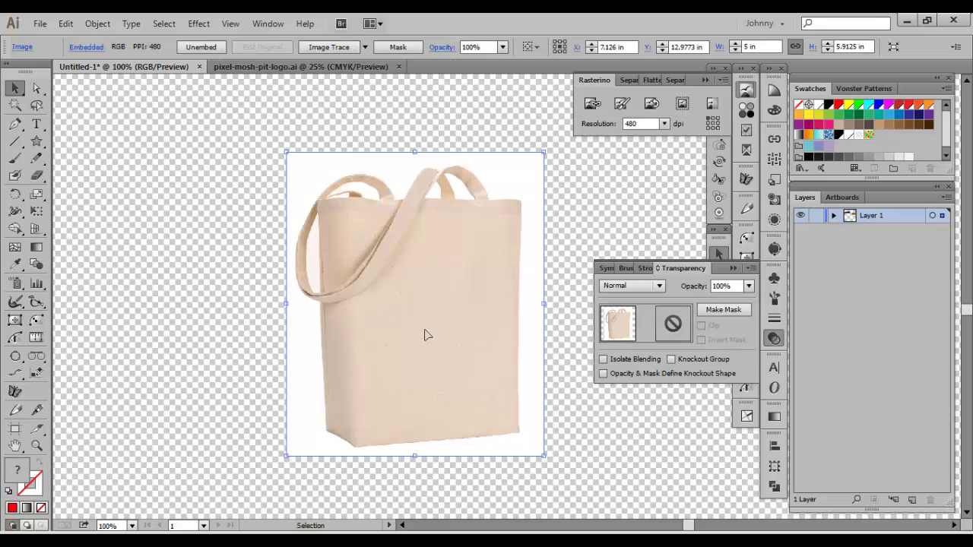
click(723, 311)
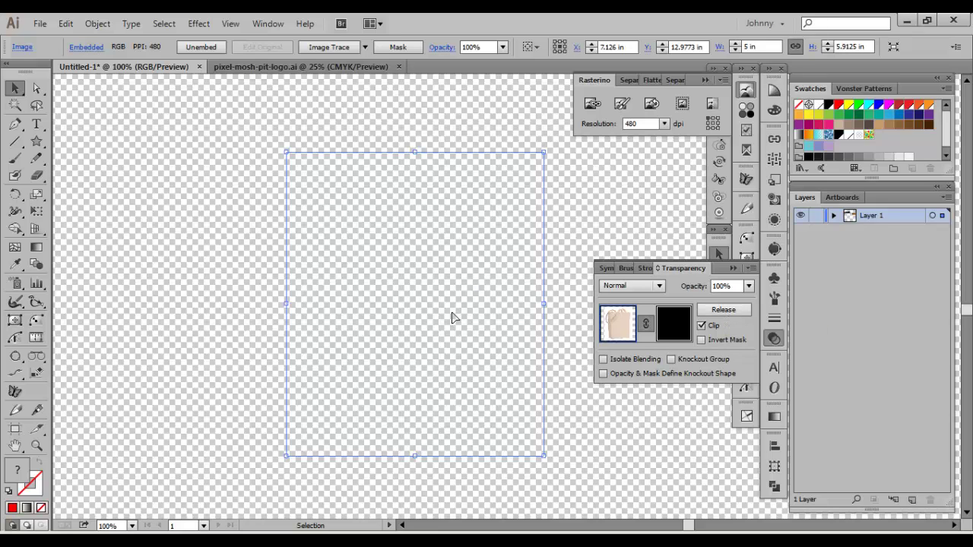
key(ctrl+z)
click(205, 234)
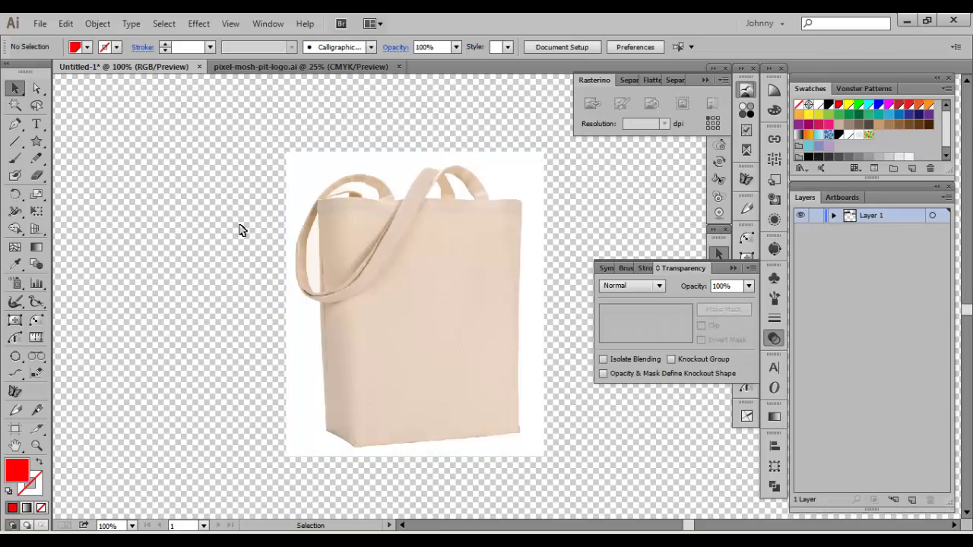
Make an opacity mask for the tote bag image and try drawing a red rectangle over it outside the mask.
click(400, 278)
click(723, 309)
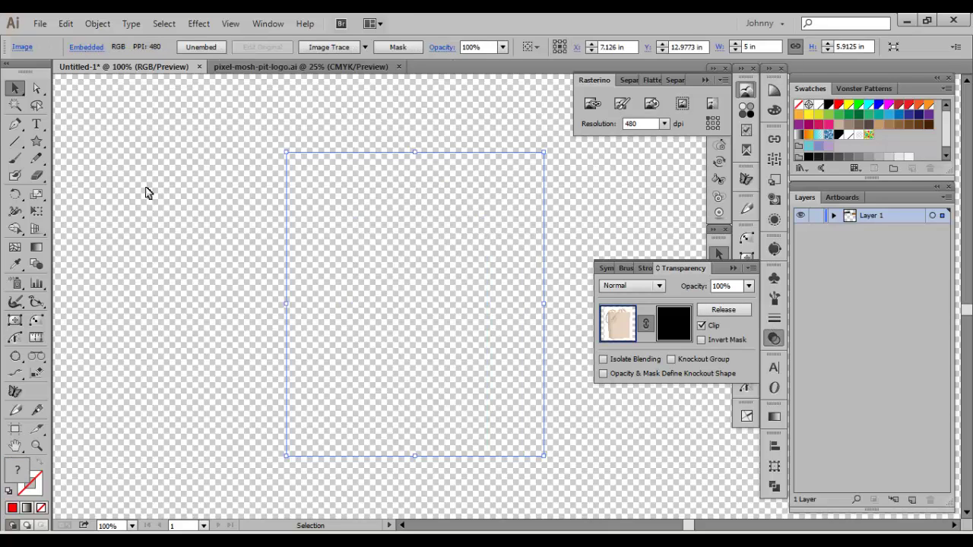
click(147, 192)
drag(36, 141, 84, 141)
drag(225, 102, 604, 474)
key(ctrl+z)
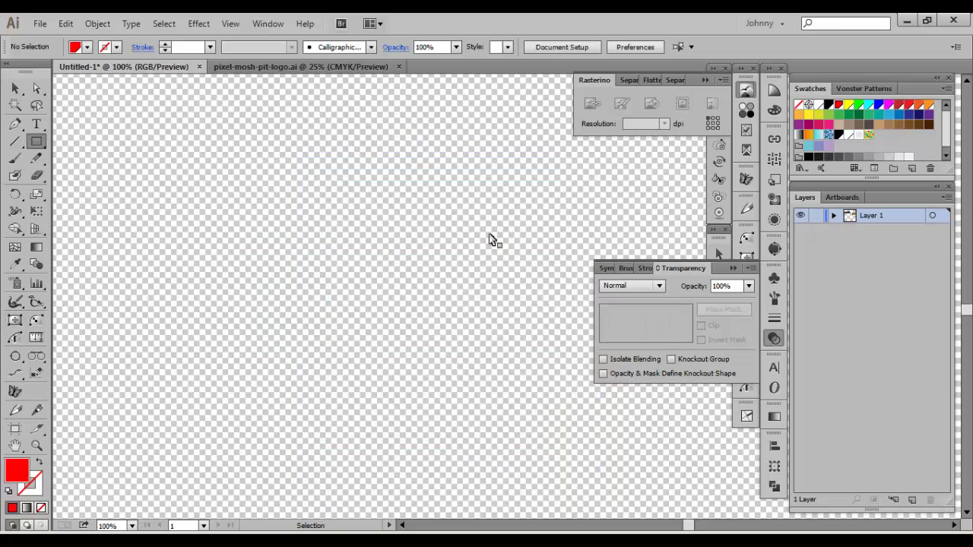
Draw a rectangle over the whole bag inside the image's opacity mask and fill it with white.
click(14, 88)
click(450, 280)
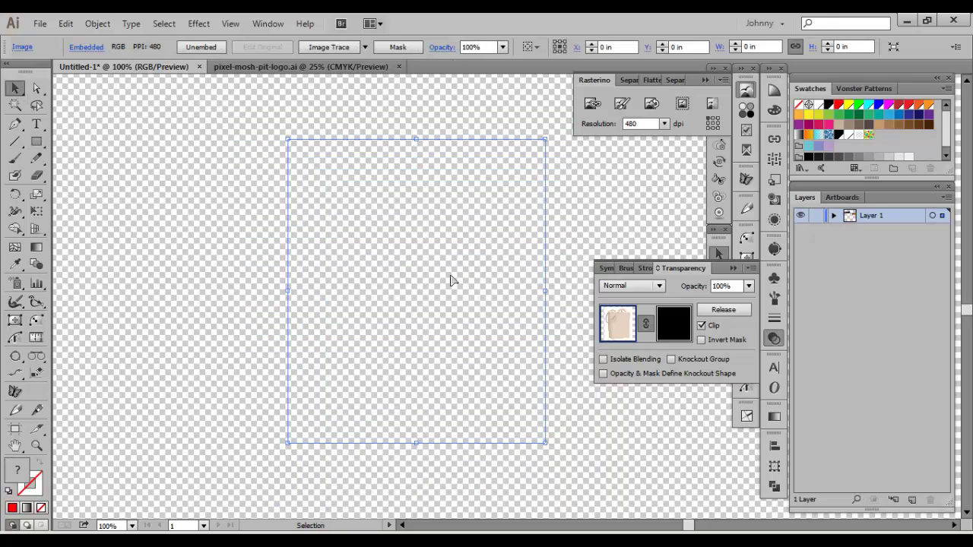
click(665, 330)
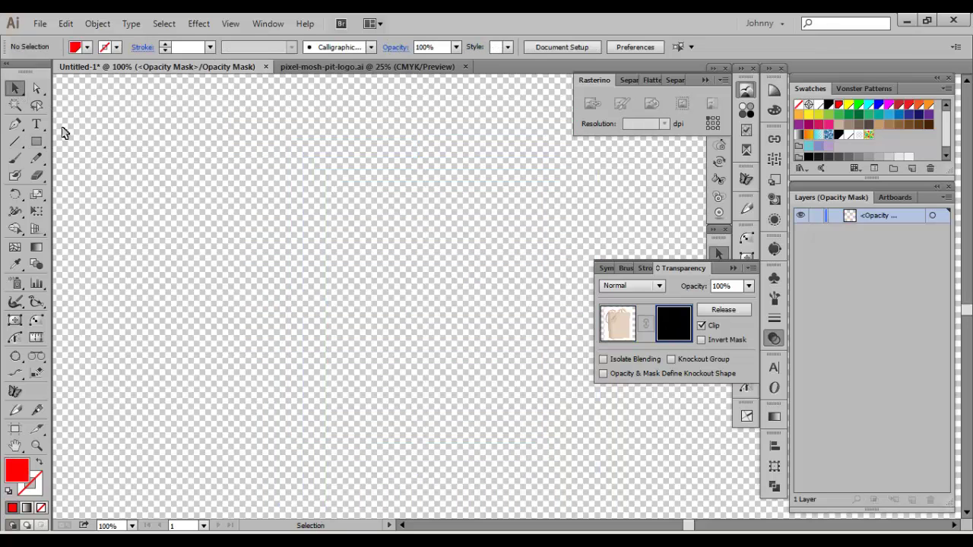
click(36, 141)
drag(275, 126, 614, 498)
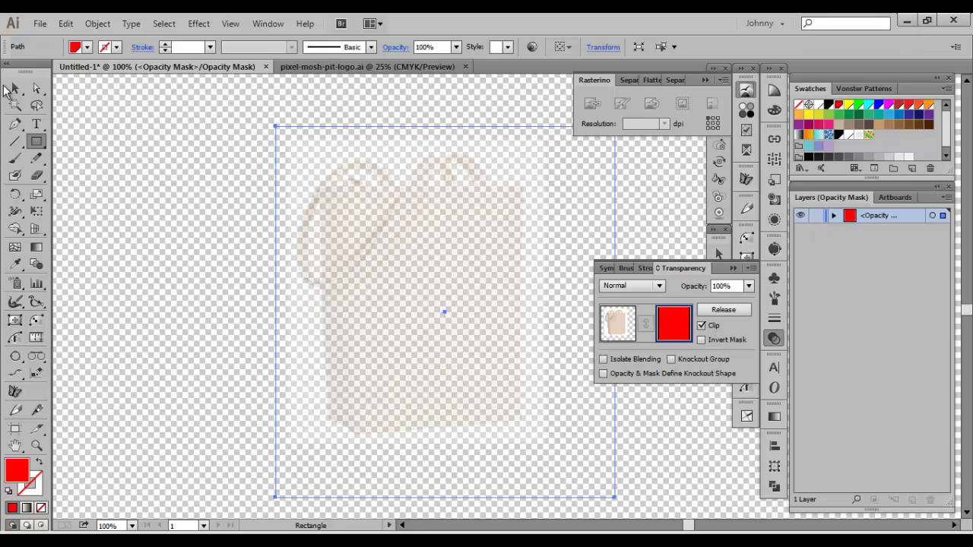
click(15, 88)
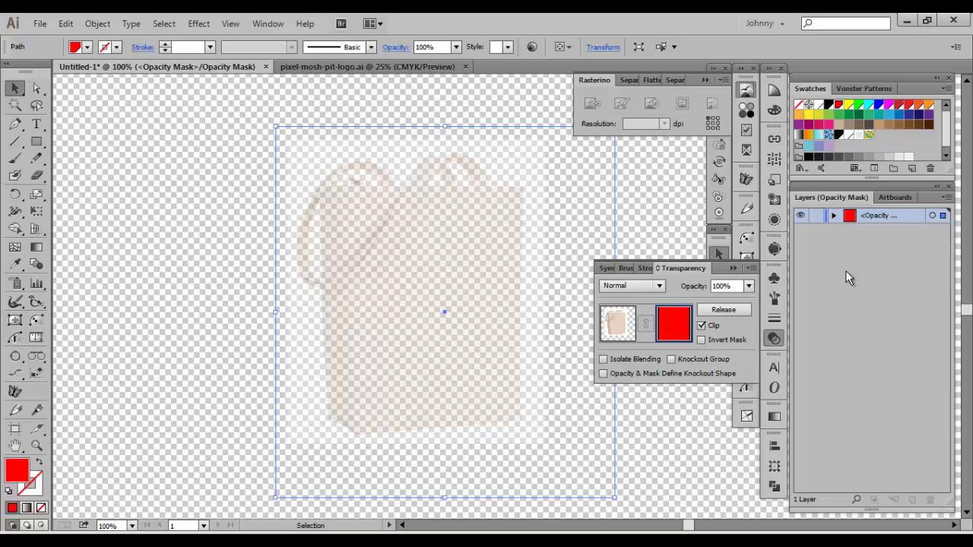
click(849, 134)
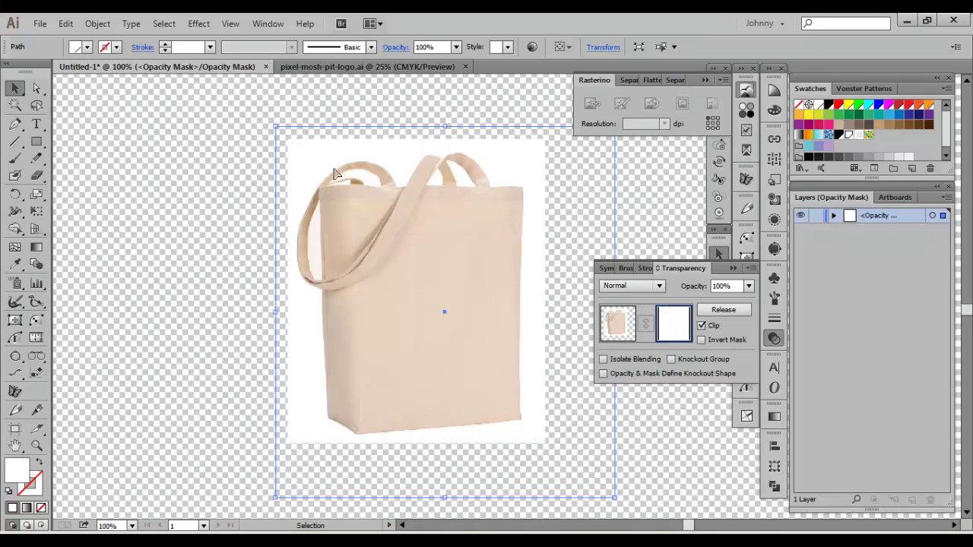
Delete the white rectangle from the opacity mask and release the mask from the tote bag image.
key(Delete)
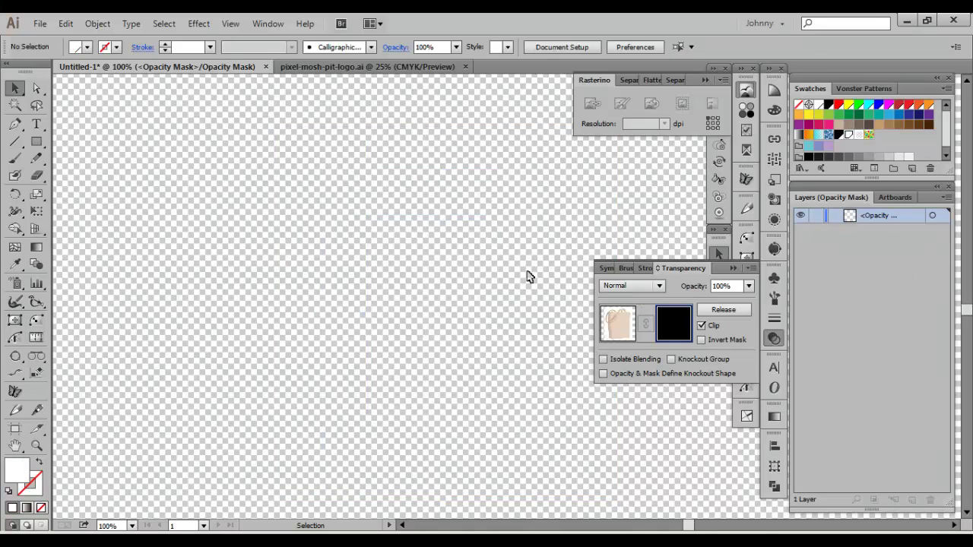
click(718, 310)
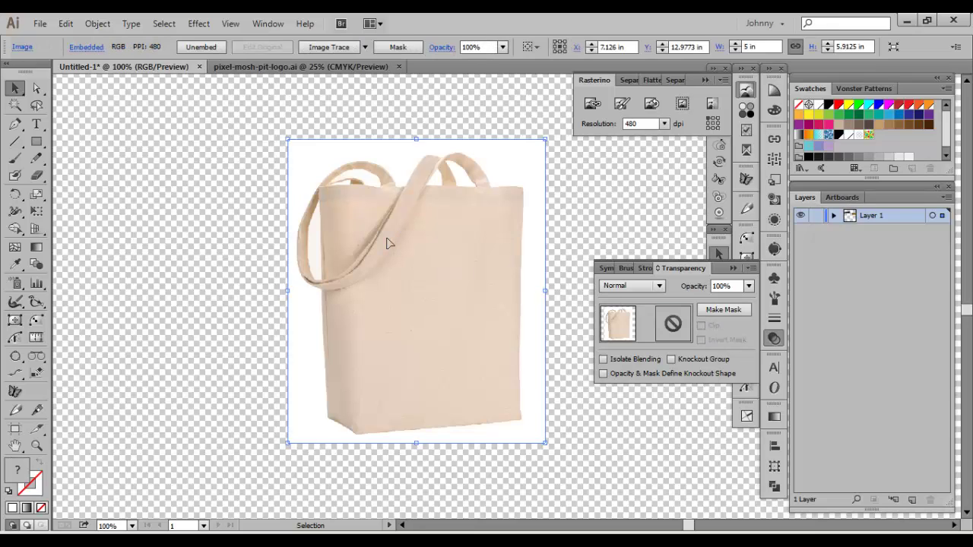
click(220, 228)
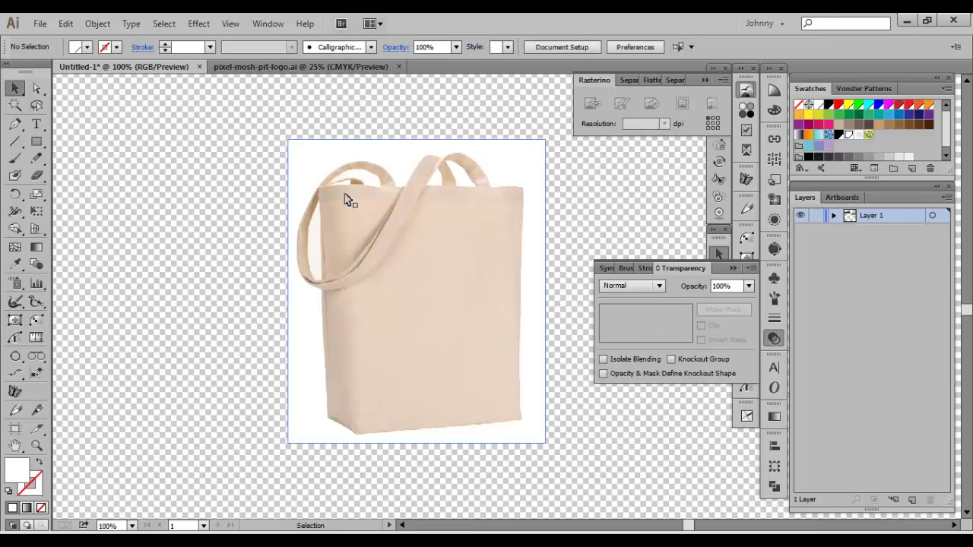
Set the drawing colours to no fill and a black stroke.
key(ctrl+plus)
key(ctrl+plus)
drag(383, 360, 382, 237)
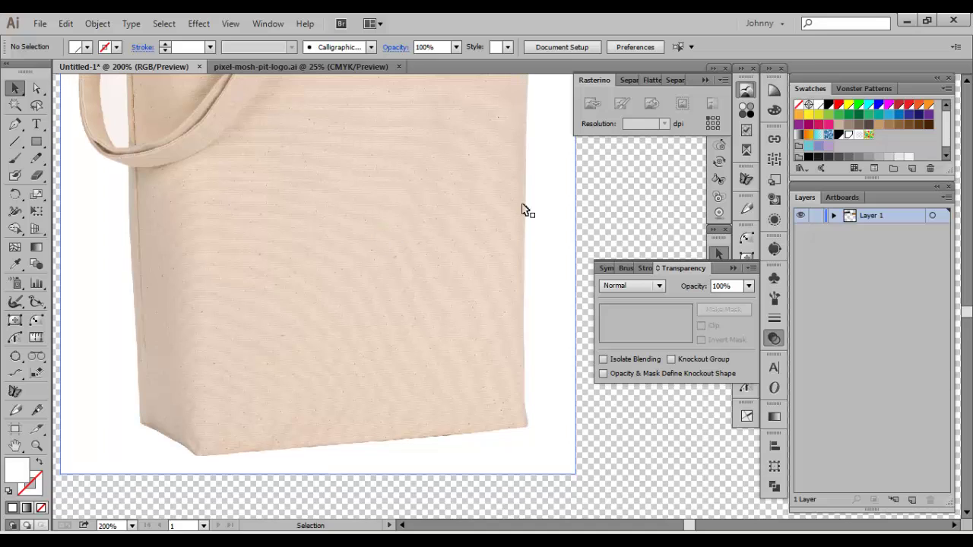
key(shift+x)
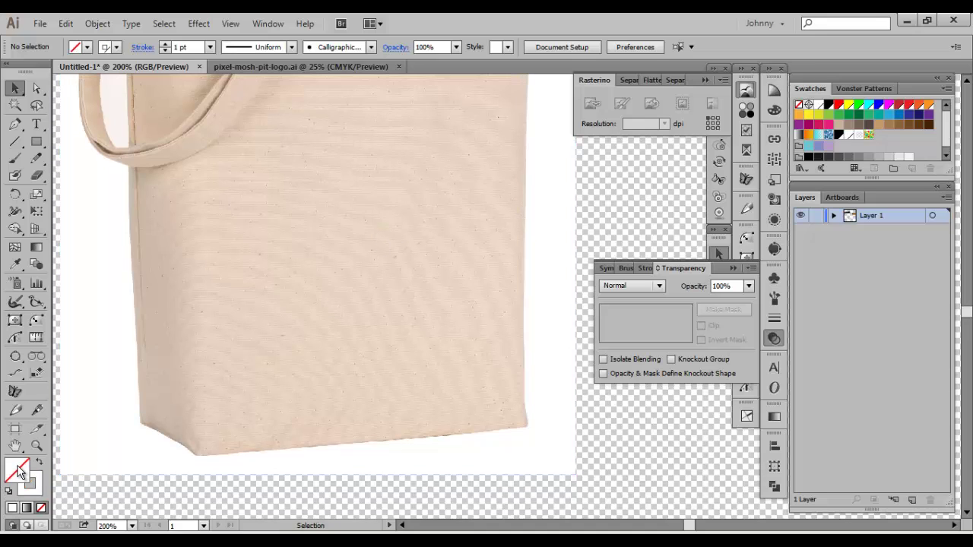
click(36, 483)
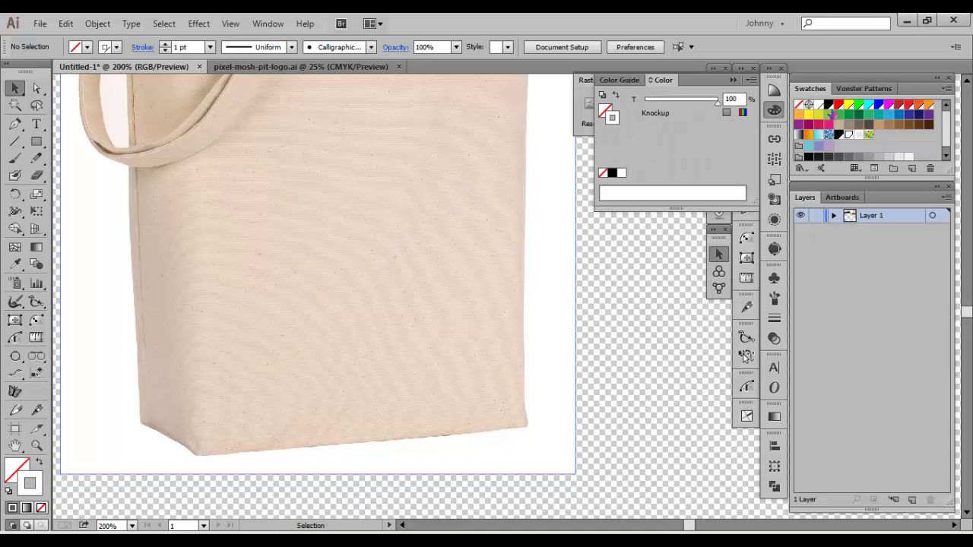
click(827, 106)
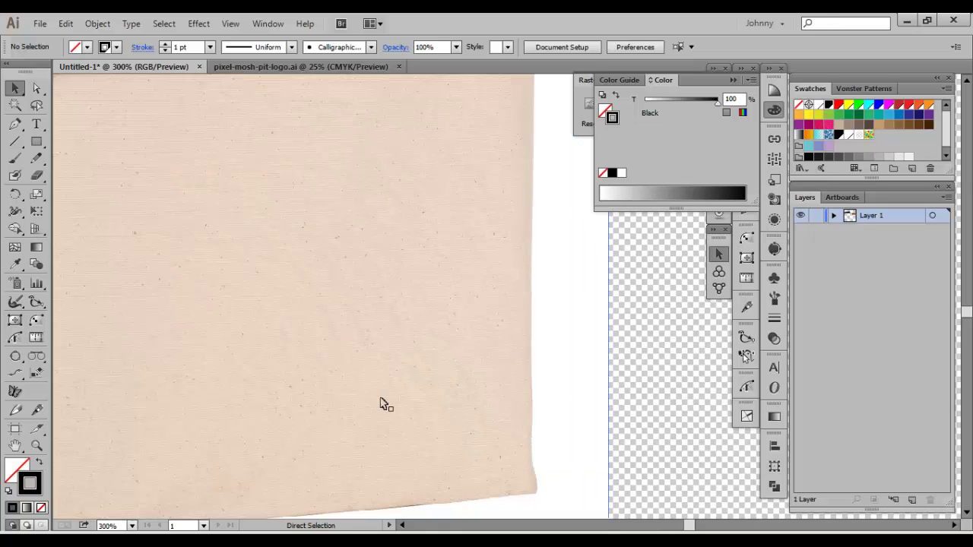
Set the stroke weight to 0.25 pt.
key(ctrl+equal)
click(773, 317)
click(697, 286)
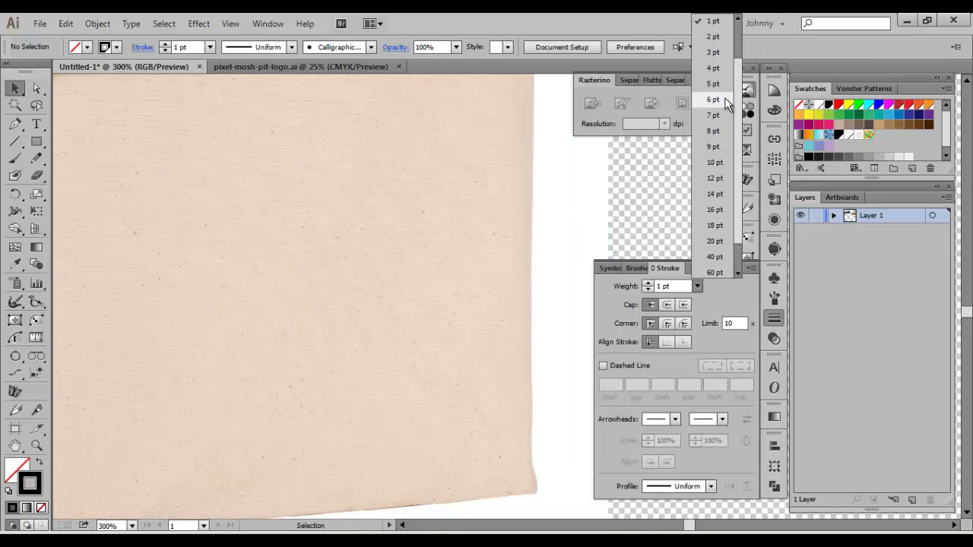
scroll(741, 70, up, 3)
click(714, 23)
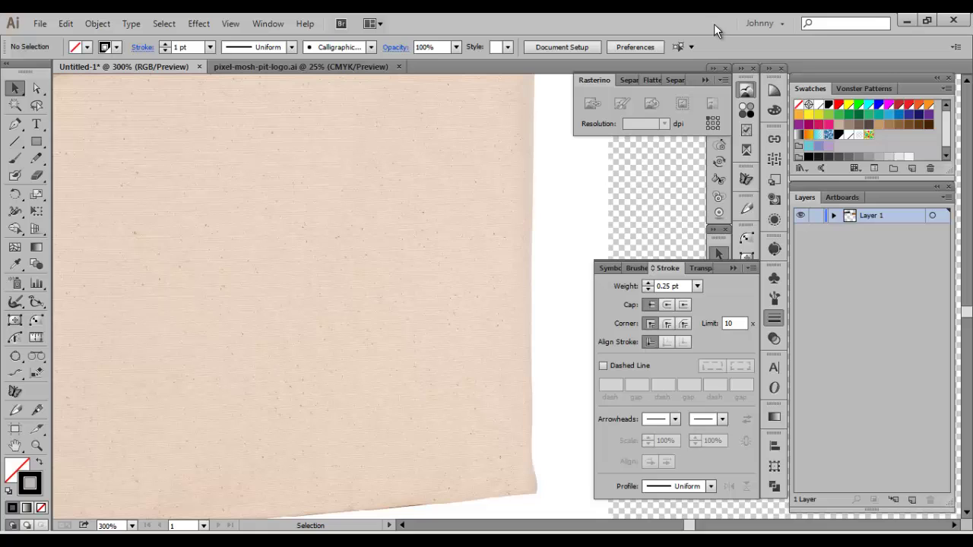
click(699, 336)
Start a Pen tool path at the bag's lower-right corner and trace the right side up to the top corner.
key(space)
drag(503, 401, 470, 292)
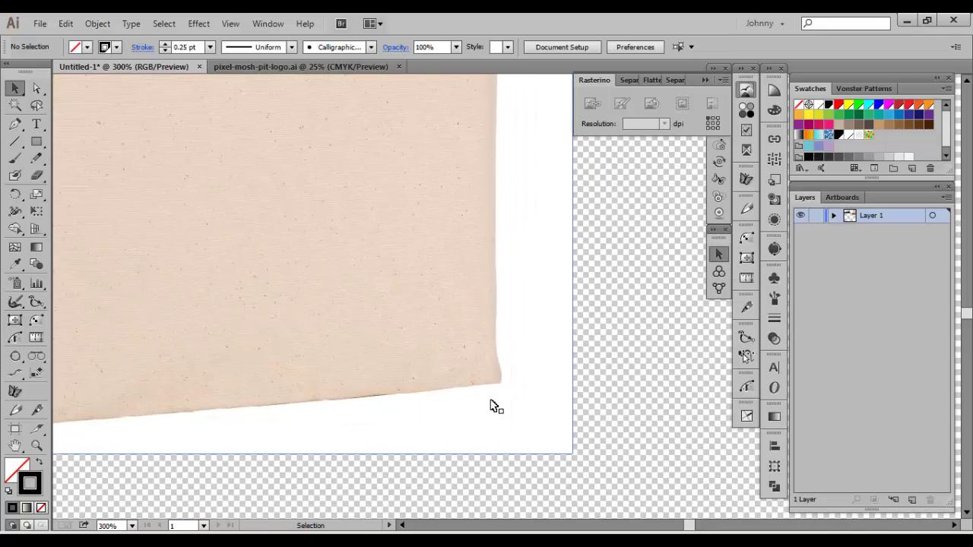
key(p)
scroll(491, 409, up, 1)
drag(480, 413, 436, 287)
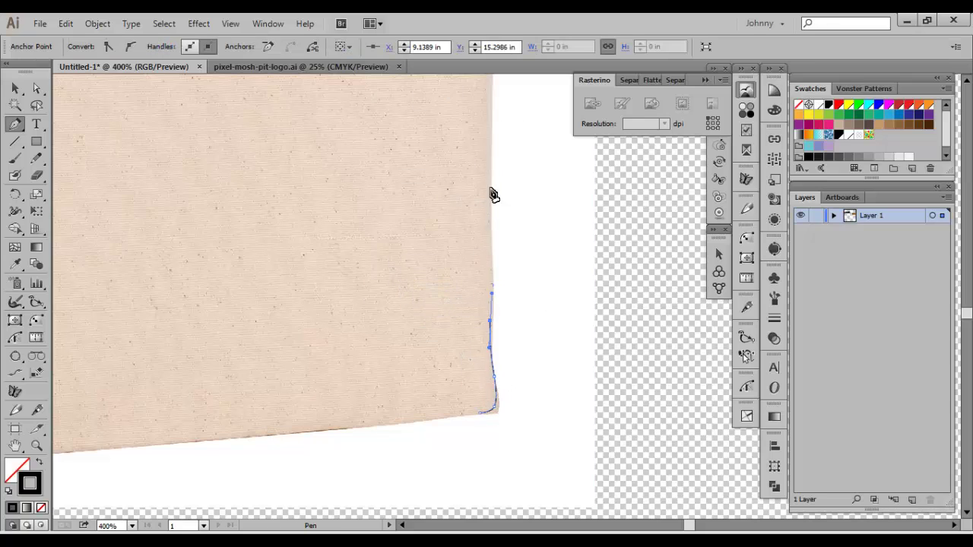
scroll(493, 326, up, 3)
click(493, 321)
scroll(492, 304, up, 5)
click(495, 209)
scroll(501, 407, up, 10)
click(505, 394)
key(ctrl+plus)
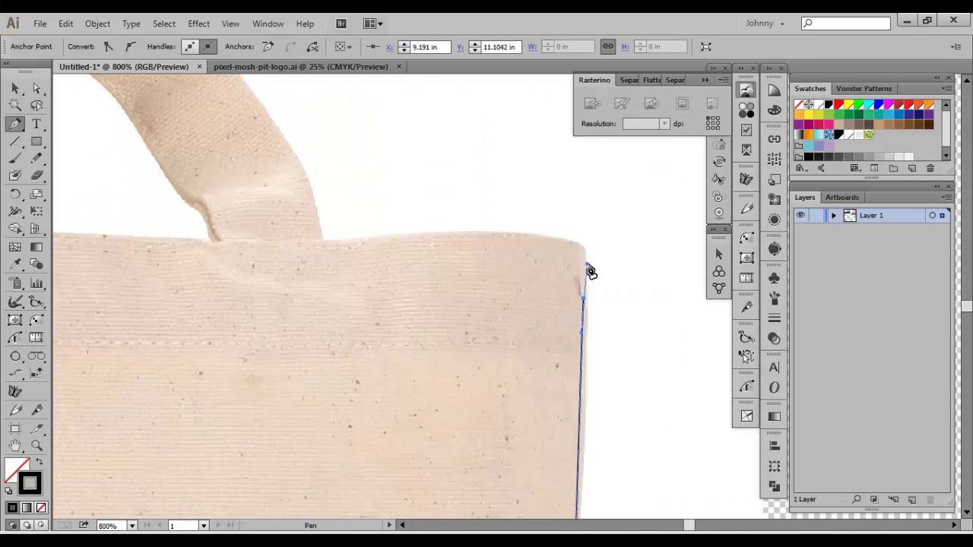
Continue the path along the bag's top edge and over the outer edge of the right handle to the front strap.
drag(579, 245, 572, 240)
drag(440, 232, 411, 235)
click(320, 240)
drag(308, 211, 424, 306)
drag(407, 250, 390, 223)
drag(417, 259, 527, 378)
drag(417, 243, 376, 208)
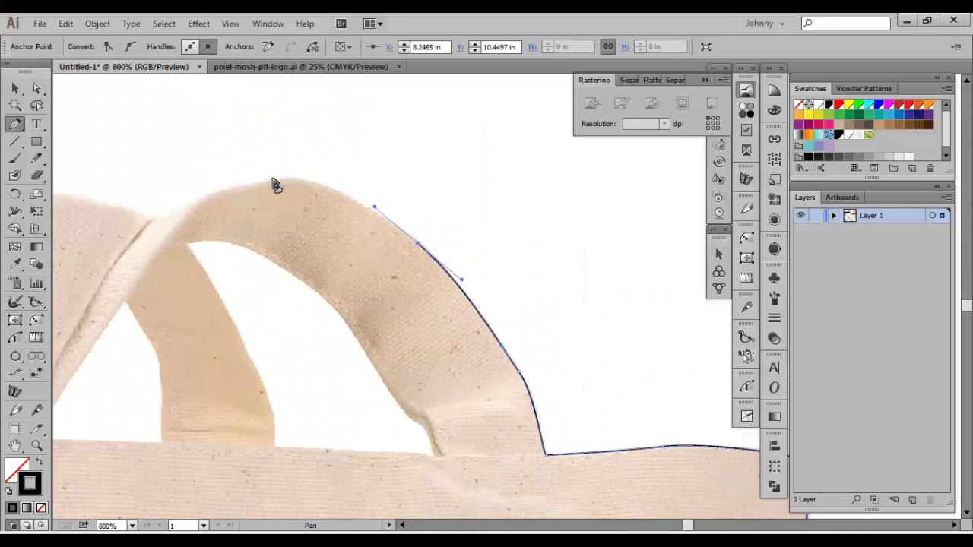
drag(271, 178, 229, 187)
drag(230, 187, 354, 152)
click(278, 185)
Trace the path over the top of the front strap and down its left edge to the bag's rim.
drag(168, 163, 153, 171)
drag(153, 172, 313, 107)
drag(265, 144, 358, 65)
drag(314, 158, 293, 200)
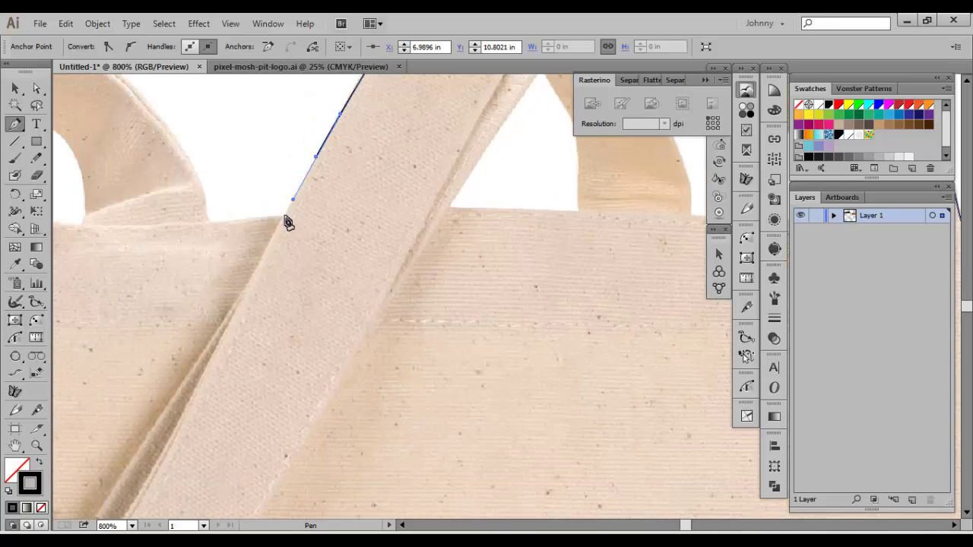
click(280, 216)
Trace the outer edge of the left handle over its arch and down the outside of its hanging loop.
drag(449, 275, 458, 286)
drag(413, 203, 368, 146)
drag(367, 146, 589, 288)
drag(444, 238, 377, 240)
drag(376, 241, 601, 162)
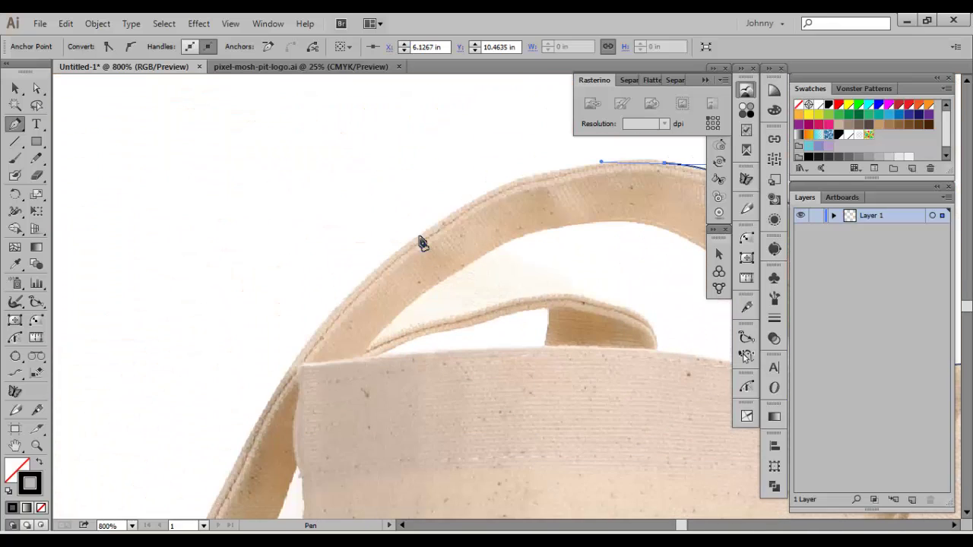
drag(415, 237, 351, 288)
drag(351, 288, 486, 143)
scroll(399, 271, down, 8)
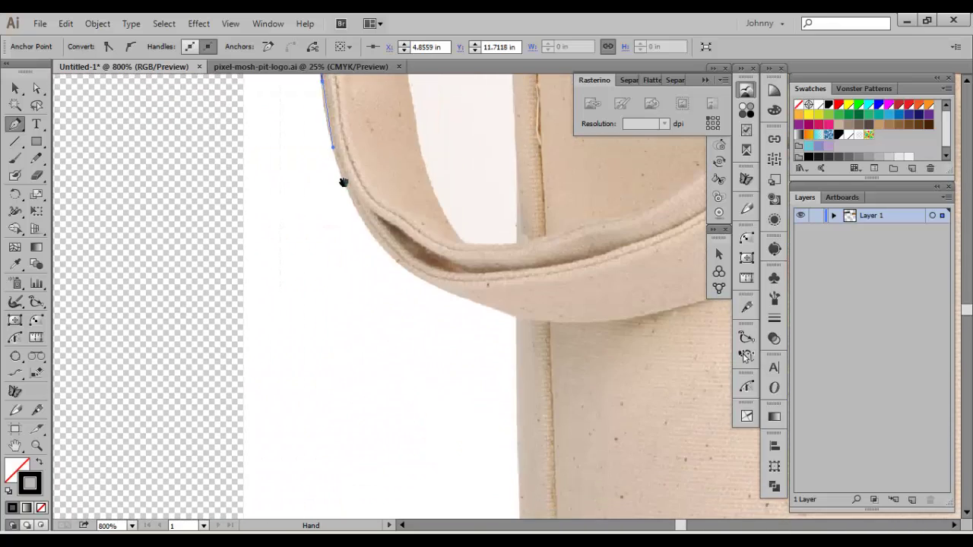
Continue the path from the bottom of the strap loop down the bag's left side and around the lower-left corner.
click(517, 325)
drag(517, 354, 448, 76)
click(459, 415)
drag(460, 441, 417, 91)
click(437, 381)
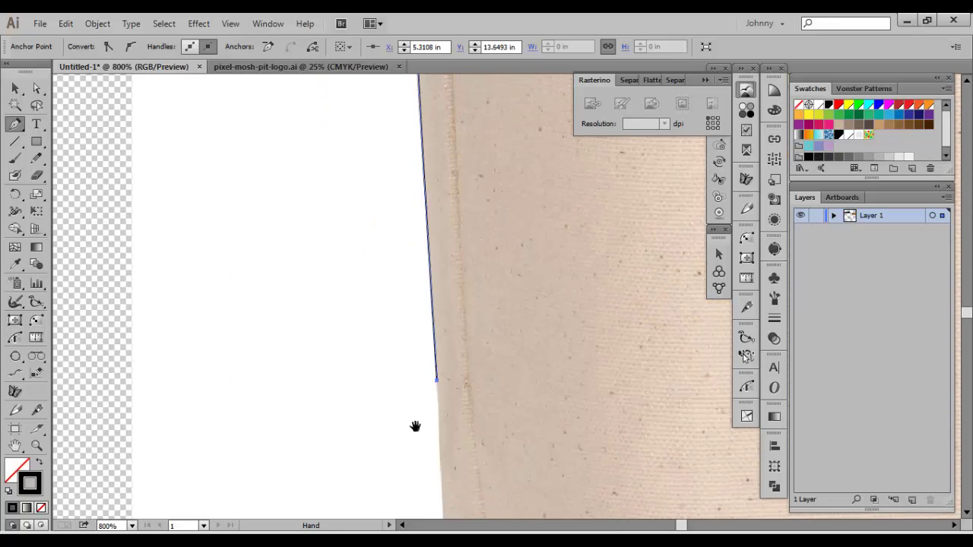
drag(415, 425, 399, 102)
click(434, 367)
scroll(439, 408, down, 3)
scroll(440, 409, right, 2)
click(501, 365)
Trace the bag's bottom edge back to the lower-right corner and close the outline path.
scroll(532, 352, right, 4)
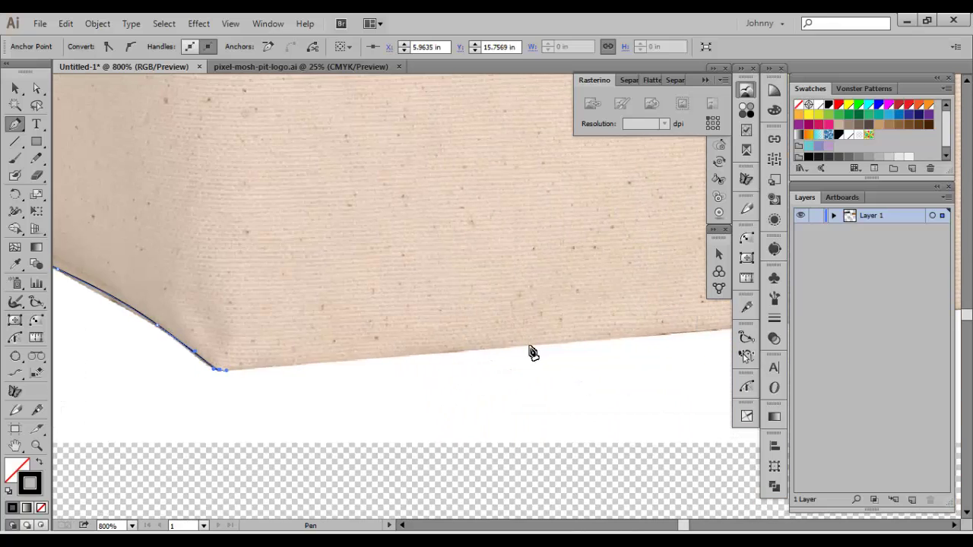
scroll(608, 379, up, 1)
click(578, 383)
scroll(578, 408, up, 1)
click(400, 432)
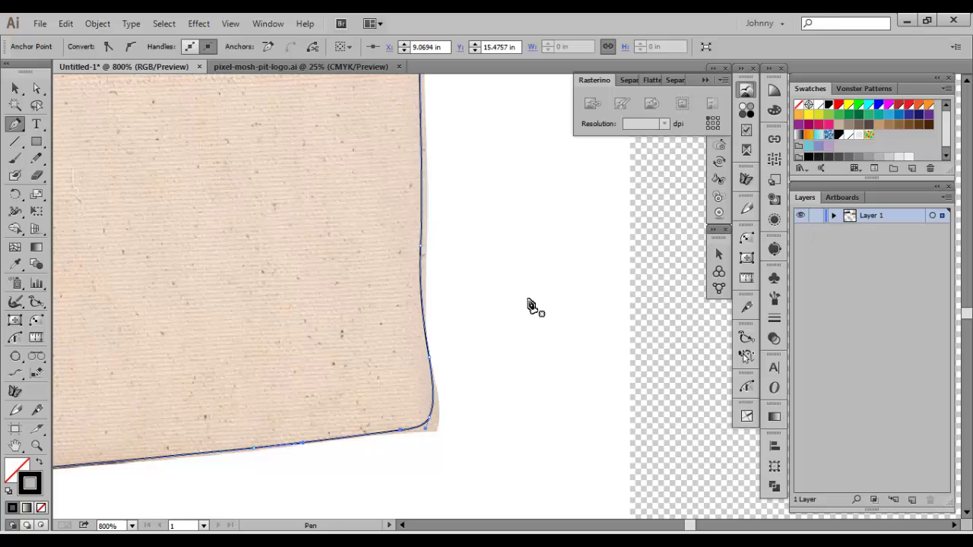
key(ctrl+minus)
key(ctrl+minus)
key(ctrl+minus)
key(ctrl+minus)
key(ctrl+minus)
key(ctrl+minus)
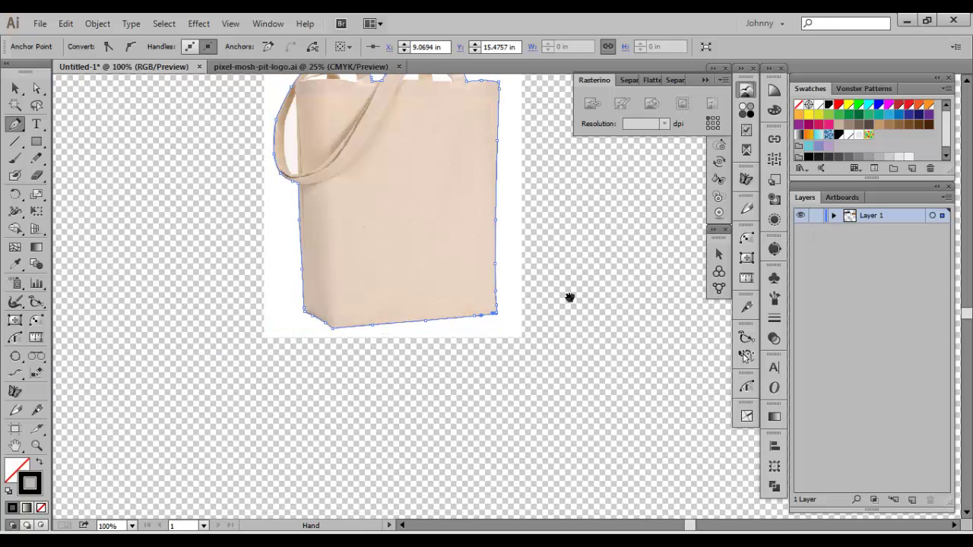
drag(569, 298, 591, 367)
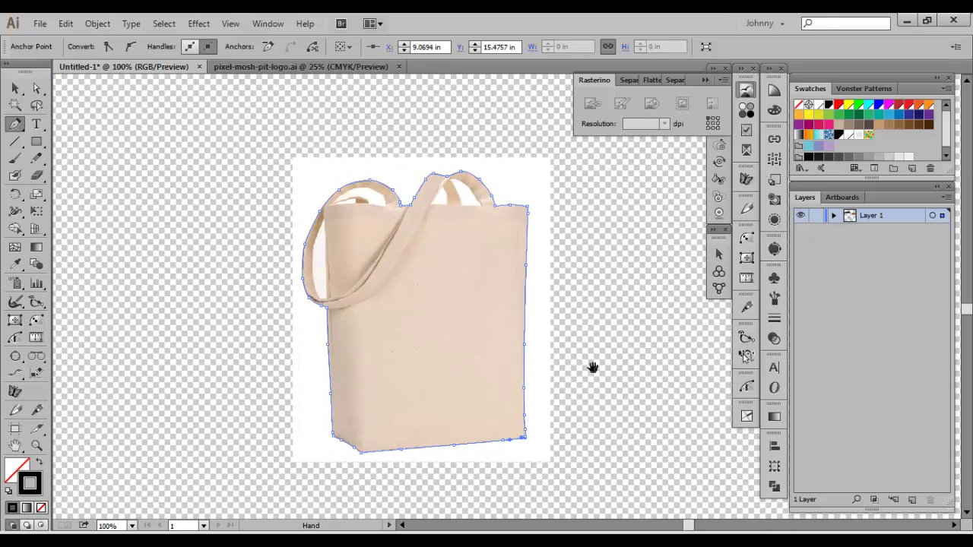
Deselect the finished outline and select the tote bag image.
click(14, 88)
click(159, 184)
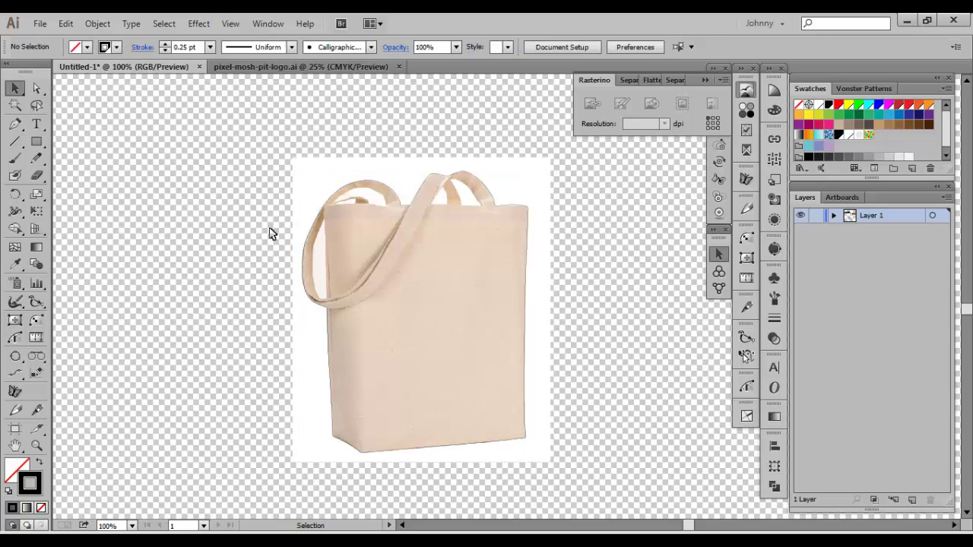
click(301, 266)
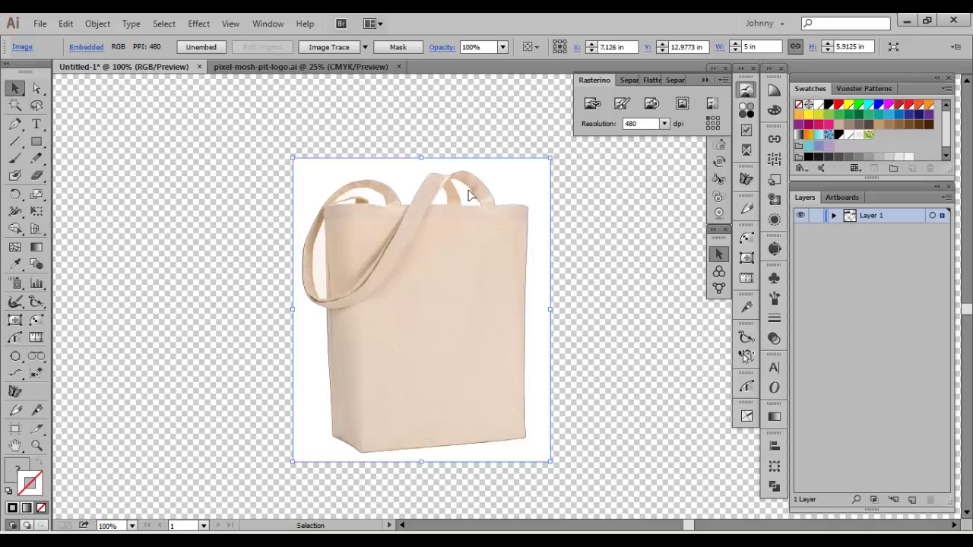
Cut the traced bag outline from the artwork, leaving nothing selected.
click(491, 192)
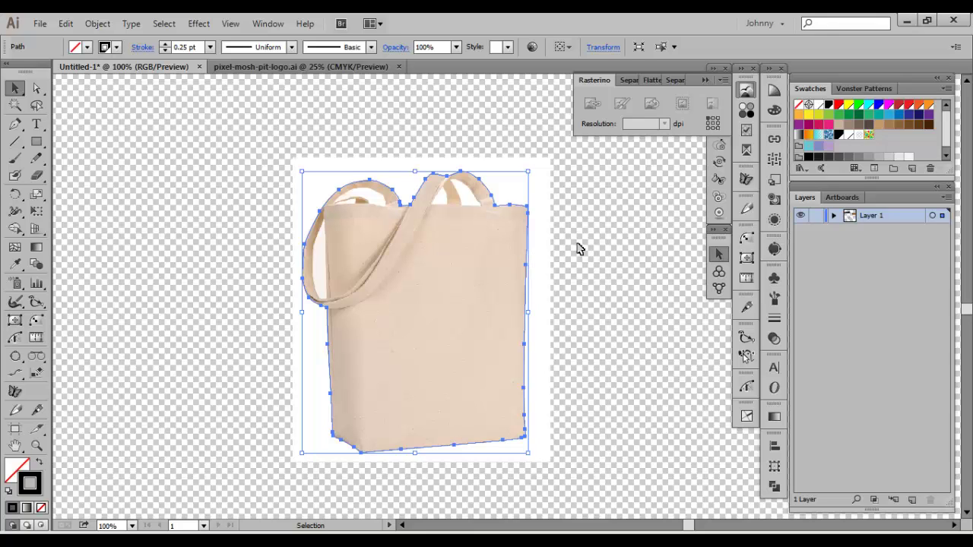
key(a)
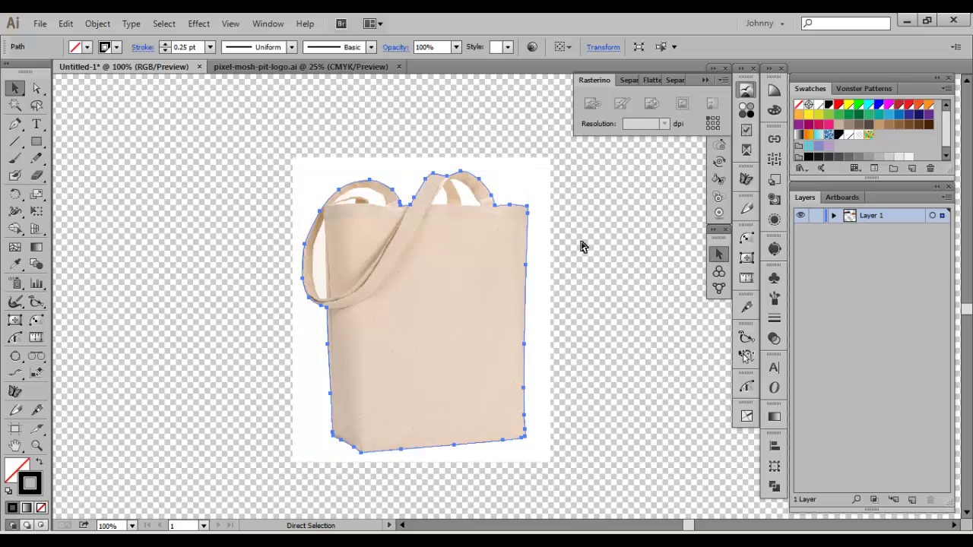
click(580, 245)
key(v)
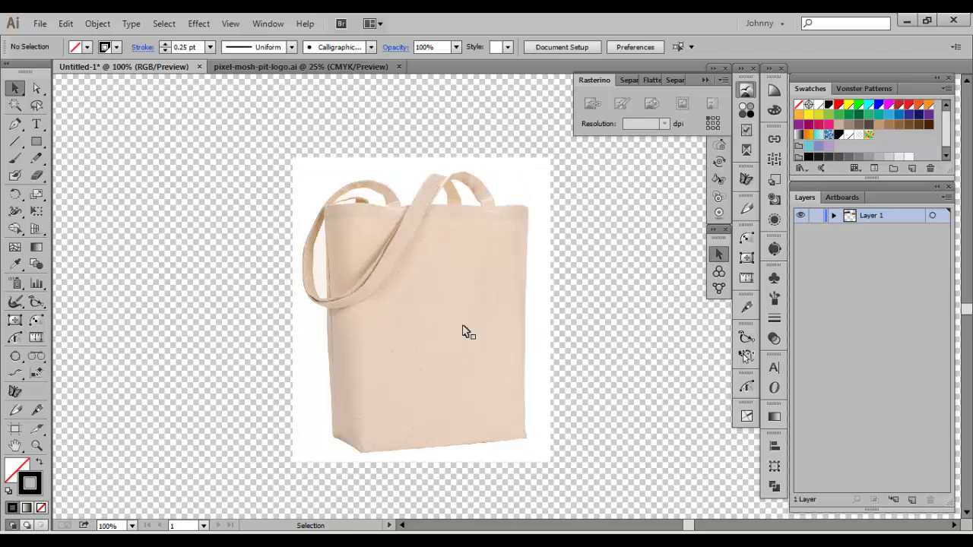
Make an opacity mask on the tote bag image and open the mask for editing.
click(465, 330)
click(773, 338)
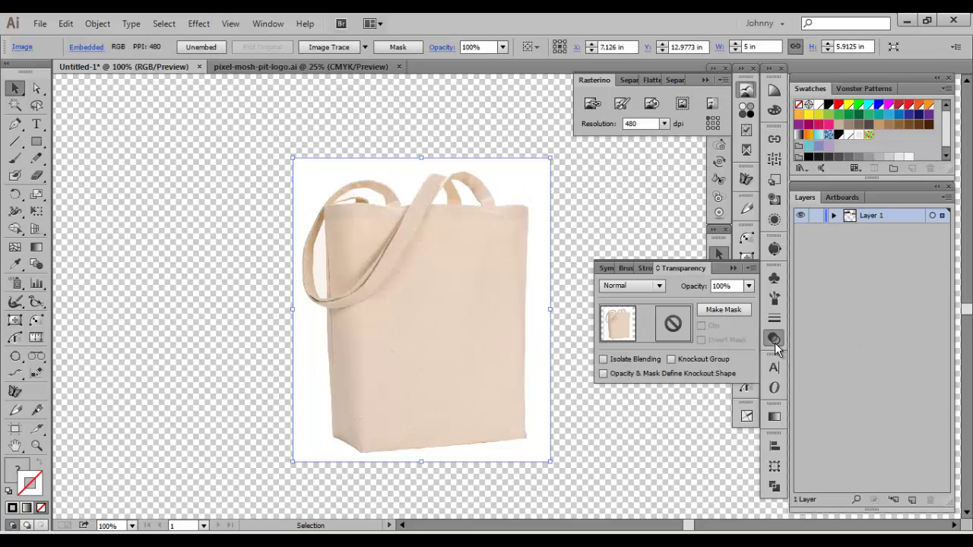
click(722, 310)
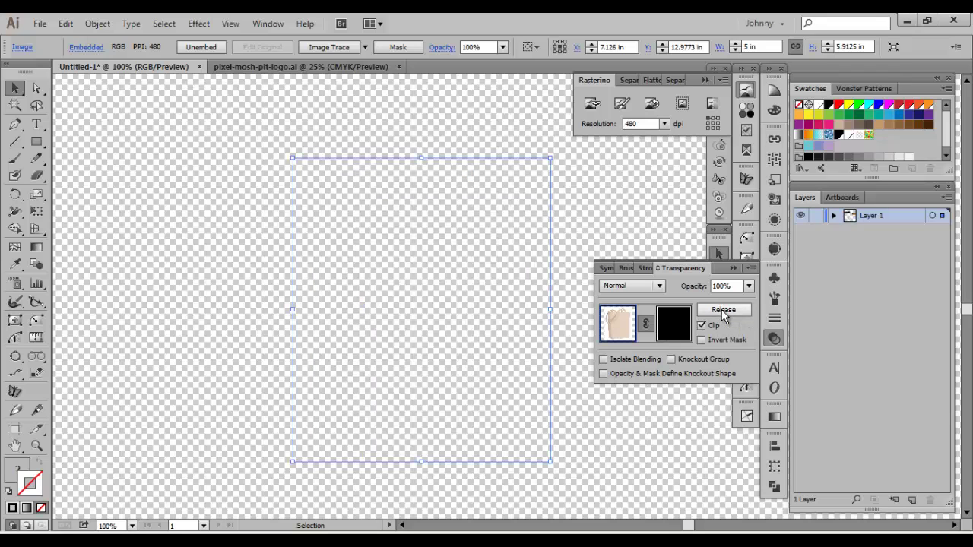
click(665, 334)
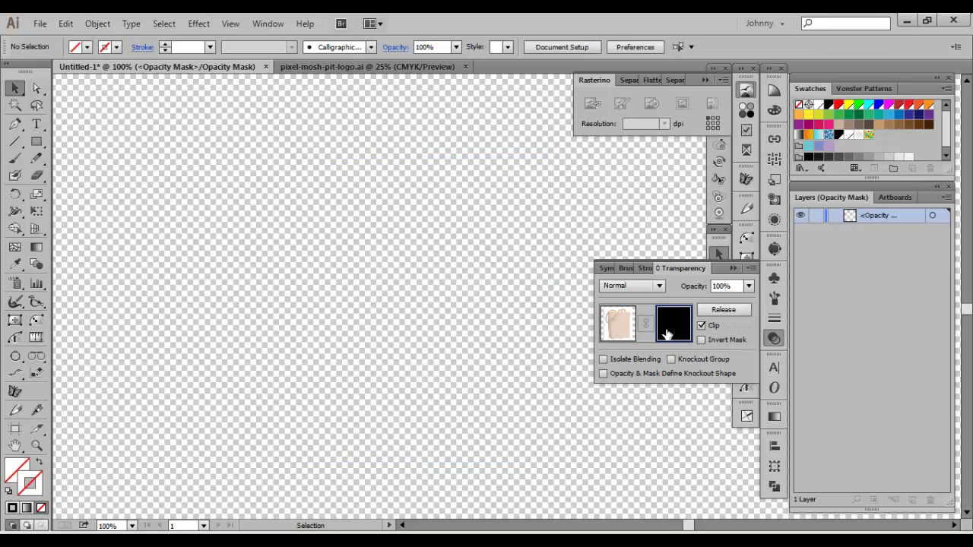
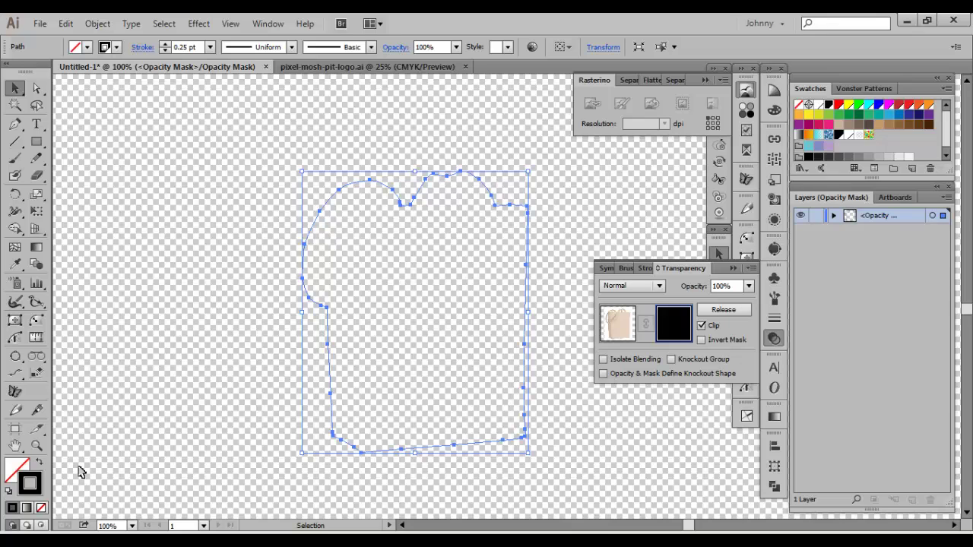
Fill the bag outline pasted inside the mask with white, remove its stroke, and deselect it.
key(shift+x)
key(x)
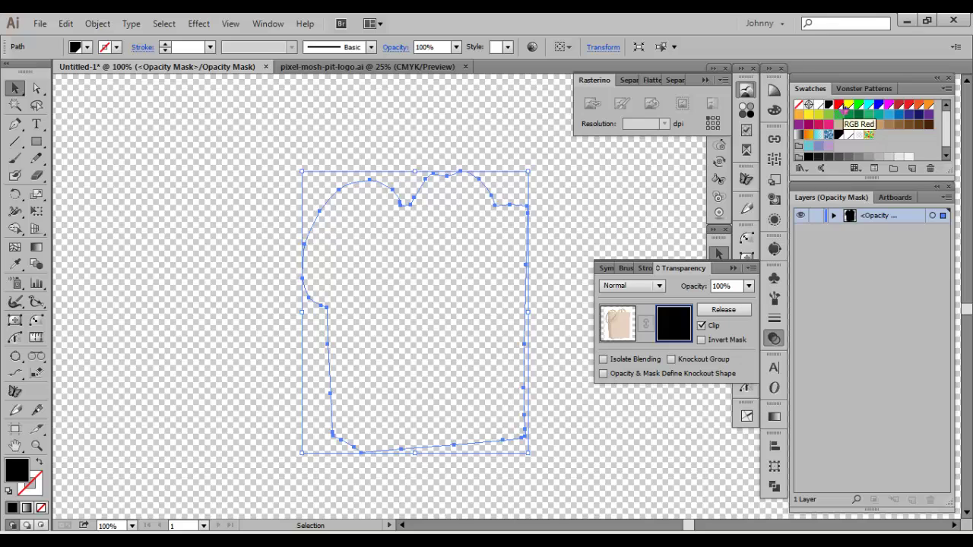
click(38, 464)
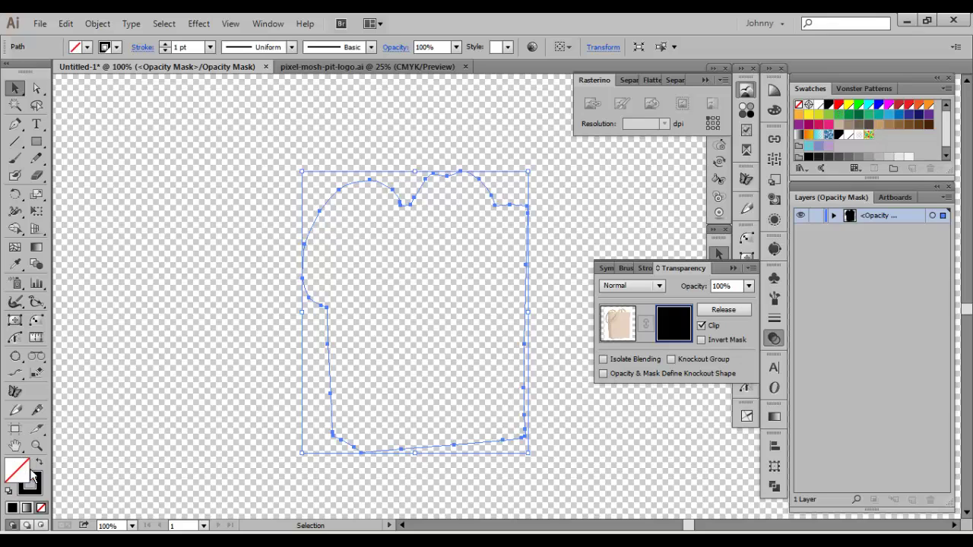
key(shift+x)
key(shift+x)
key(shift+x)
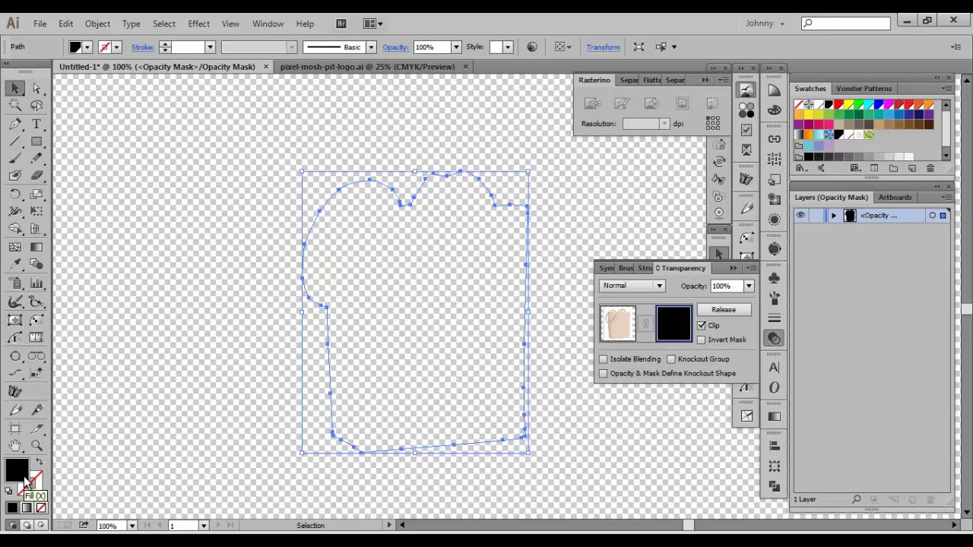
click(849, 136)
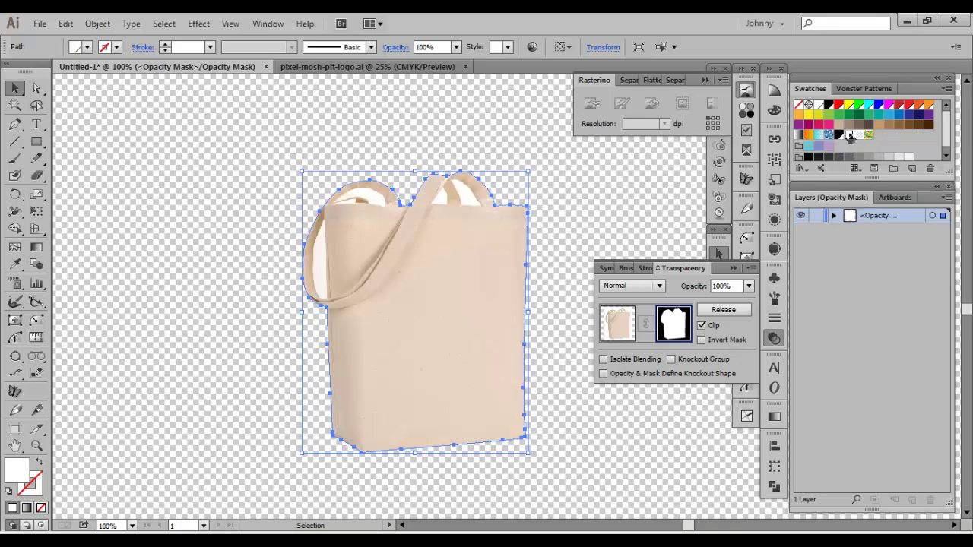
click(572, 186)
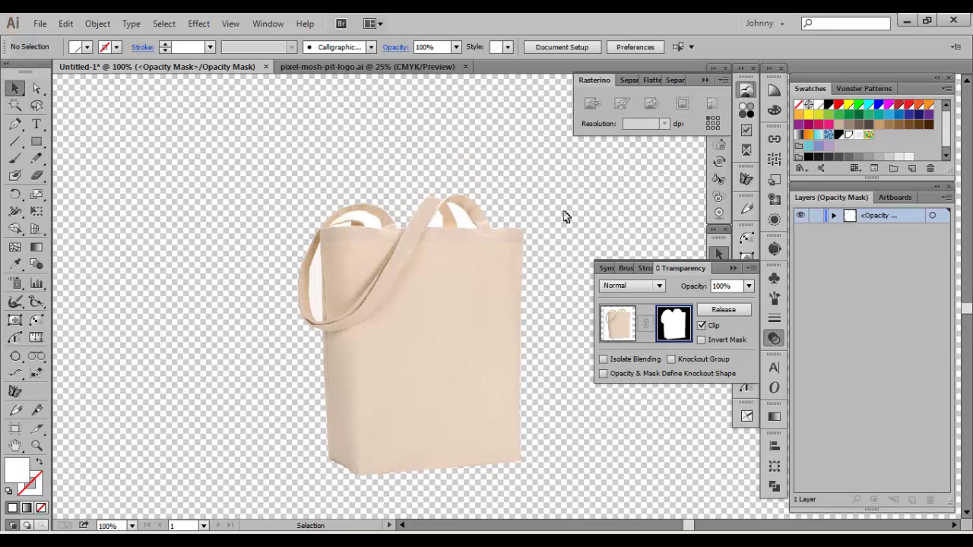
Set a black fill and start a Pen path up the right handle's inner edge from its base at the bag's rim.
key(ctrl+=)
key(ctrl+=)
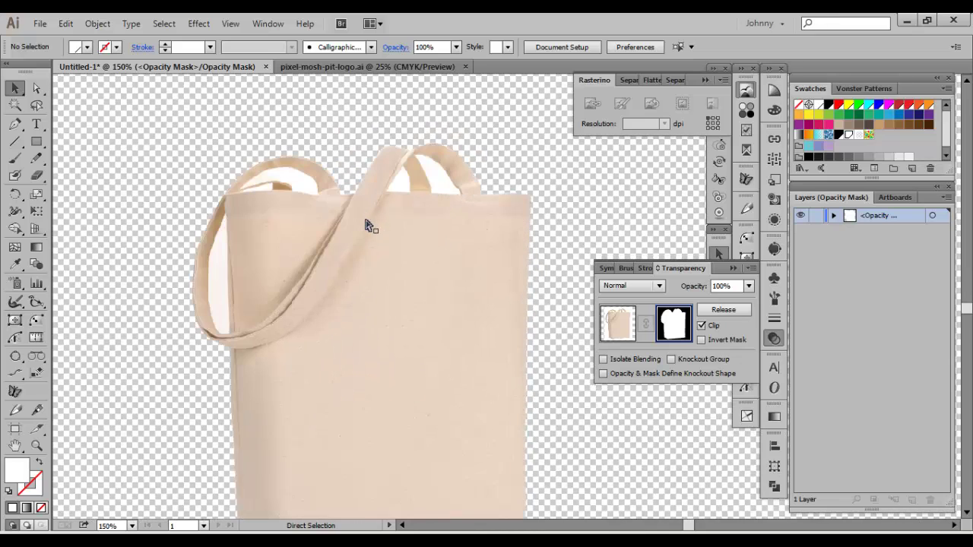
drag(363, 189, 334, 185)
drag(278, 159, 434, 286)
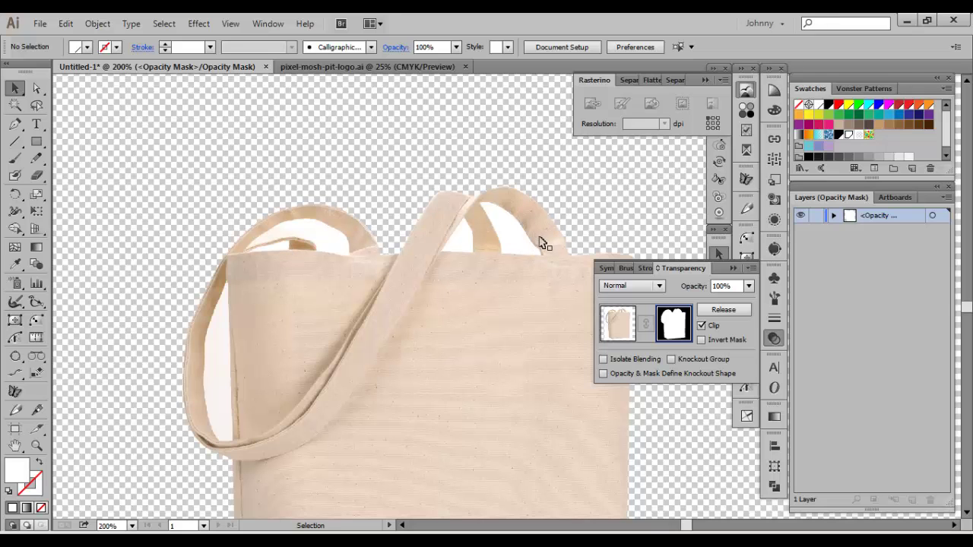
scroll(550, 227, up, 2)
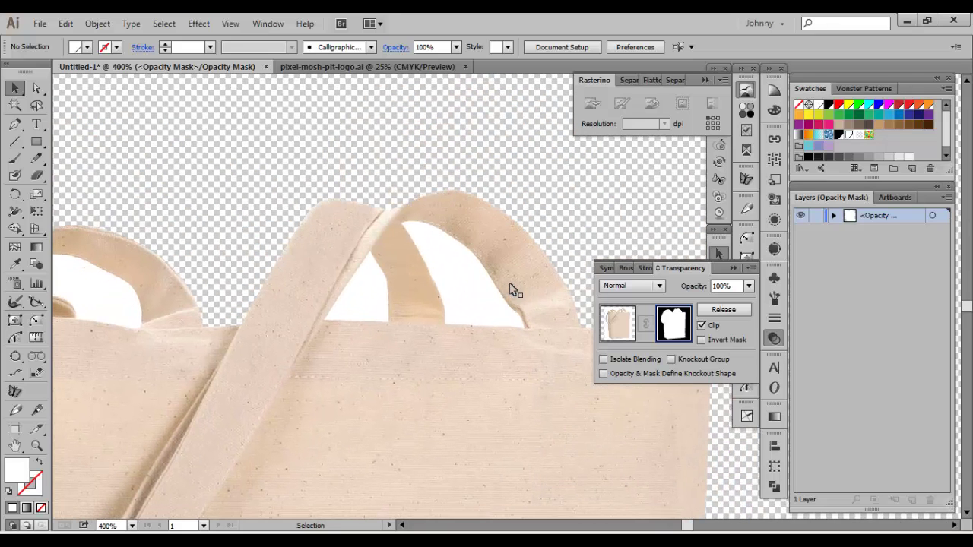
key(p)
scroll(538, 297, up, 1)
drag(557, 306, 550, 338)
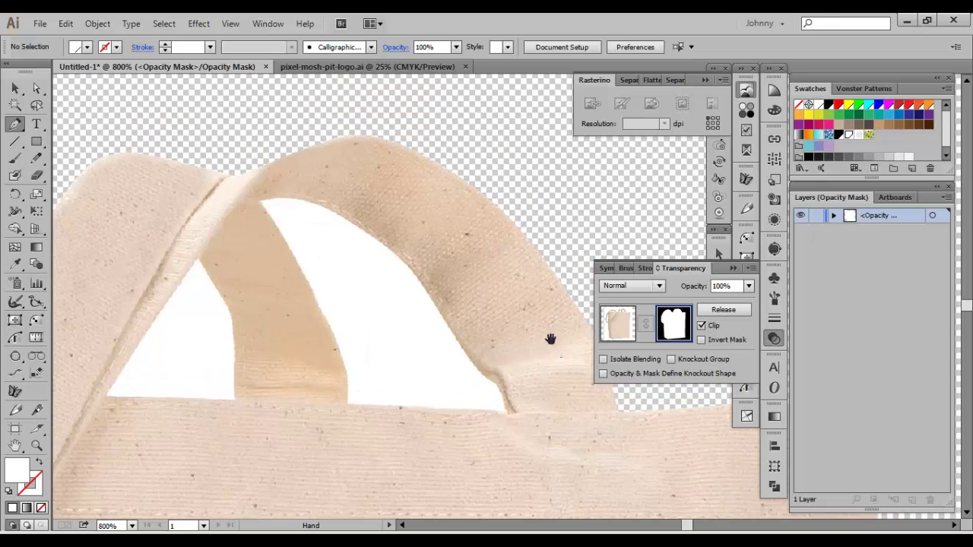
click(838, 135)
scroll(515, 351, up, 1)
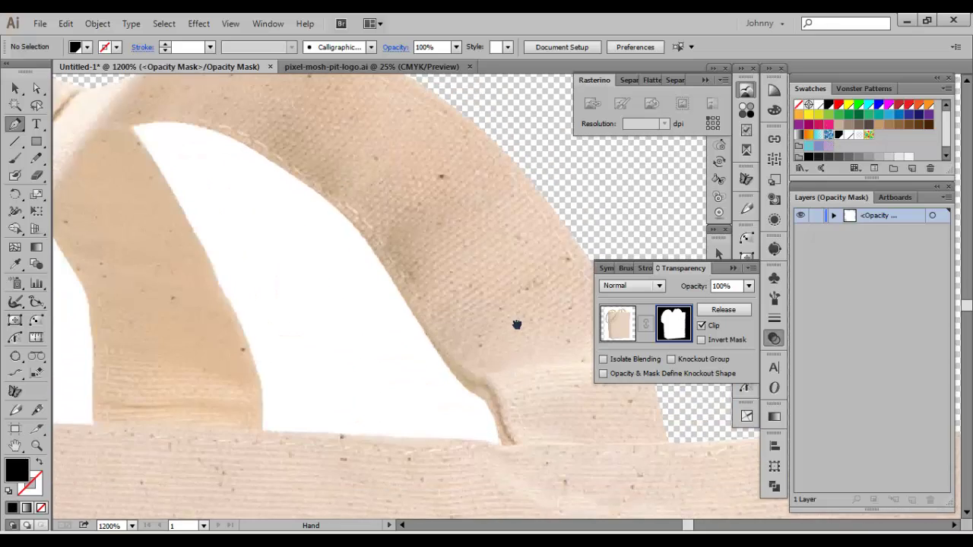
drag(516, 324, 517, 284)
click(506, 403)
drag(488, 361, 478, 351)
drag(440, 313, 415, 279)
drag(364, 214, 495, 352)
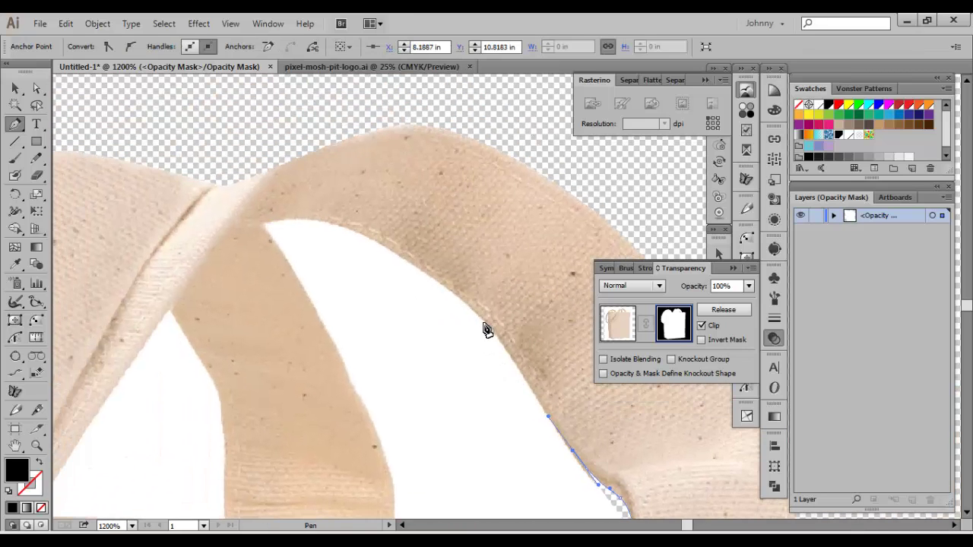
Continue the path over the right handle's inner arch to the corner where it meets the rear strap.
click(479, 313)
click(454, 289)
click(400, 247)
click(363, 231)
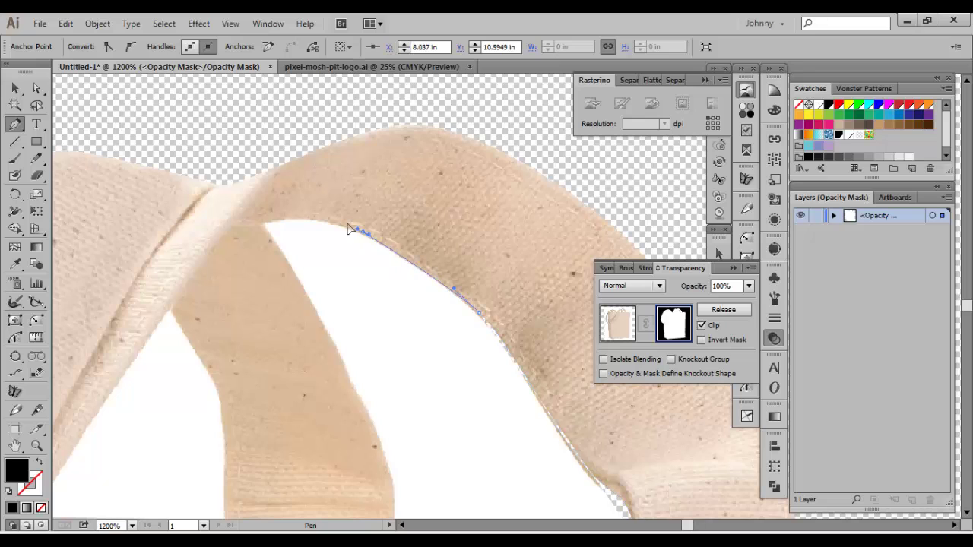
click(324, 218)
click(263, 228)
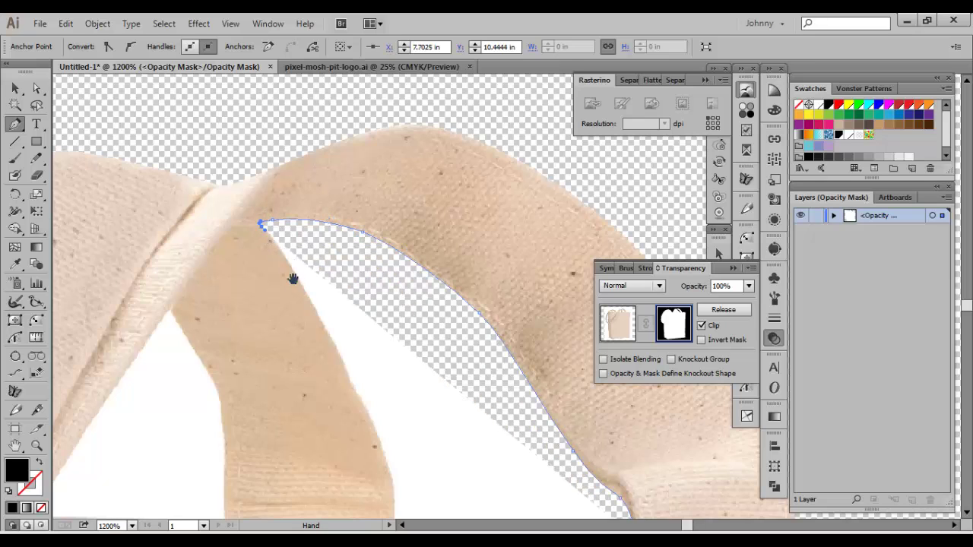
Trace down the rear strap and back along the bag's rim to close the right handle's larger opening.
scroll(304, 235, down, 3)
drag(312, 184, 329, 221)
drag(348, 257, 348, 258)
click(375, 337)
click(375, 372)
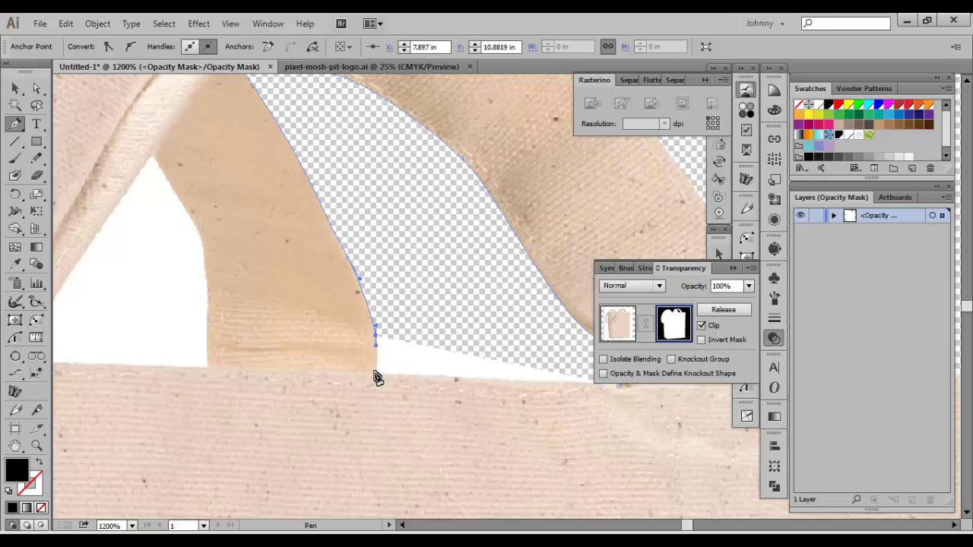
drag(564, 389, 443, 350)
click(481, 353)
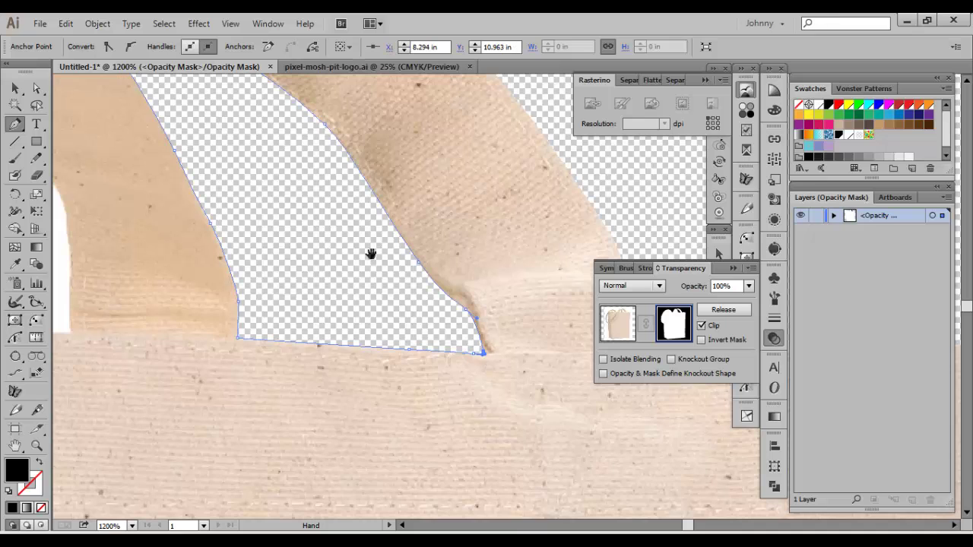
Trace a closed black shape around the smaller opening between the rear strap and the crossing front strap.
drag(327, 258, 567, 310)
click(311, 384)
drag(312, 311, 355, 316)
drag(327, 267, 386, 169)
click(305, 236)
drag(284, 307, 255, 351)
click(236, 386)
click(431, 392)
Start a new path at the left handle's base on the rim and trace its inner edge over the arch.
key(ctrl+minus)
key(ctrl+minus)
drag(239, 269, 497, 282)
key(ctrl+equal)
click(530, 369)
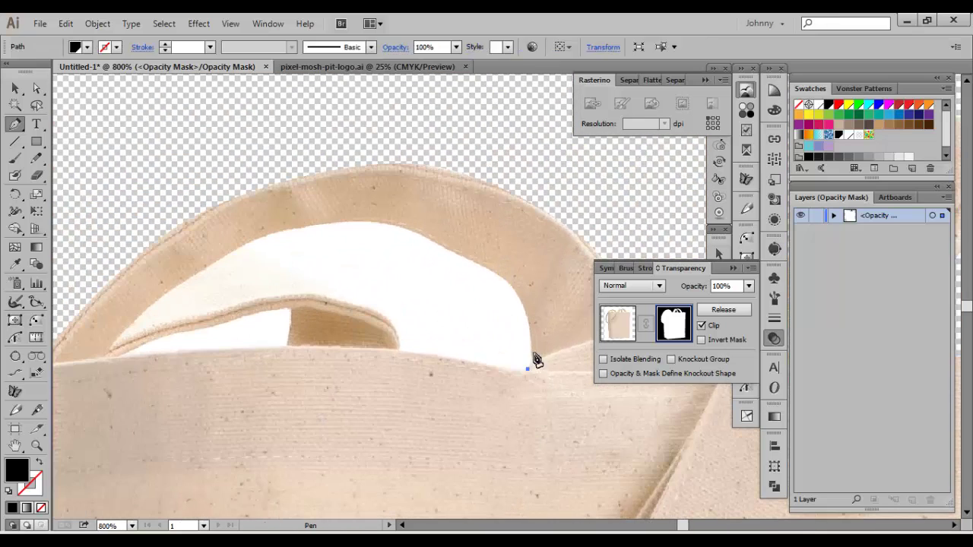
click(533, 334)
drag(509, 280, 493, 270)
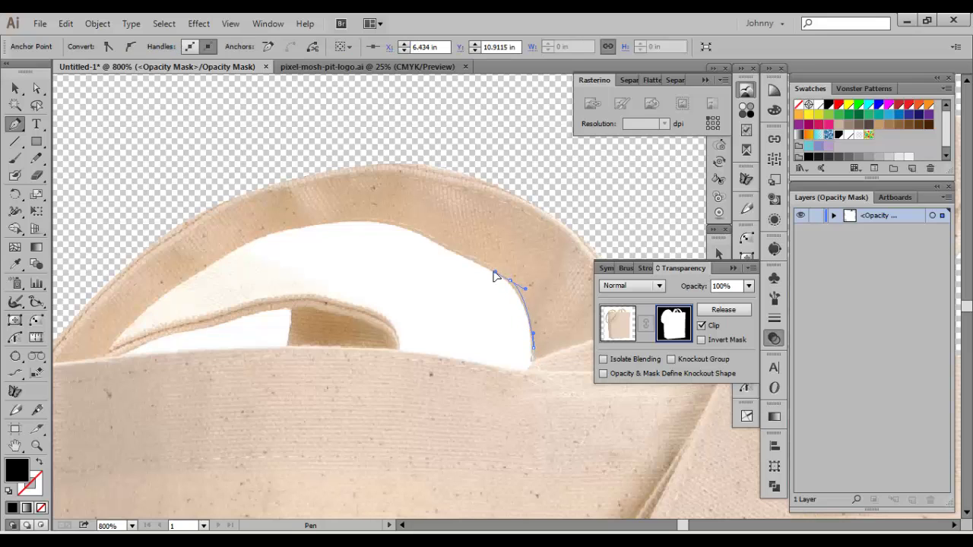
drag(434, 242, 415, 229)
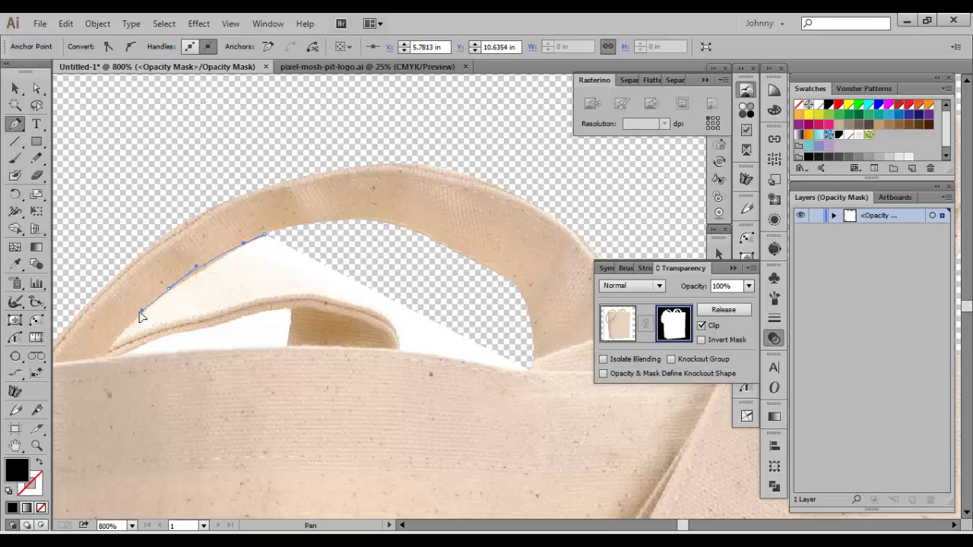
drag(327, 223, 269, 232)
click(251, 240)
click(236, 250)
Bring the path down across the inner strap and along the bag's rim to close the left handle's opening.
drag(292, 275, 319, 286)
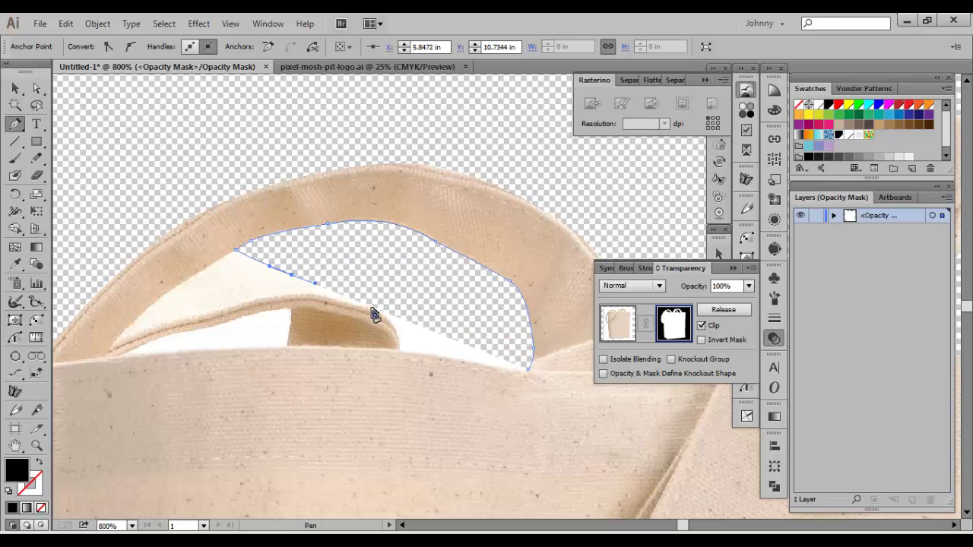
drag(374, 309, 391, 321)
click(397, 335)
click(398, 352)
drag(471, 362, 505, 368)
click(528, 370)
Trace a closed black shape around the small gap between the left handle's inner strap and the bag's rim.
scroll(495, 339, left, 3)
click(485, 349)
mouse_move(490, 324)
mouse_down()
mouse_move(492, 315)
mouse_move(375, 339)
mouse_up()
key(ctrl+plus)
click(480, 315)
drag(271, 364, 247, 373)
click(222, 388)
click(300, 384)
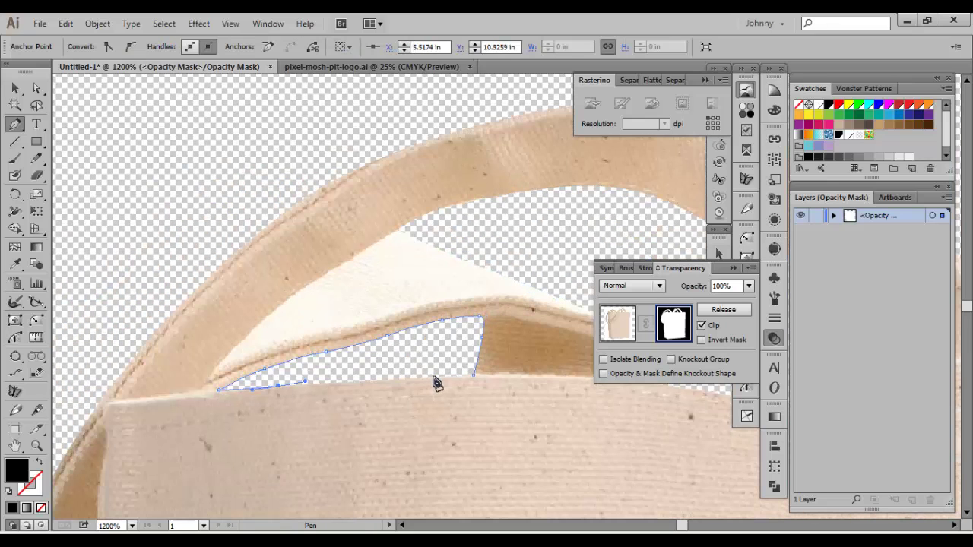
click(474, 374)
Start a path in the hanging loop's gap and trace up the bag's left side to the gap's upper end.
scroll(472, 365, down, 3)
scroll(471, 365, left, 4)
key(ctrl+minus)
scroll(459, 351, down, 5)
click(459, 352)
scroll(470, 338, up, 3)
click(481, 292)
scroll(491, 320, up, 3)
click(489, 290)
click(485, 158)
click(482, 123)
click(475, 111)
Trace down the hanging strap's inner edge and around the loop's bottom to close the gap shape.
click(447, 185)
click(399, 301)
scroll(402, 304, down, 3)
scroll(402, 303, left, 1)
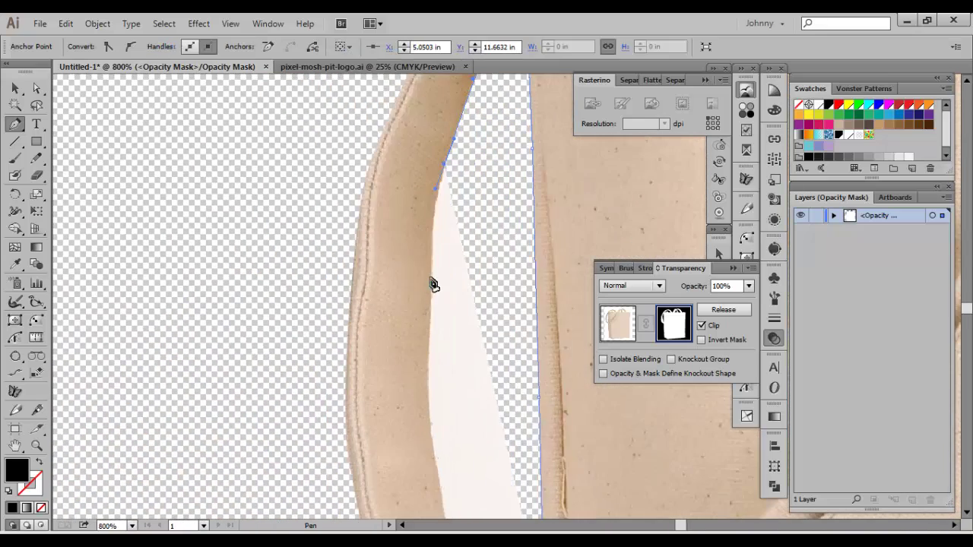
click(431, 277)
scroll(430, 277, down, 4)
drag(422, 225, 424, 260)
drag(432, 302, 436, 321)
click(447, 372)
drag(485, 441, 504, 446)
click(539, 437)
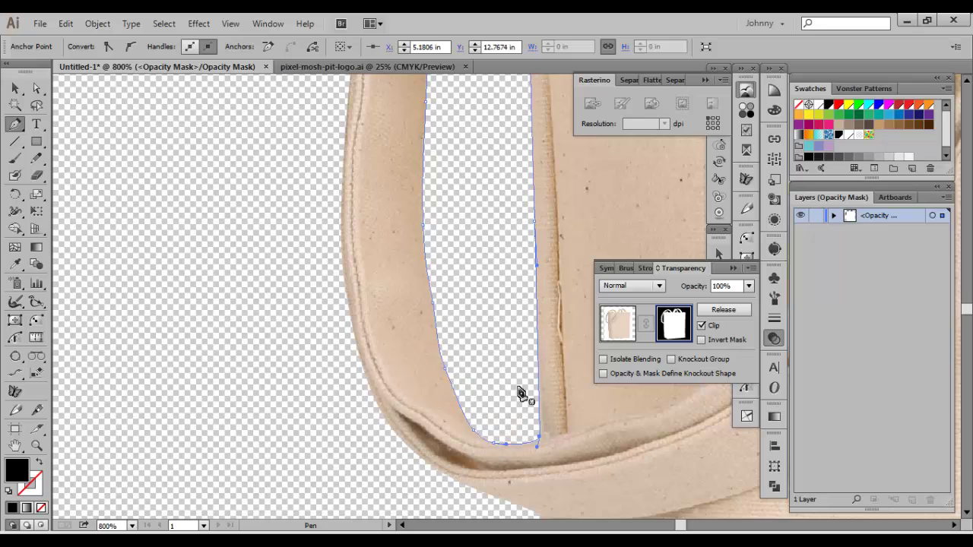
Deselect the finished gap shape and hide the transparency grid.
key(ctrl+minus)
key(ctrl+minus)
key(ctrl+minus)
key(ctrl+minus)
key(ctrl+minus)
key(ctrl+minus)
click(15, 88)
click(231, 206)
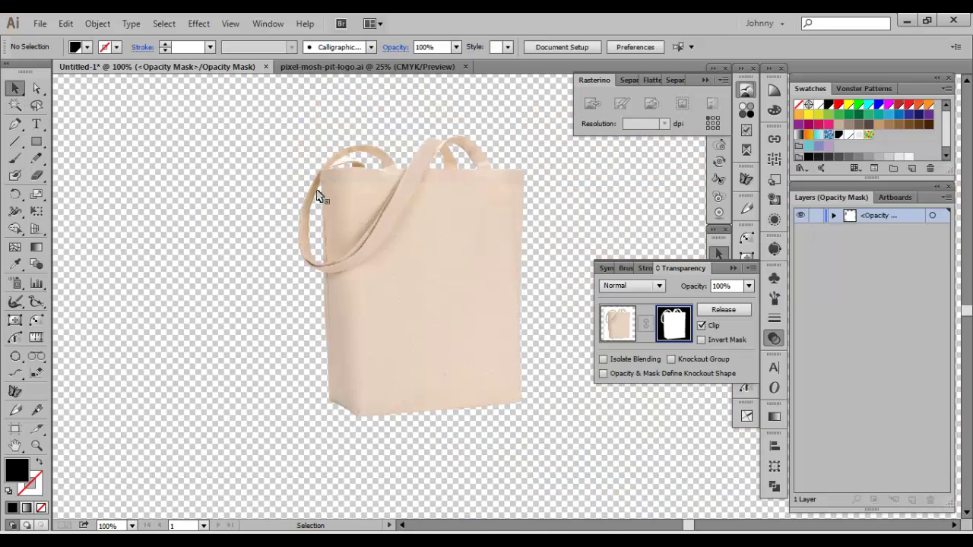
key(ctrl+shift+d)
scroll(261, 228, up, 3)
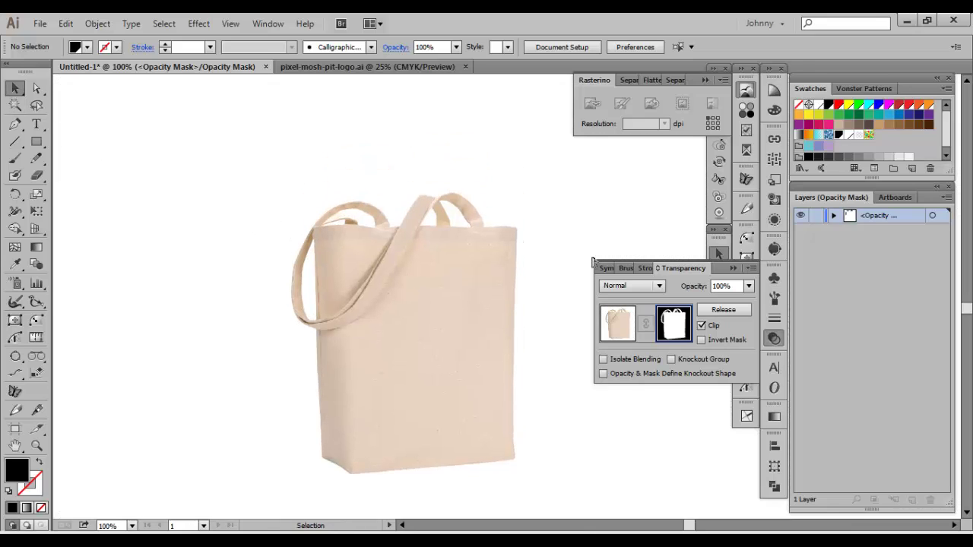
Exit mask editing, show the transparency grid again, and move the masked bag to about X 5.7 in, Y 12.2 in.
click(622, 332)
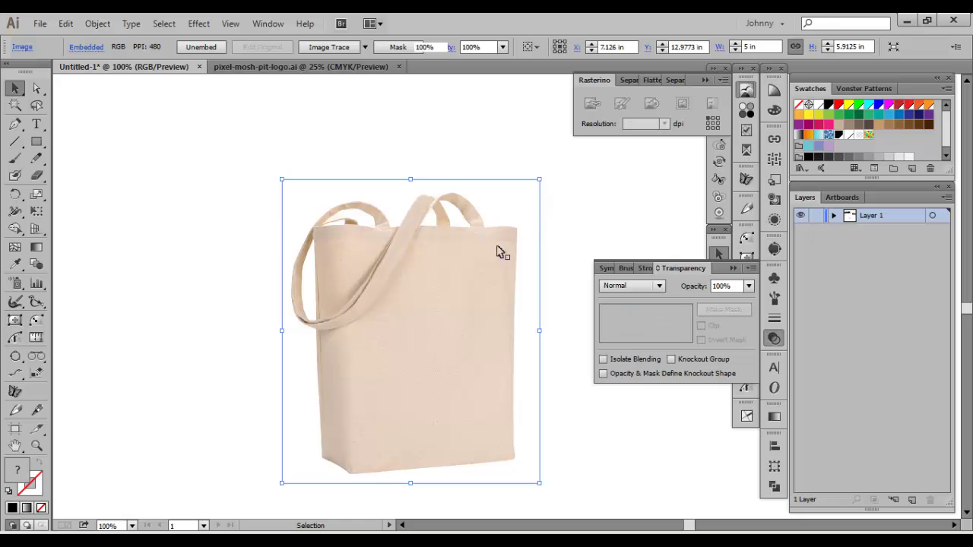
drag(452, 326, 450, 278)
key(ctrl+shift+d)
drag(499, 307, 339, 293)
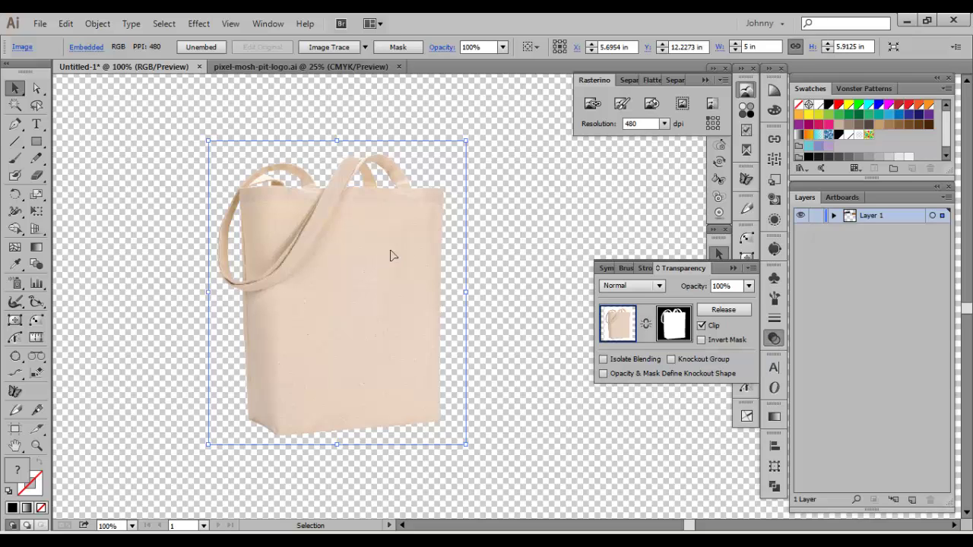
Unlink the opacity mask, try moving the tote bag image independently of it, and undo the moves.
click(502, 267)
click(364, 289)
drag(365, 289, 335, 306)
key(ctrl+z)
key(ctrl+z)
key(ctrl+z)
key(ctrl+z)
key(ctrl+z)
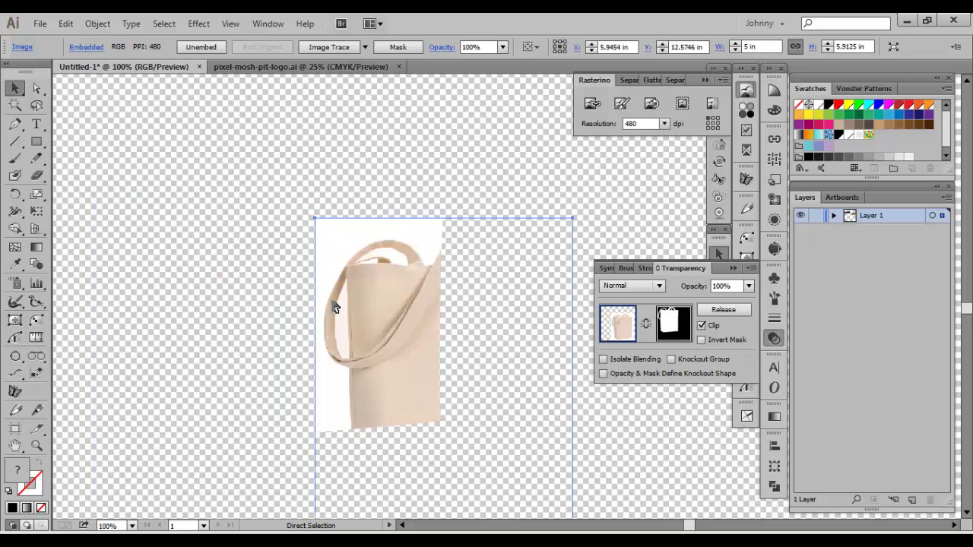
key(ctrl)
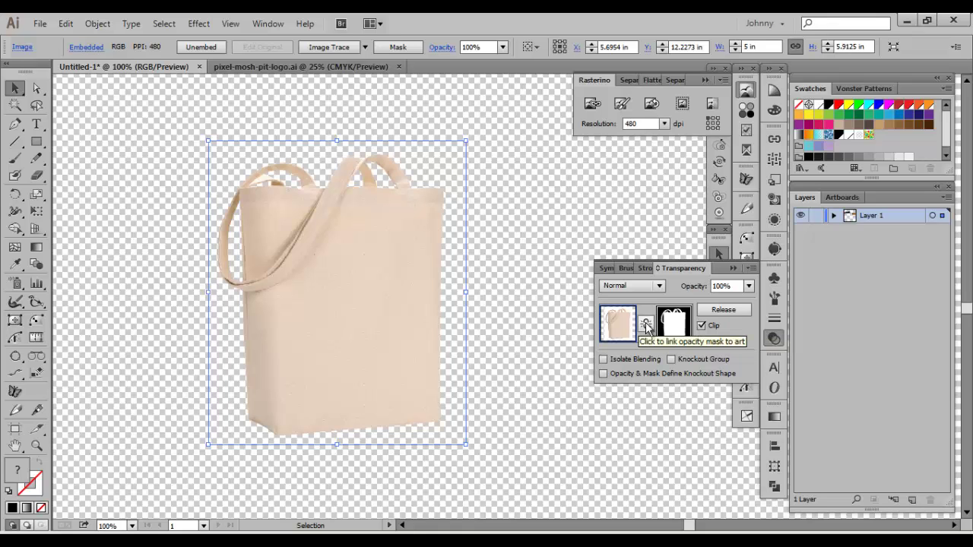
Relink the opacity mask to the tote bag, move the masked bag to about X 7.8 in, Y 12.2 in, and hide the transparency grid.
click(646, 325)
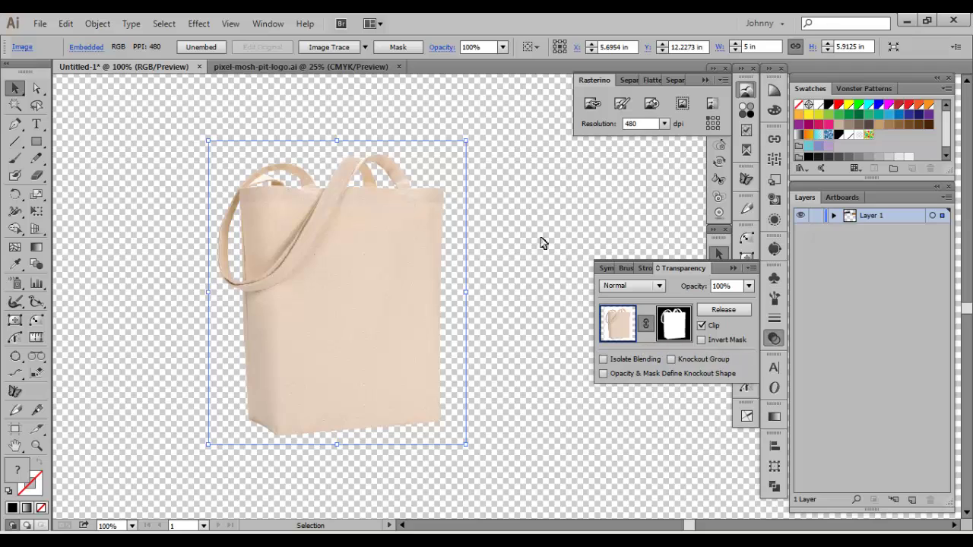
click(509, 262)
click(368, 265)
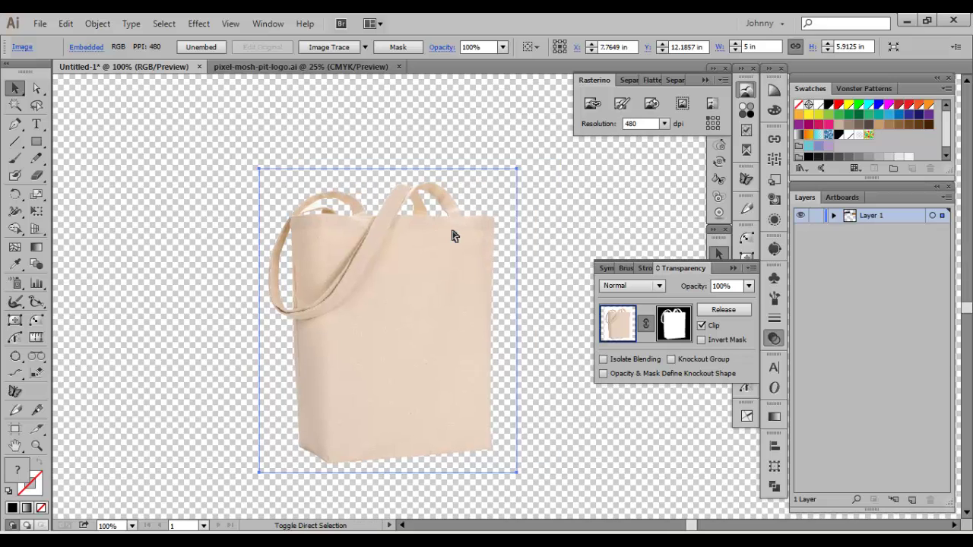
key(ctrl+shift+d)
Go to the OPACITY MASKING lettering and move the leather texture image beneath it, to about X 3.1 in, Y 5.9 in.
key(ctrl+minus)
drag(471, 225, 448, 310)
drag(422, 392, 619, 414)
drag(398, 281, 460, 454)
drag(469, 387, 373, 373)
drag(525, 341, 201, 426)
drag(218, 411, 295, 421)
drag(318, 330, 366, 213)
click(417, 292)
key(ctrl+plus)
click(776, 340)
drag(582, 290, 615, 348)
click(628, 333)
click(521, 397)
drag(521, 398, 546, 374)
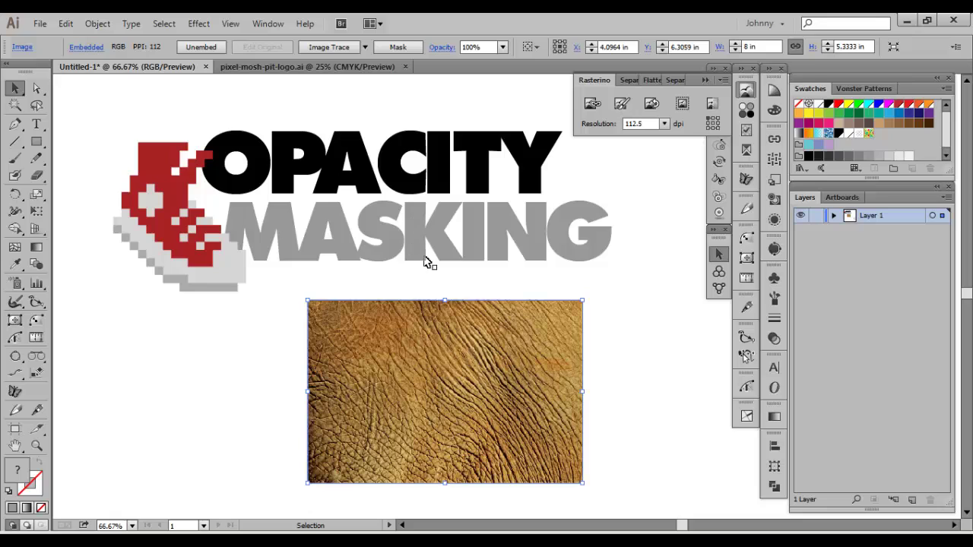
drag(454, 392, 419, 377)
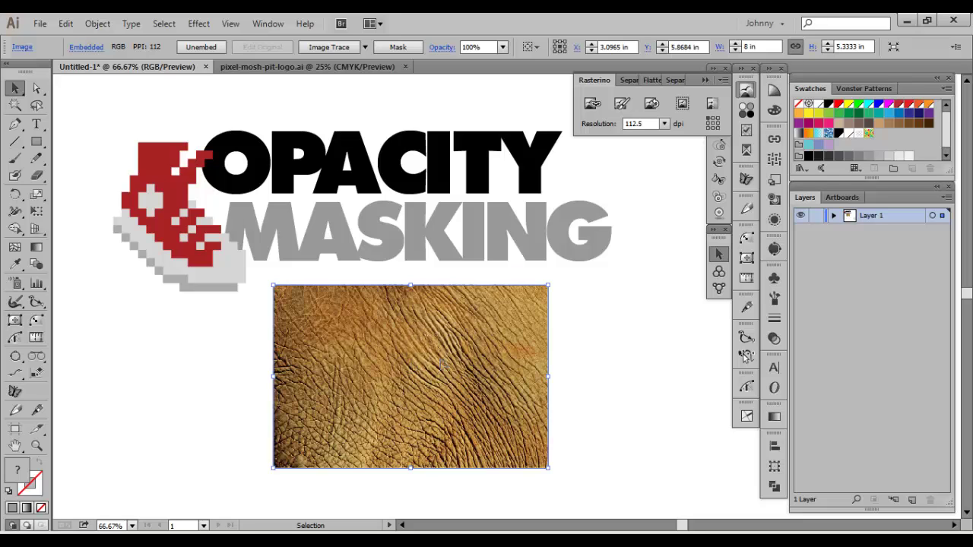
Move the leather texture image well clear of the lettering, to about X 10.8 in, Y 10.1 in.
key(a)
drag(389, 364, 552, 454)
key(space)
key(space)
drag(396, 338, 446, 419)
Create an opacity mask on the gray MASKING text and start editing the mask.
click(420, 282)
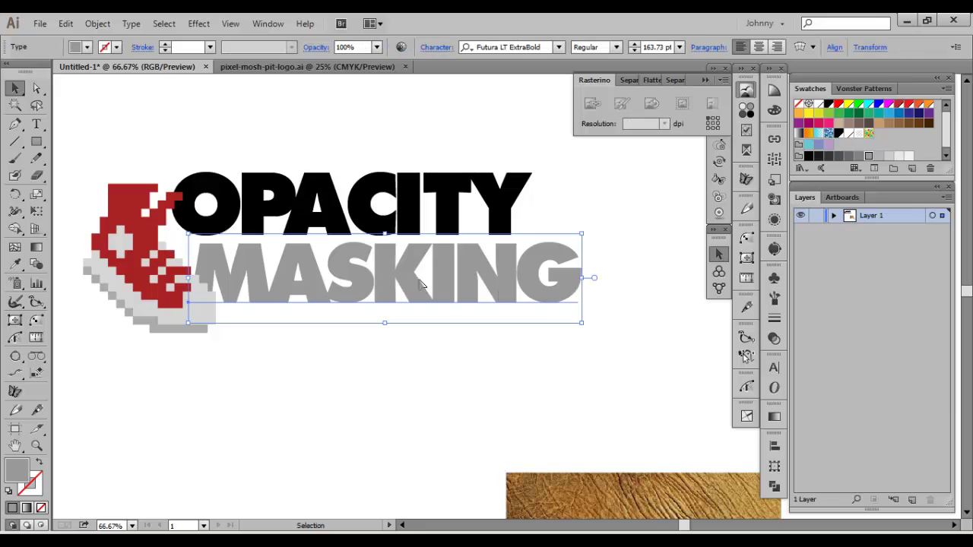
click(776, 341)
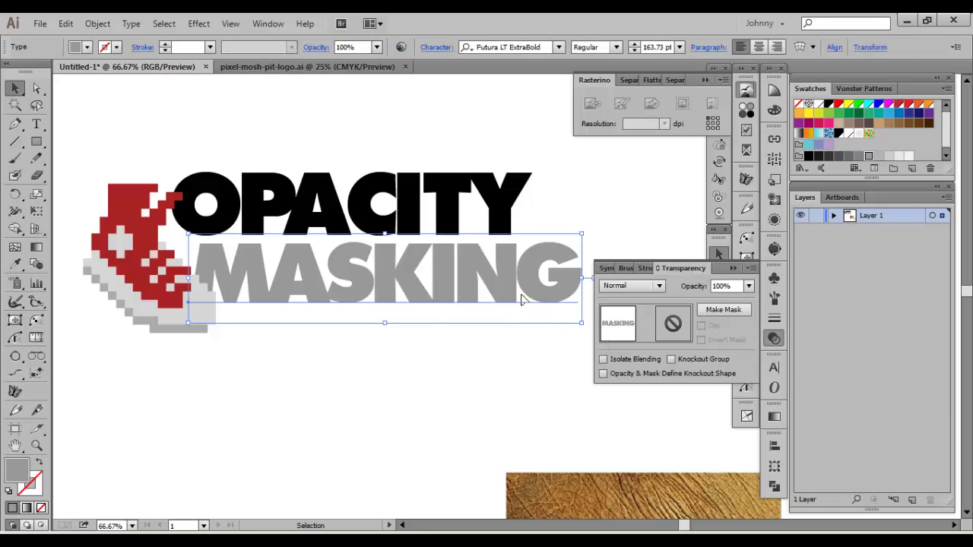
click(723, 310)
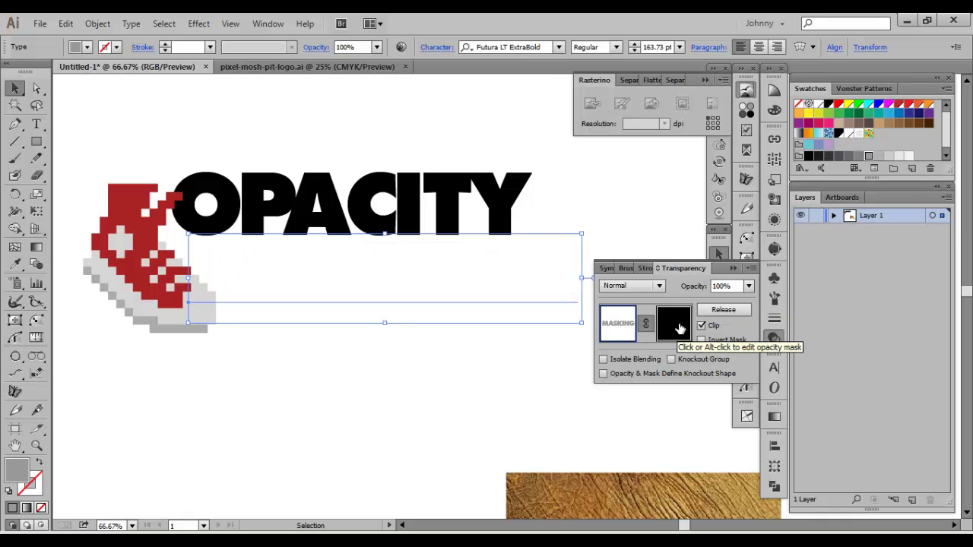
click(673, 323)
drag(556, 320, 542, 347)
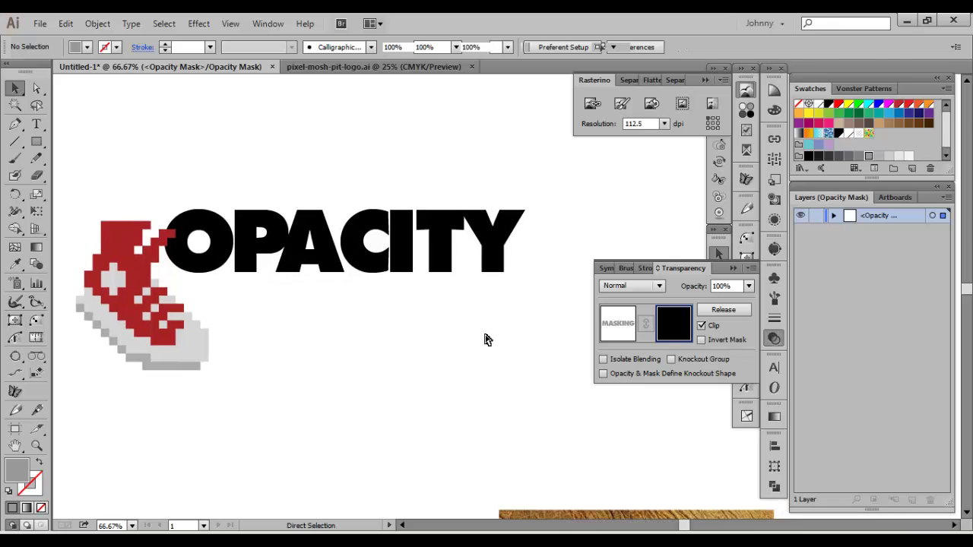
Paste the leather image into the mask, stretch it to about 15 × 5.7 in and position it around X 2.8 in, Y 2.1 in over MASKING.
key(ctrl+v)
drag(576, 257, 274, 262)
drag(504, 406, 573, 404)
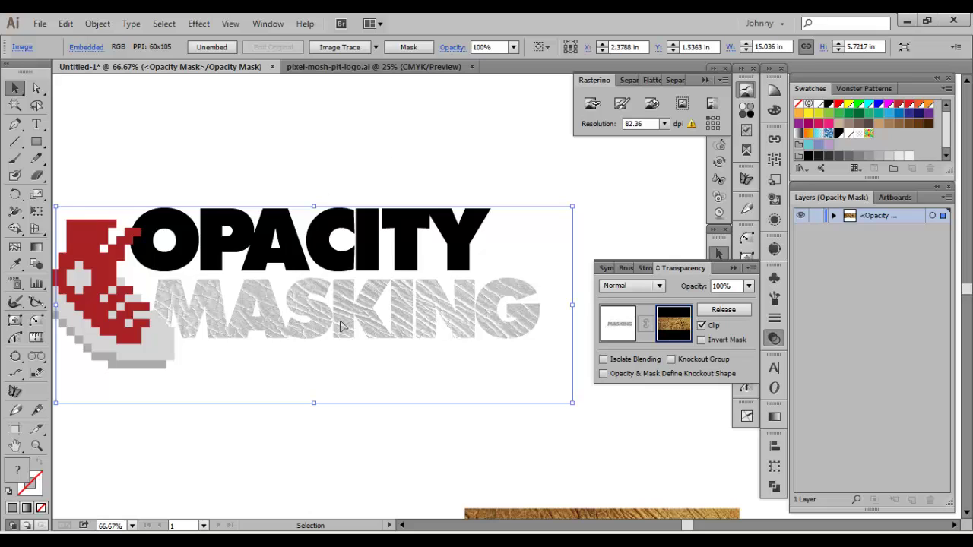
drag(402, 361, 472, 387)
Examine the partial transparency of the textured MASKING letters up close against the transparency grid, and hide the grid again.
key(ctrl+shift+d)
drag(393, 346, 422, 342)
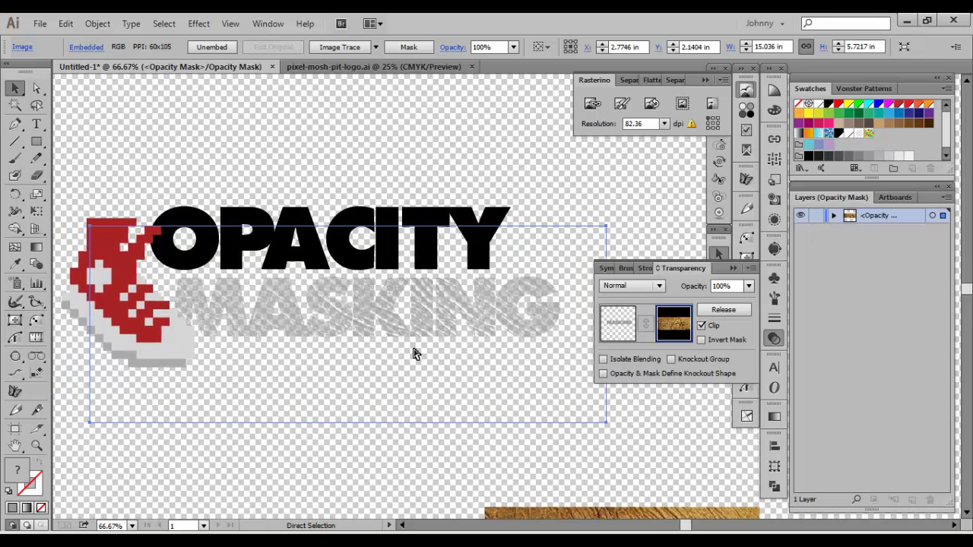
key(ctrl+plus)
key(ctrl+plus)
key(ctrl+plus)
key(ctrl+plus)
key(ctrl+plus)
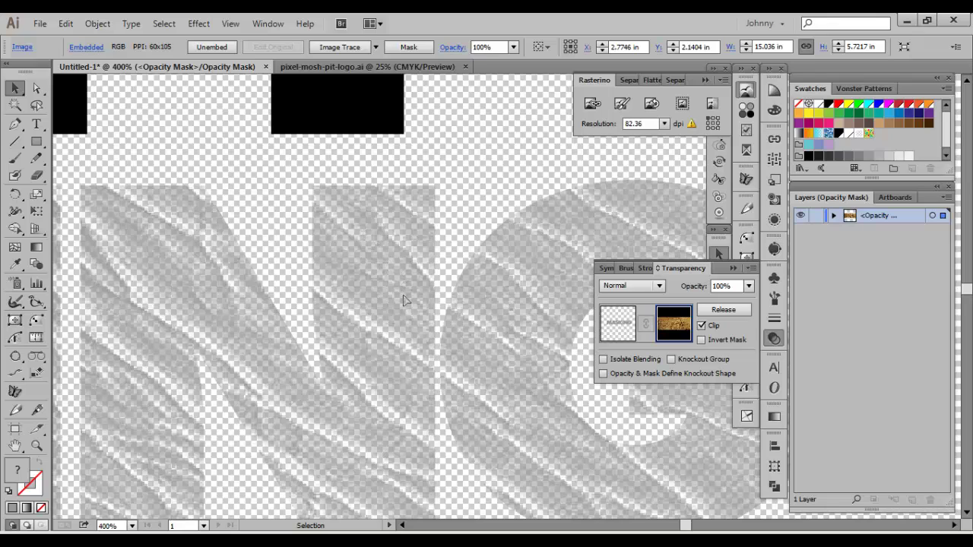
key(ctrl+minus)
key(ctrl+minus)
key(ctrl+minus)
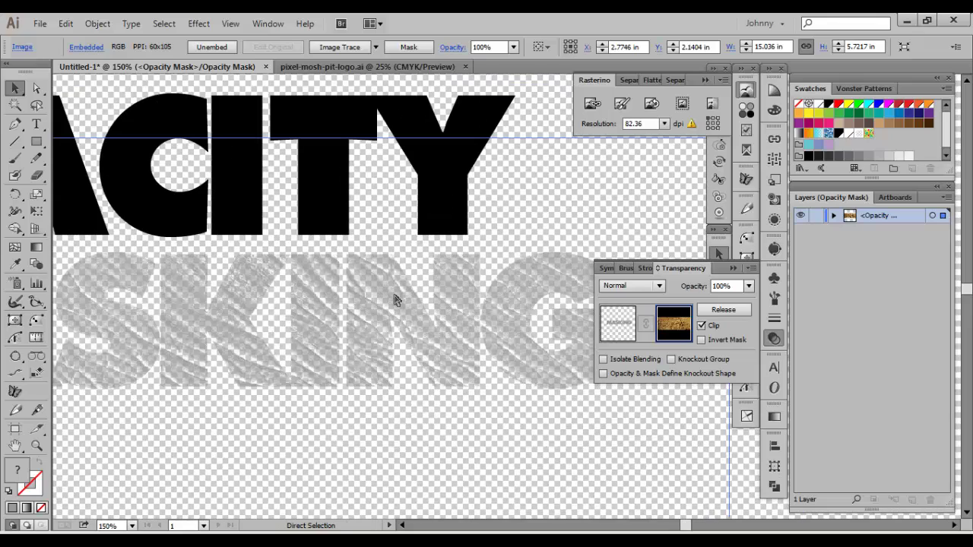
key(ctrl+plus)
key(ctrl+plus)
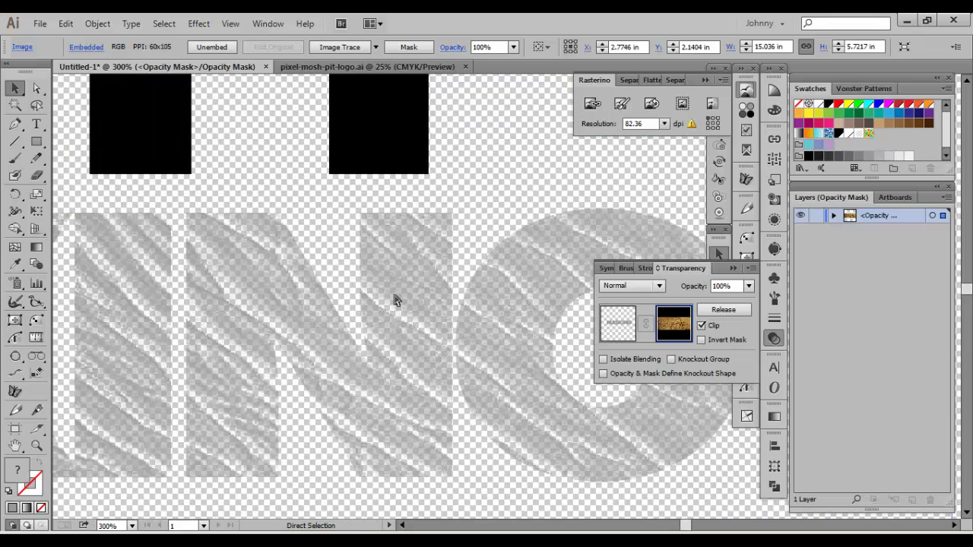
key(ctrl+minus)
key(ctrl+minus)
key(ctrl+minus)
key(ctrl+minus)
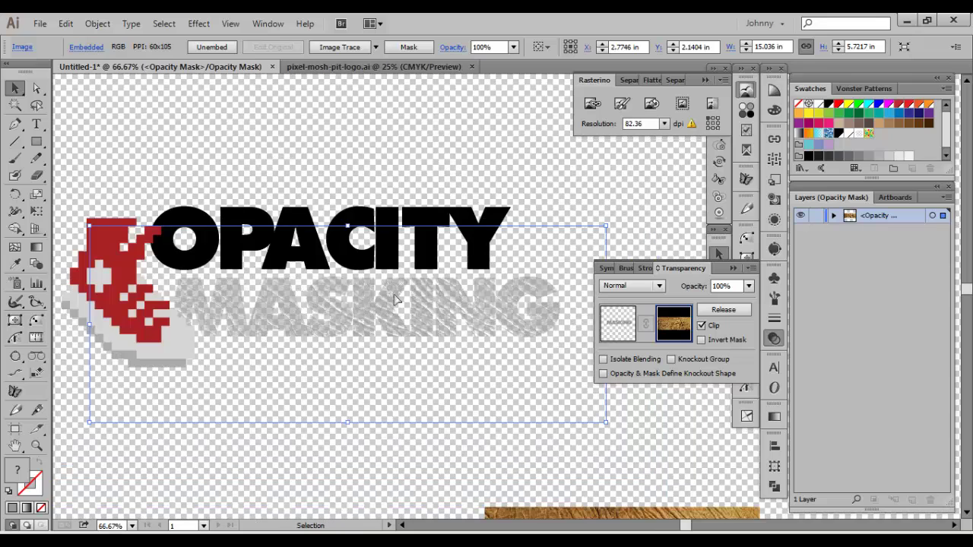
key(ctrl)
key(ctrl+shift+d)
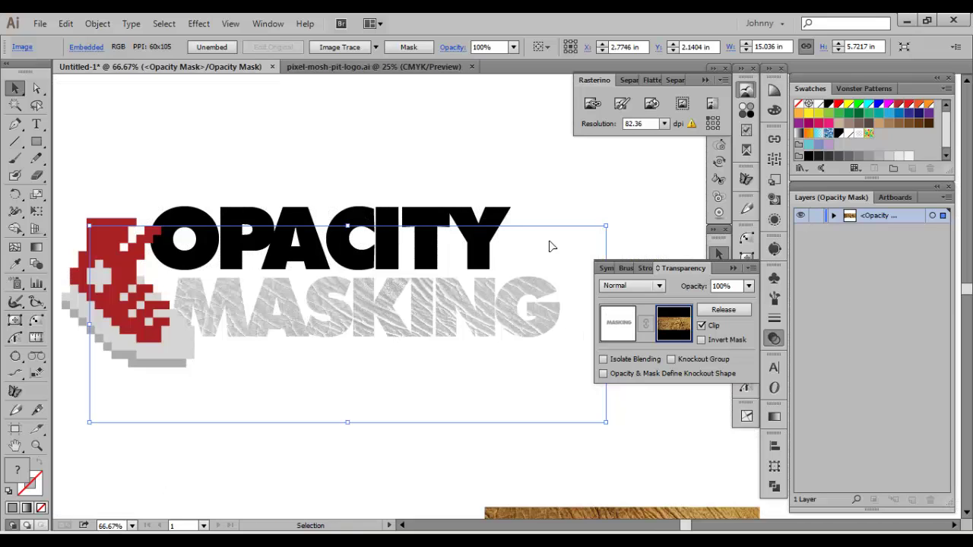
Release the opacity mask from the MASKING text and discard the texture that was masking it.
click(723, 309)
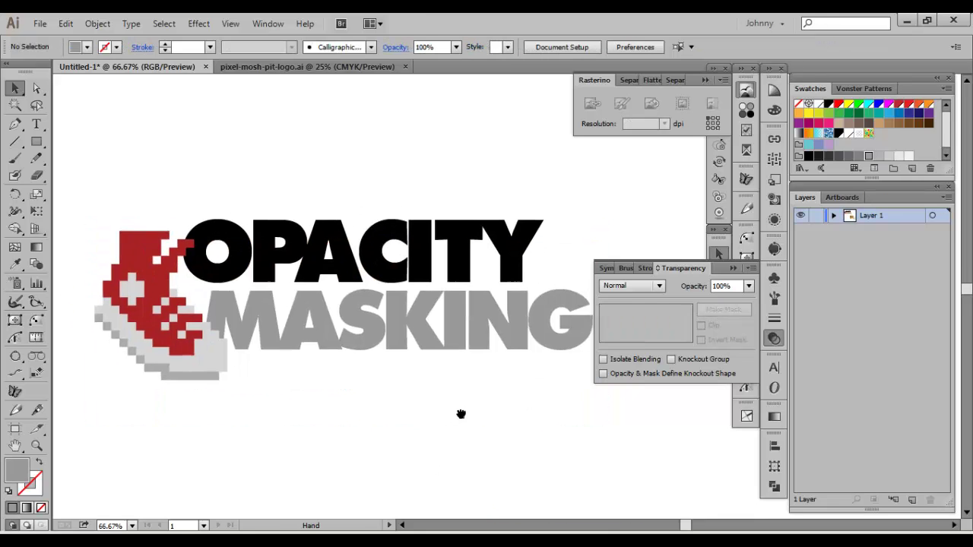
click(433, 344)
drag(465, 372, 420, 373)
click(400, 395)
Fill the gray MASKING text with black.
click(383, 334)
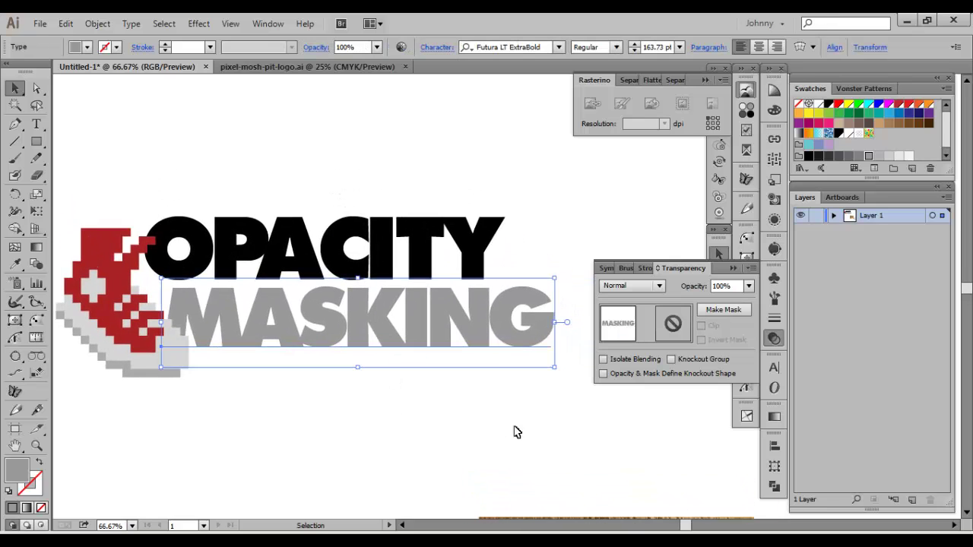
click(430, 400)
click(425, 319)
key(a)
key(v)
key(a)
key(v)
click(828, 104)
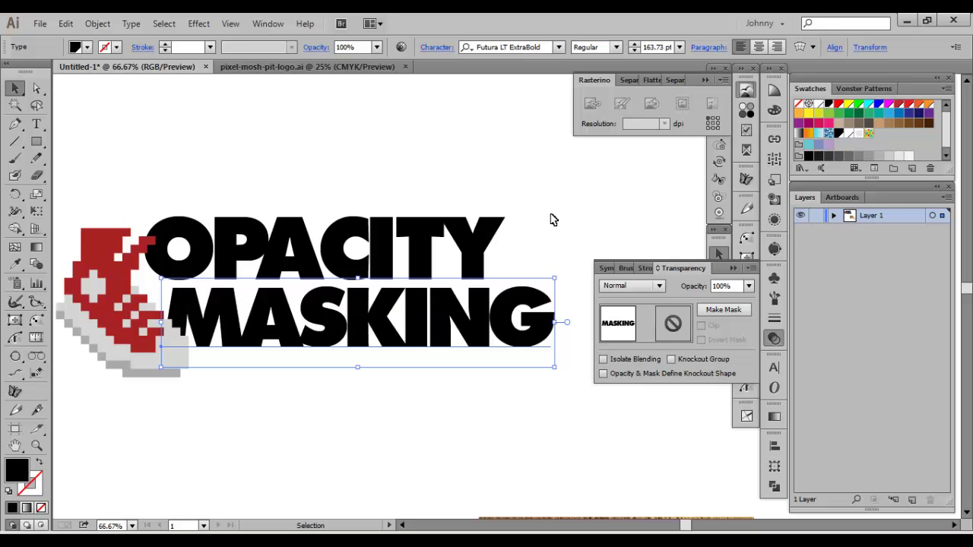
Duplicate the leather texture image and place the copy beside the lettering at about X 15.4 in, Y 0.9 in.
click(558, 257)
drag(558, 257, 383, 175)
click(417, 466)
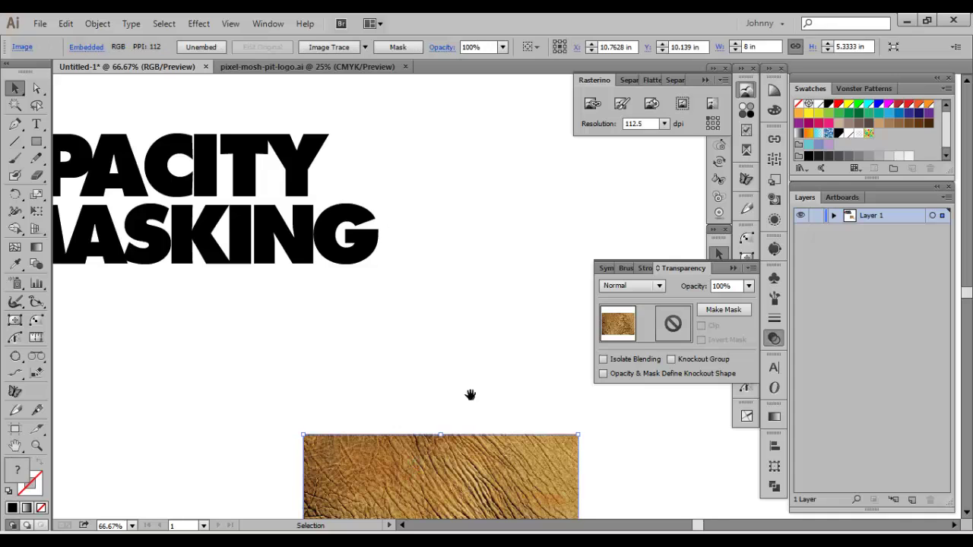
drag(469, 393, 375, 404)
drag(331, 506, 486, 190)
drag(498, 198, 446, 252)
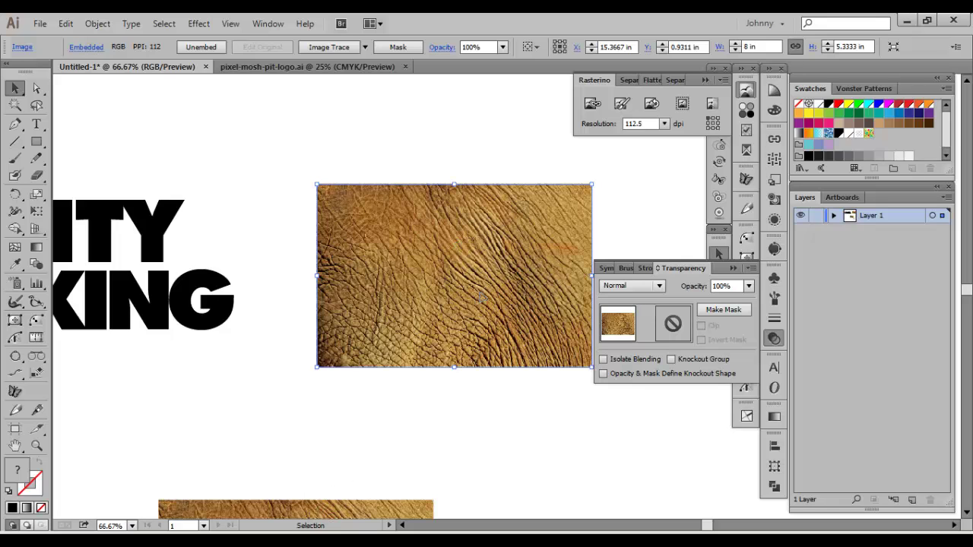
drag(289, 148, 310, 167)
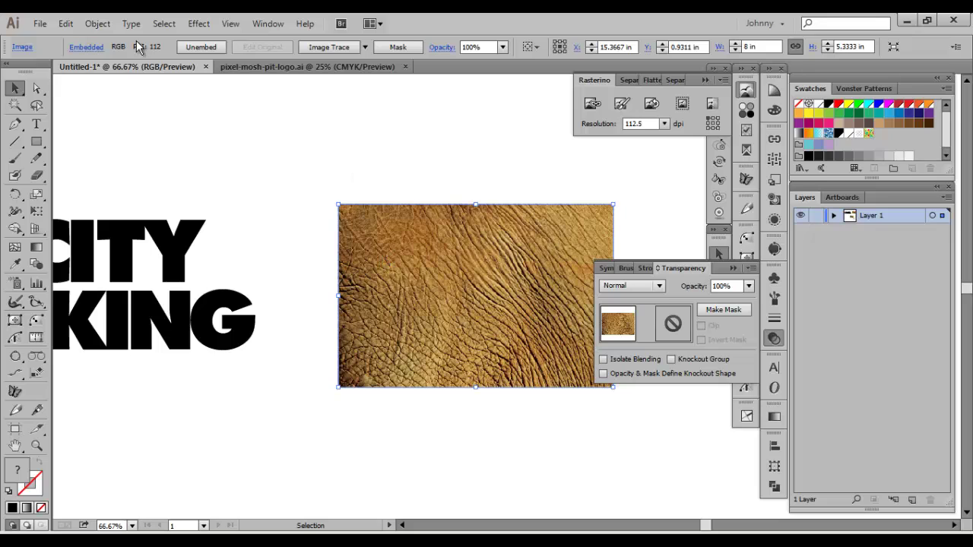
Convert the duplicated leather image to grayscale.
click(65, 24)
mouse_move(139, 234)
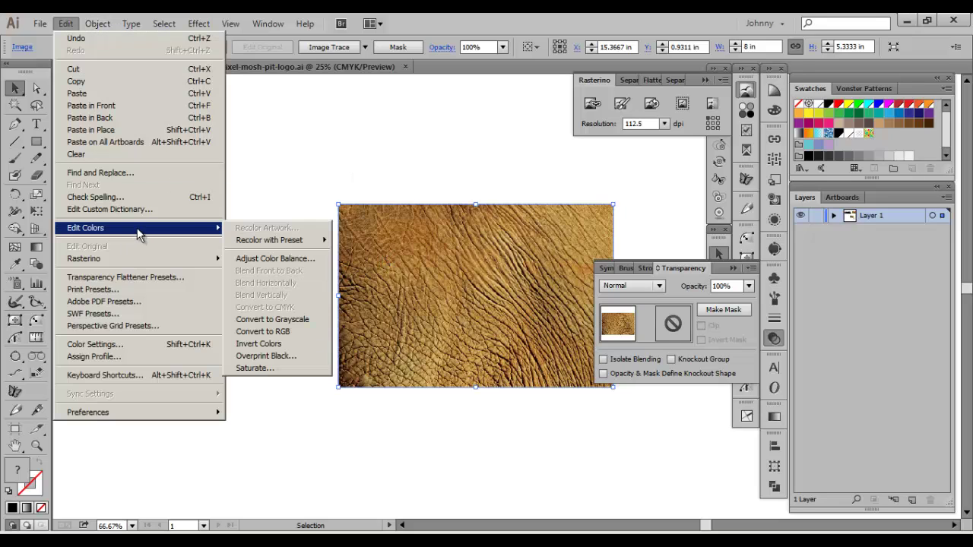
click(263, 321)
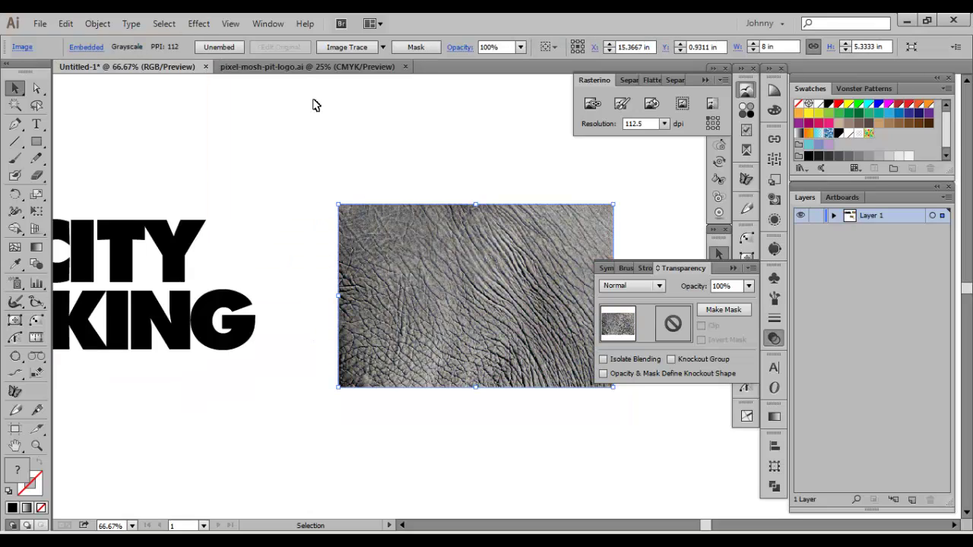
Open the Effect Gallery for the grayscale leather image, preview the Reticulation effect, and choose the Stamp sketch effect.
click(198, 25)
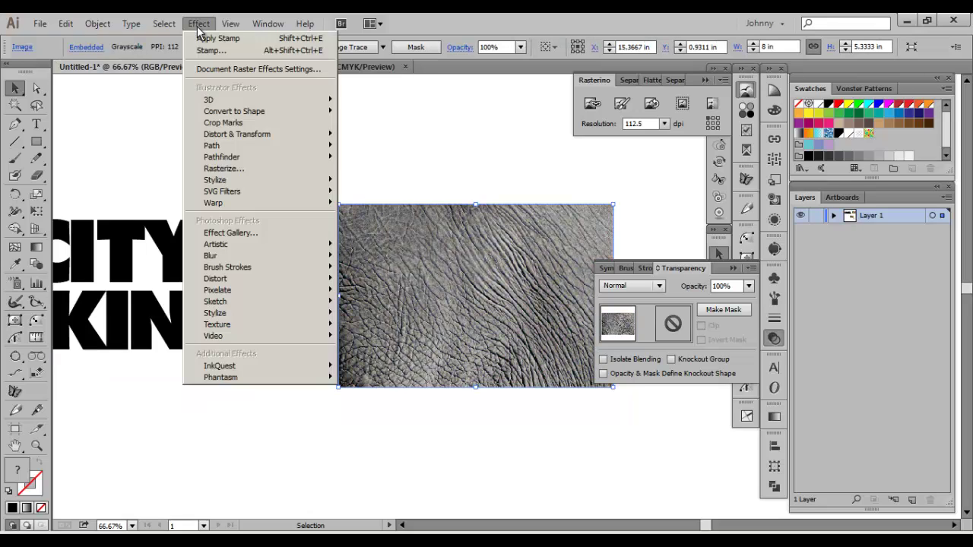
click(221, 235)
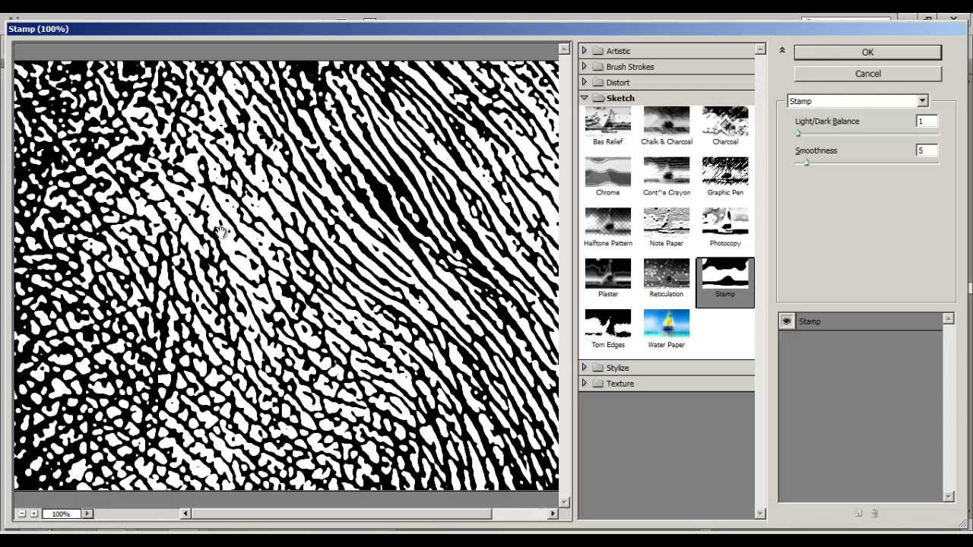
click(21, 513)
click(21, 514)
click(666, 277)
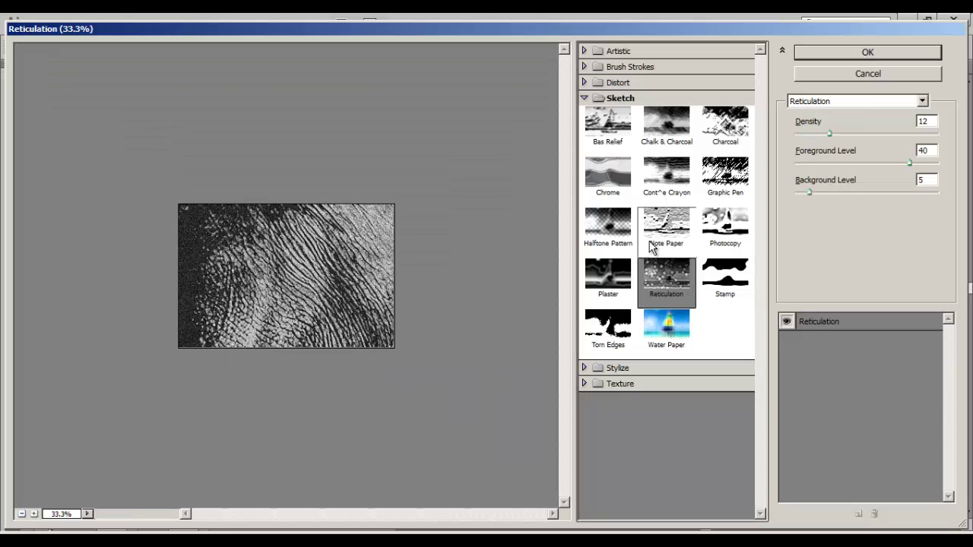
click(719, 281)
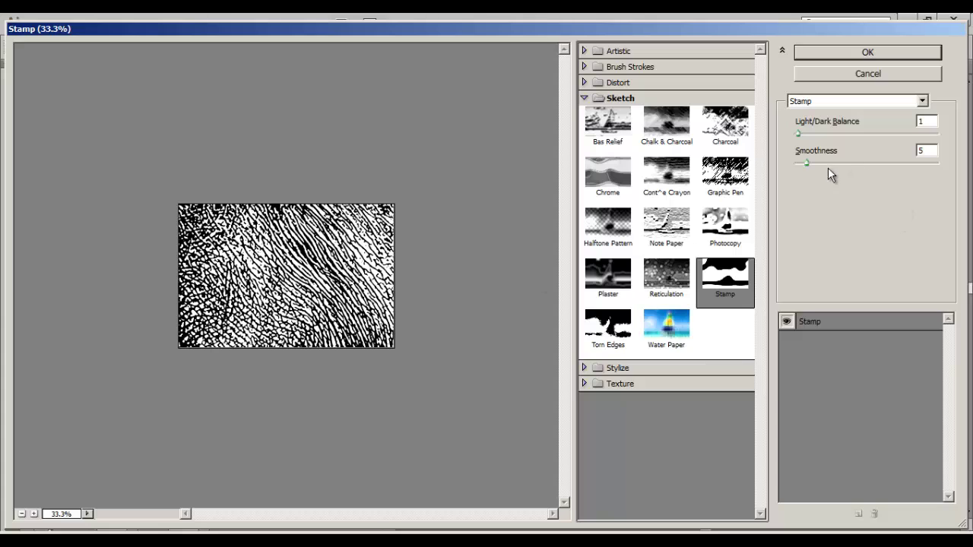
Apply the Stamp effect with Light/Dark Balance 1 and Smoothness 5.
mouse_move(798, 135)
mouse_down()
mouse_move(921, 132)
mouse_move(800, 135)
mouse_up()
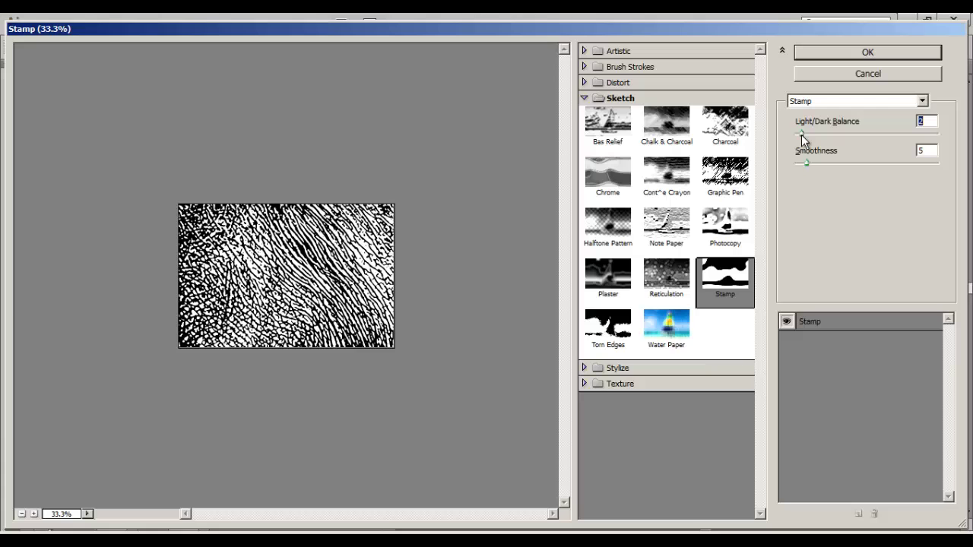
drag(800, 135, 797, 134)
key(ctrl)
ctrl+click(499, 285)
ctrl+click(500, 284)
ctrl+click(500, 284)
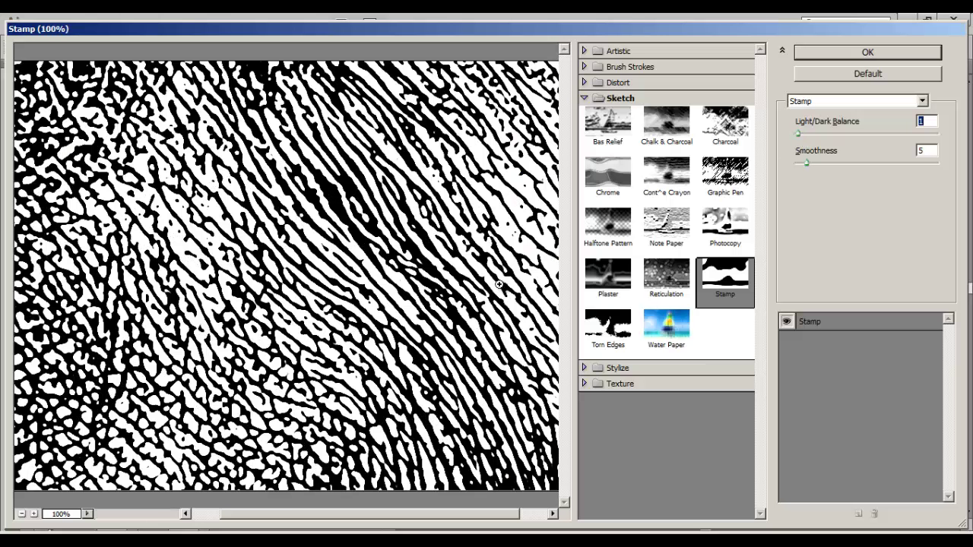
mouse_move(806, 162)
mouse_down()
mouse_move(920, 162)
mouse_move(798, 164)
mouse_move(806, 164)
mouse_up()
key(ctrl+minus)
key(ctrl+minus)
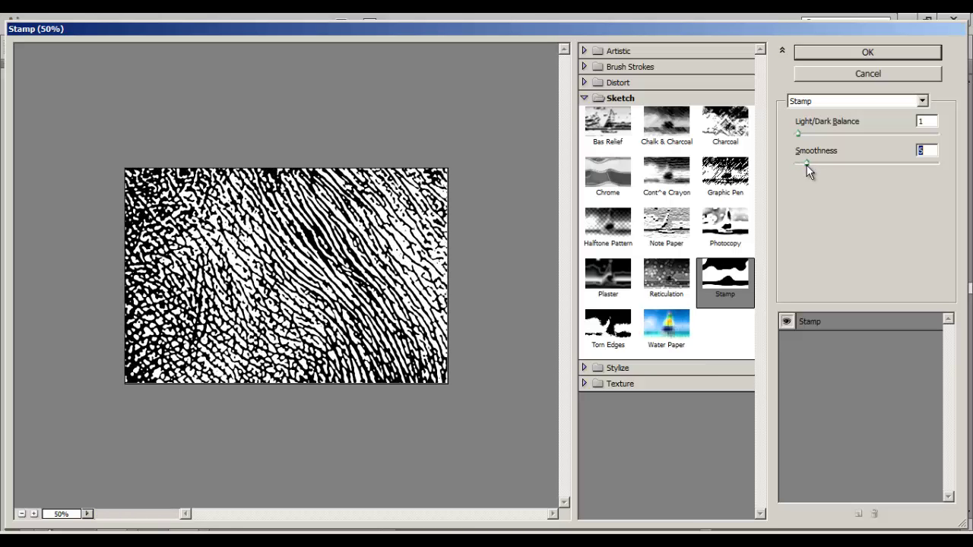
click(867, 53)
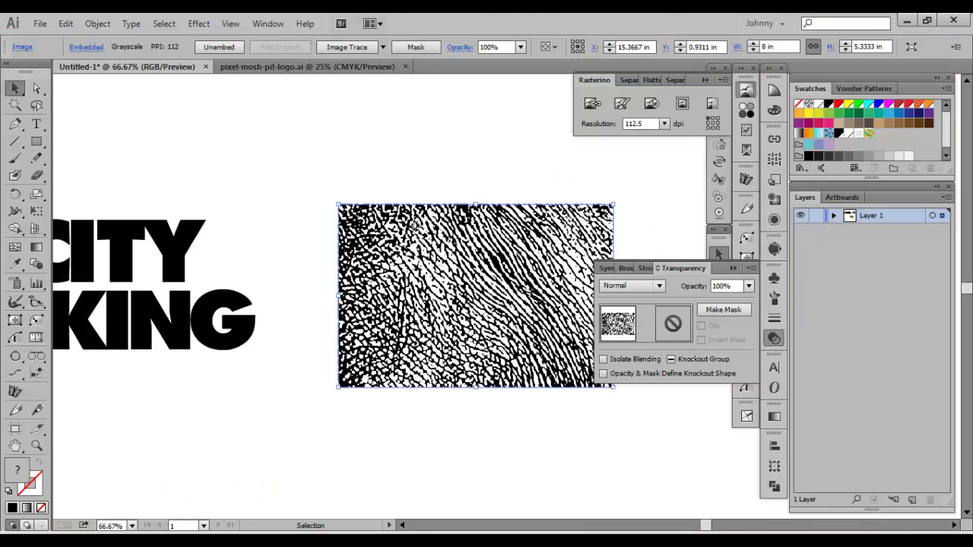
Move the stamped texture closer to the lettering, to about X 13.9 in, Y 1.7 in, and deselect it.
drag(337, 167, 432, 146)
drag(527, 235, 475, 260)
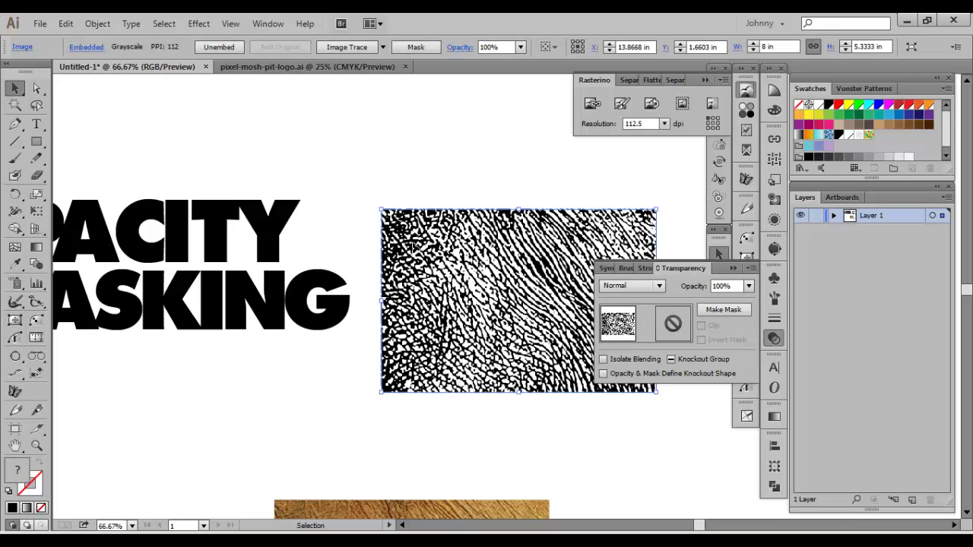
drag(477, 258, 490, 230)
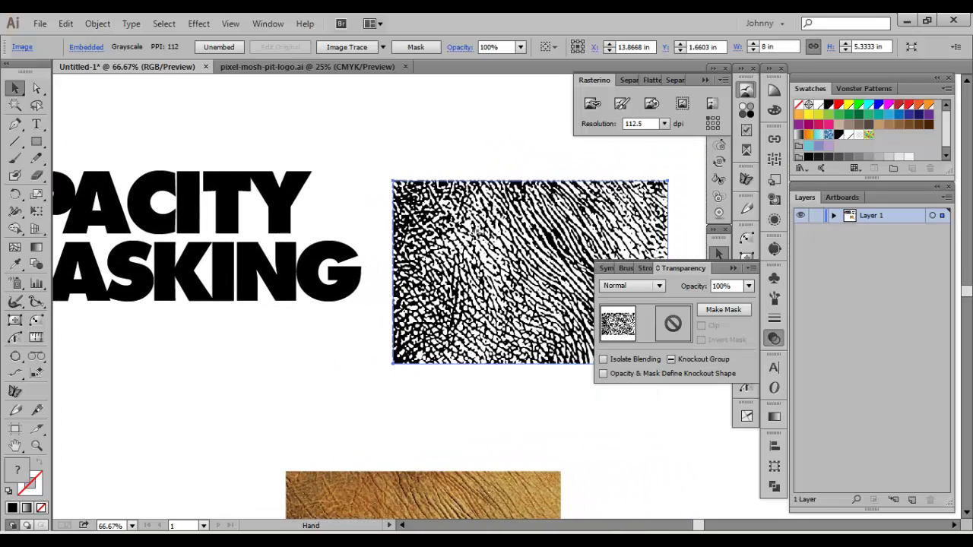
click(98, 24)
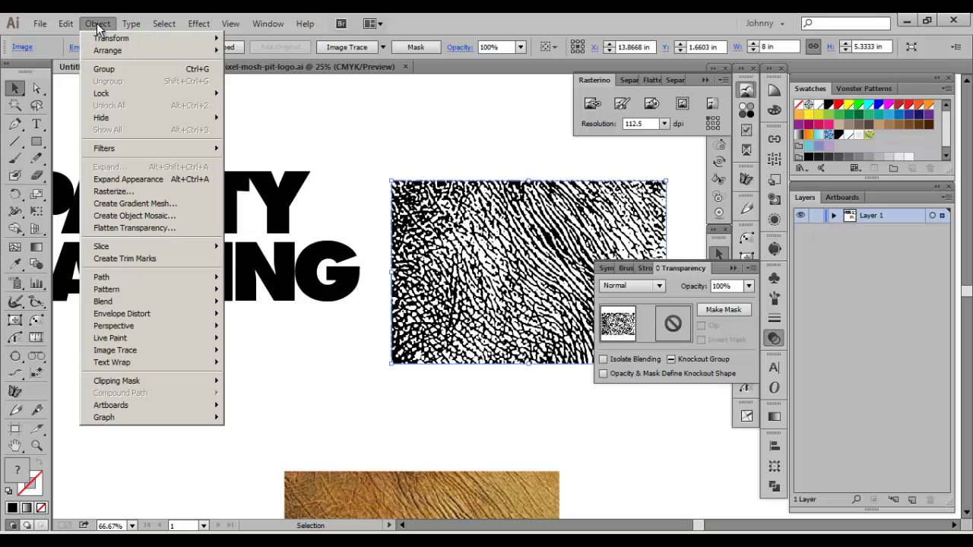
click(380, 130)
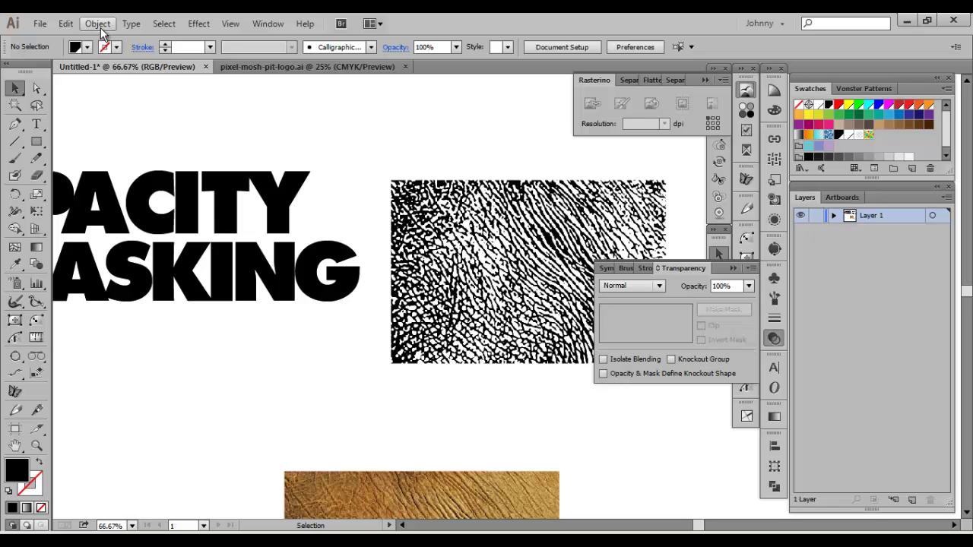
Select the stamped leather texture and invert its colors.
click(73, 25)
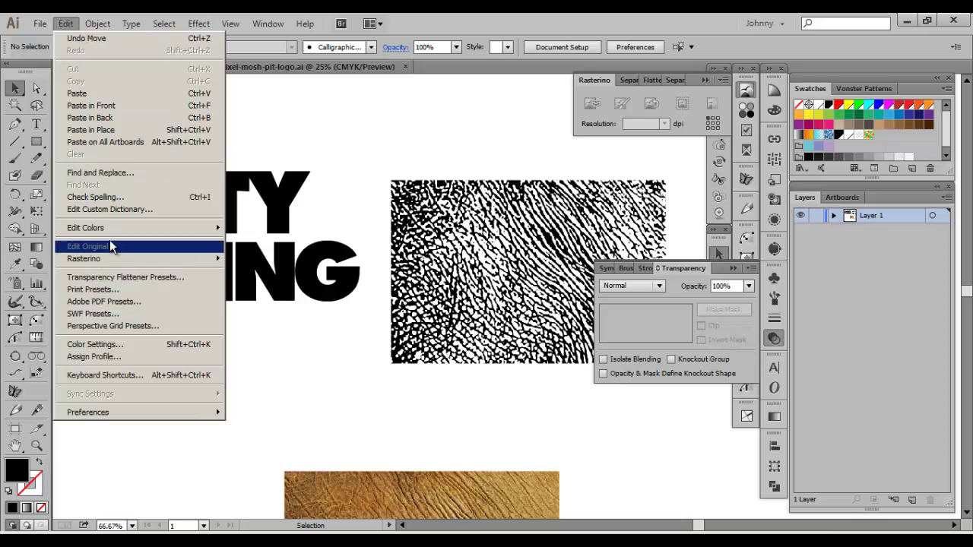
mouse_move(117, 227)
click(456, 251)
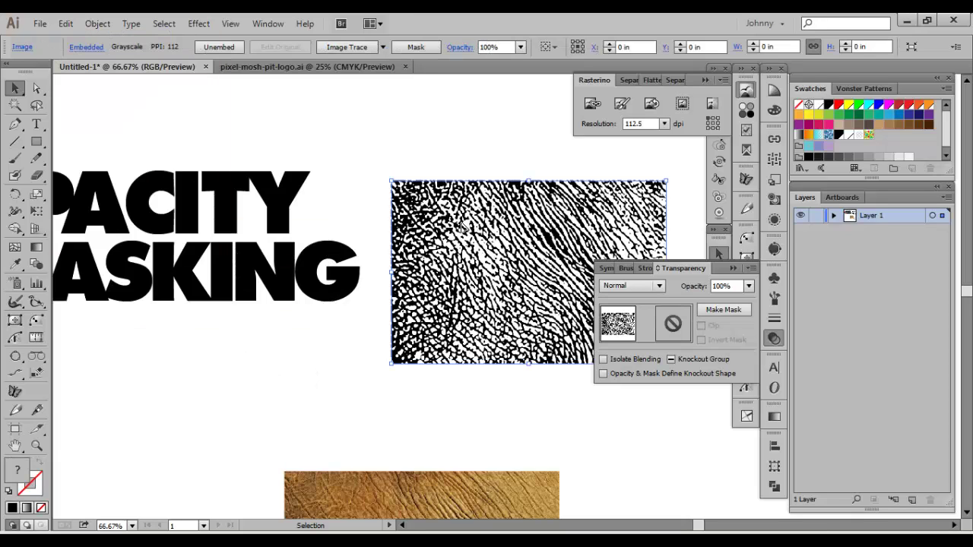
click(67, 25)
mouse_move(100, 235)
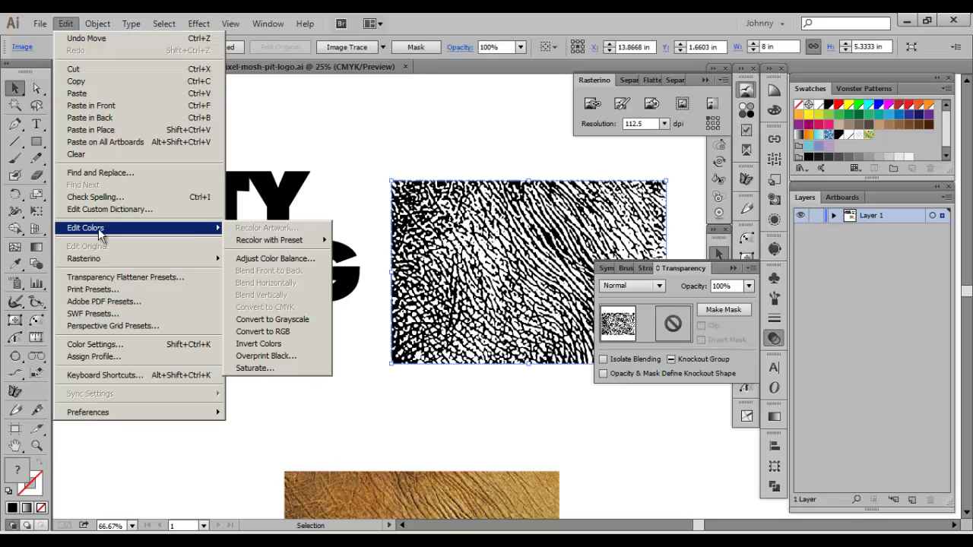
click(282, 344)
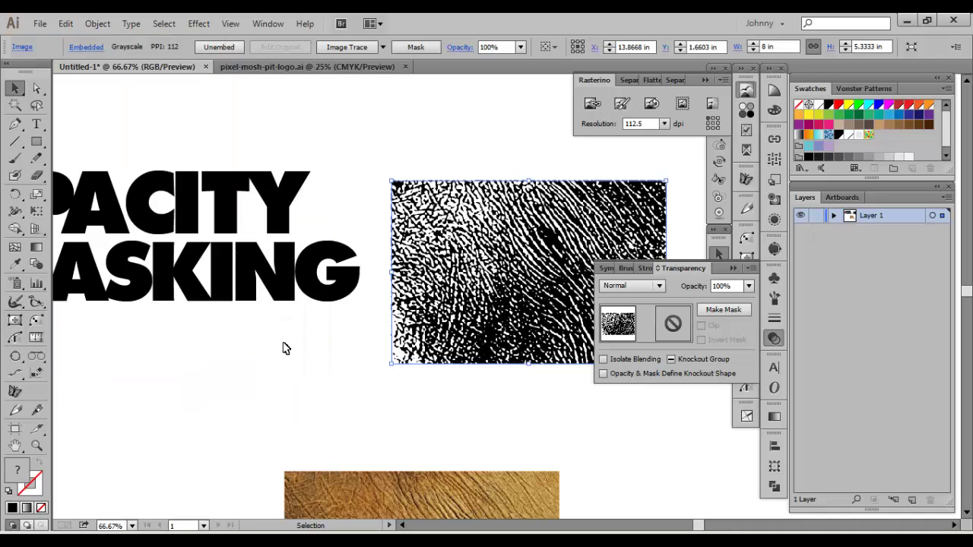
Move the inverted texture directly beneath the MASKING lettering, to about X 2.5 in, Y 5.8 in.
click(351, 395)
drag(554, 208, 320, 304)
drag(320, 304, 319, 308)
drag(293, 349, 373, 352)
drag(444, 357, 373, 381)
drag(459, 262, 374, 272)
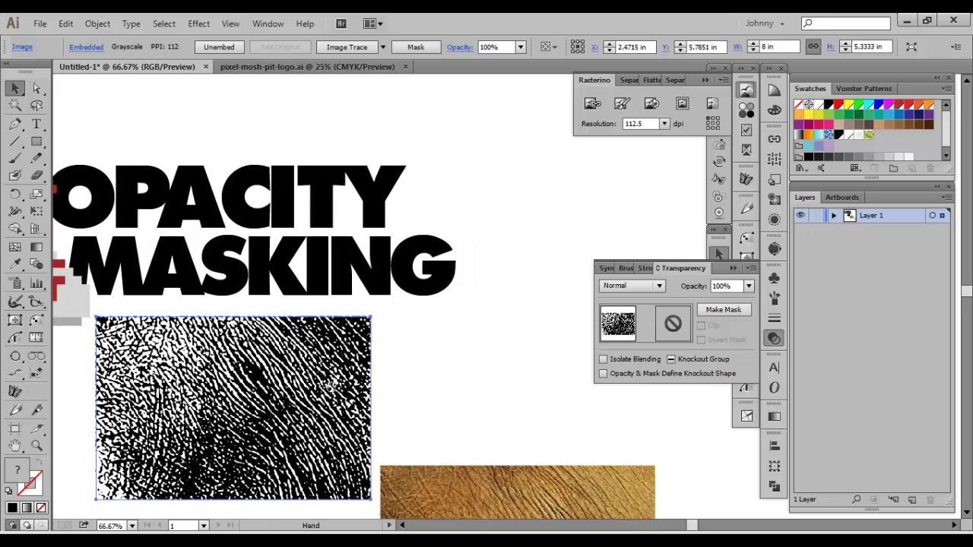
Cut the texture from the artwork, make a clipping opacity mask on the MASKING text, and activate that mask for editing.
key(a)
key(Delete)
key(v)
click(318, 272)
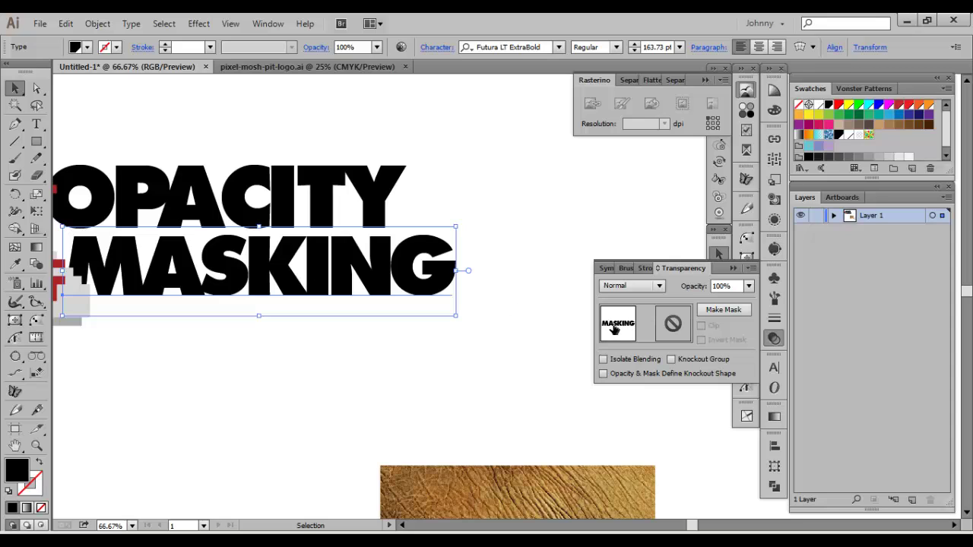
click(723, 310)
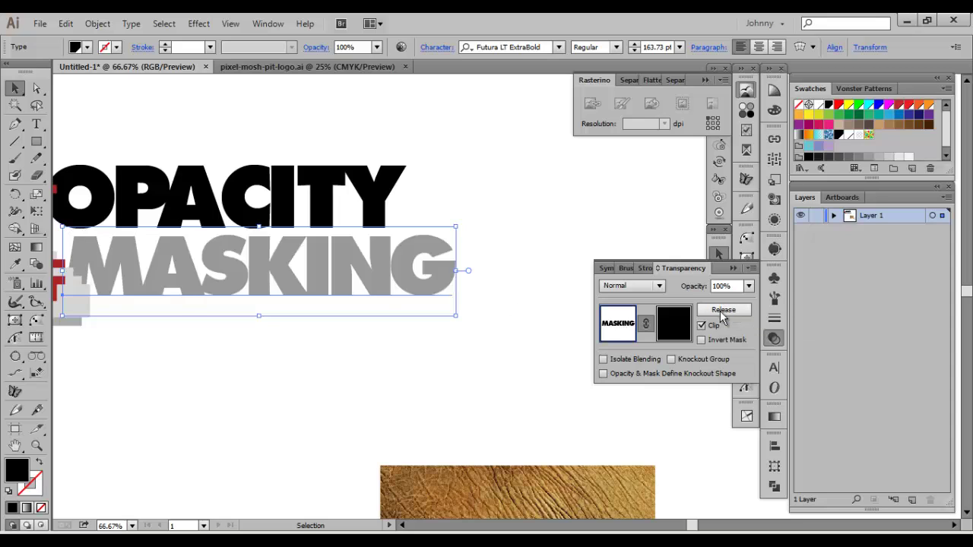
click(674, 324)
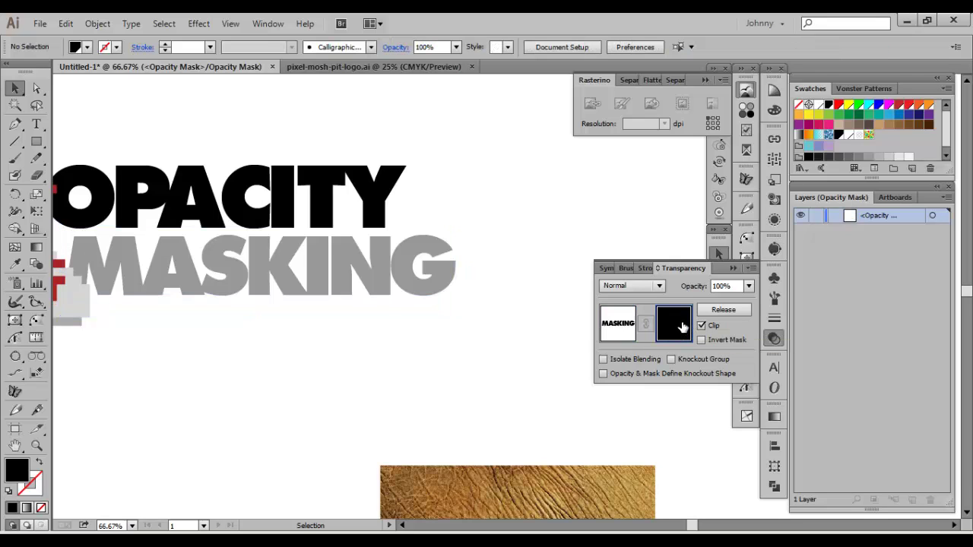
drag(448, 272, 472, 305)
Paste the texture into the mask and enlarge it over MASKING to about 14.2 by 7.5 in.
key(ctrl+v)
drag(555, 229, 550, 246)
drag(525, 292, 581, 298)
drag(554, 268, 235, 287)
drag(322, 420, 535, 422)
drag(293, 235, 303, 201)
drag(504, 263, 498, 300)
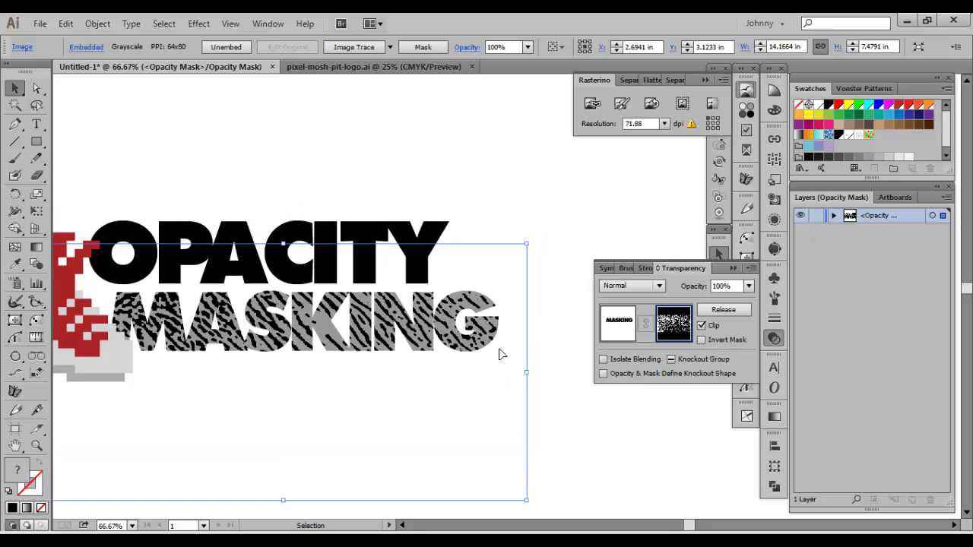
Resize the mask texture to about 9.9 by 6.8 in and place a copy over the end of MASKING, at about X 10.2 in, Y 2.1 in.
drag(500, 354, 499, 313)
drag(525, 461, 379, 439)
drag(340, 392, 562, 393)
drag(543, 373, 447, 369)
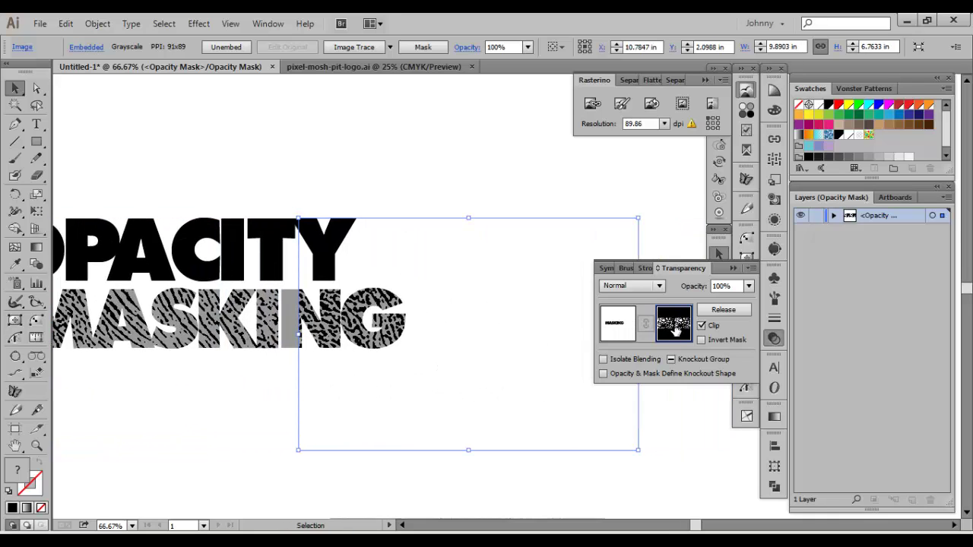
drag(648, 225, 341, 398)
drag(427, 398, 403, 391)
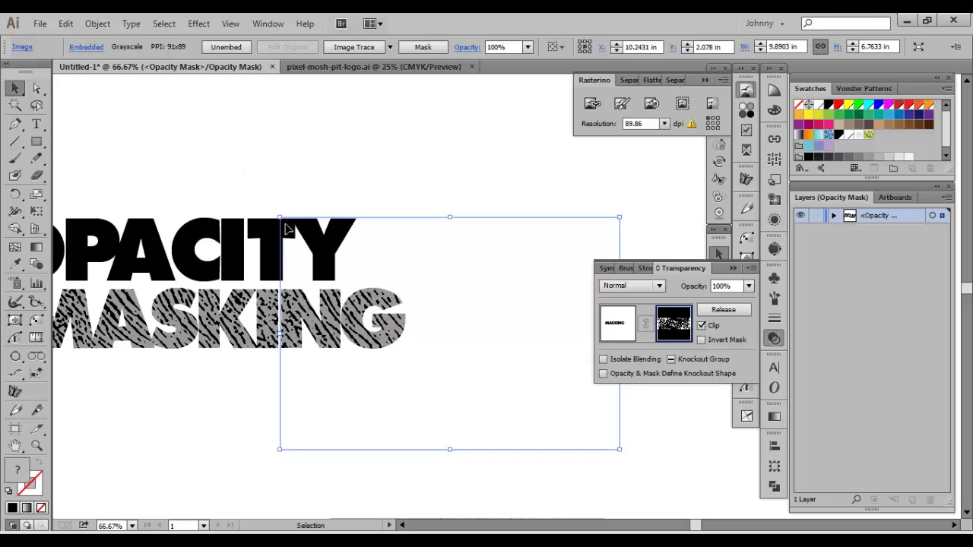
Deselect the texture and leave mask editing to return to the main artwork.
click(348, 177)
drag(315, 190, 497, 196)
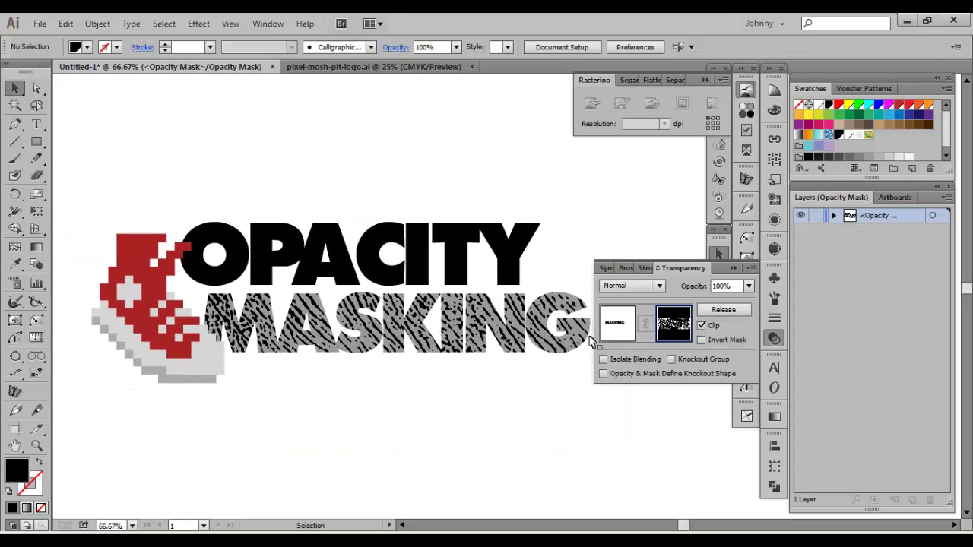
drag(329, 199, 362, 180)
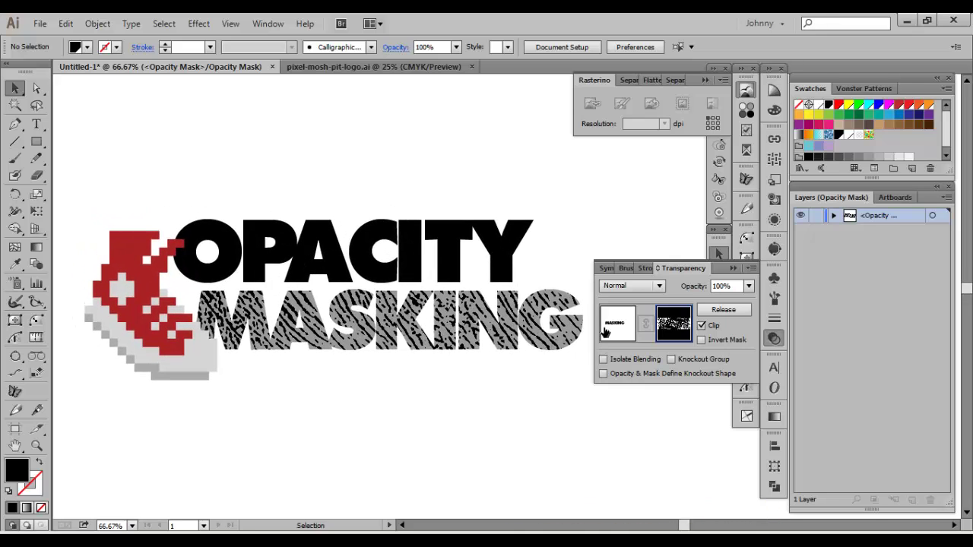
click(614, 324)
drag(437, 158, 407, 156)
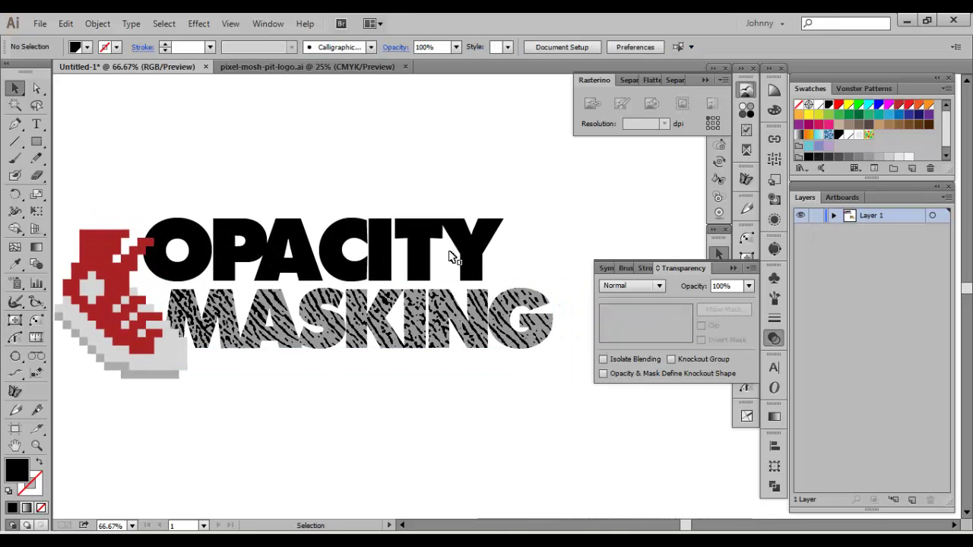
Select the textured MASKING text to examine its artwork and opacity mask together.
click(397, 323)
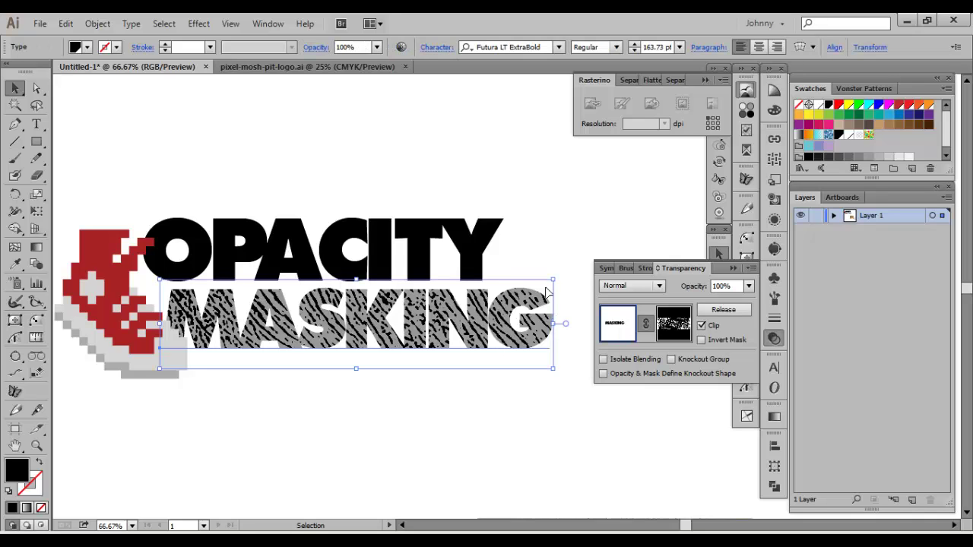
click(383, 163)
key(space)
drag(391, 161, 367, 159)
drag(320, 189, 345, 204)
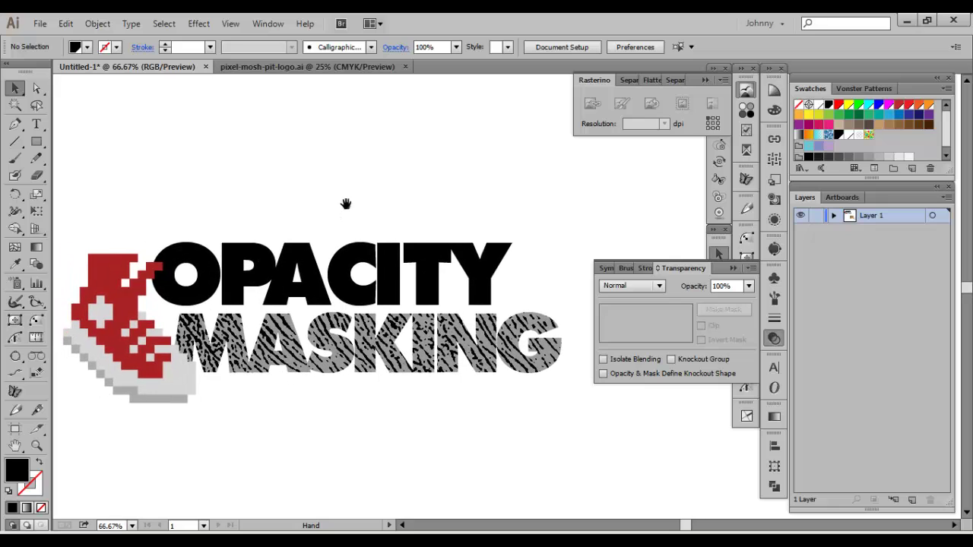
click(458, 363)
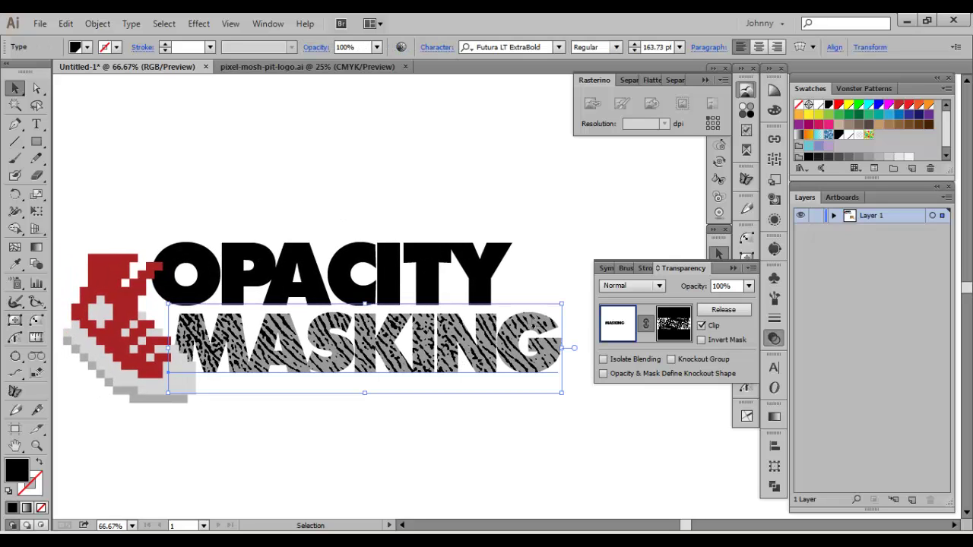
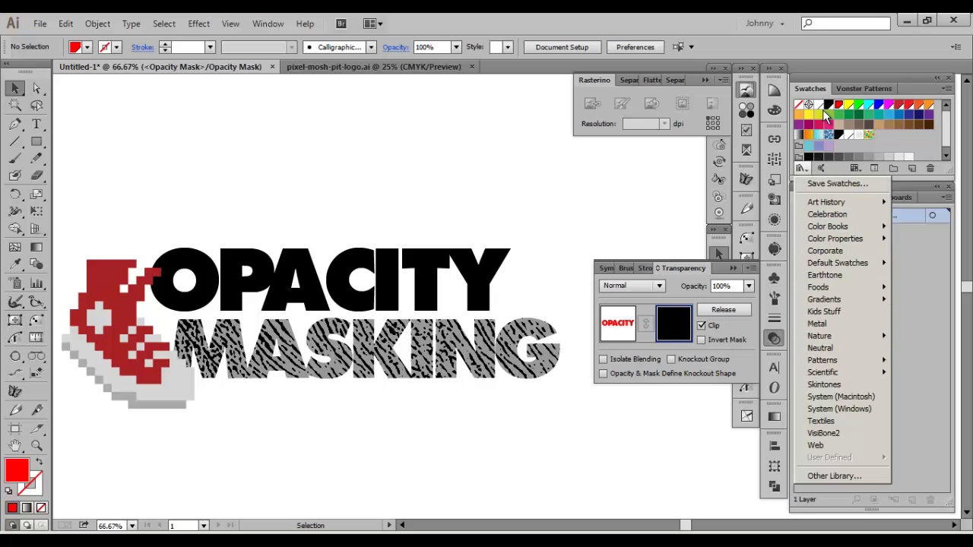
Open the decorative Vonster Patterns swatch library and return to the document's swatches.
mouse_move(828, 364)
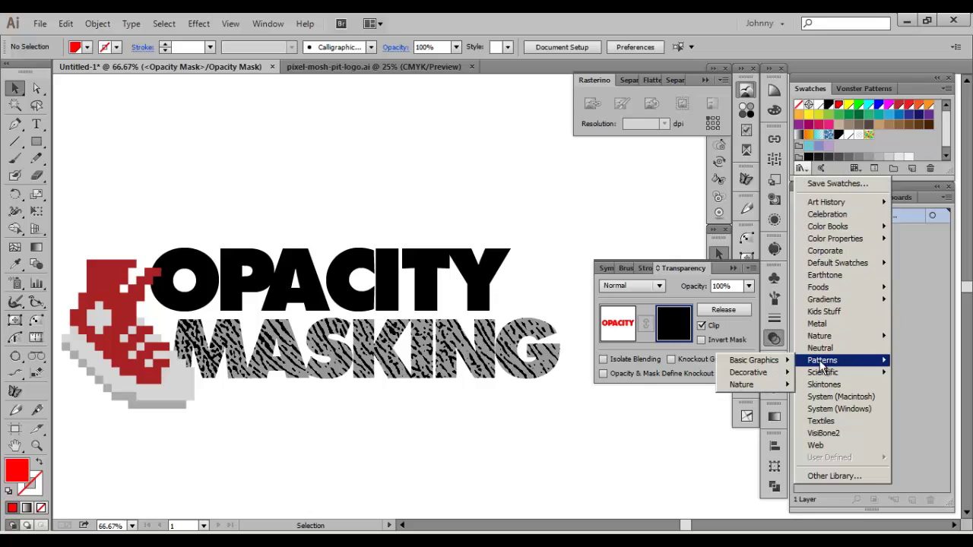
mouse_move(757, 377)
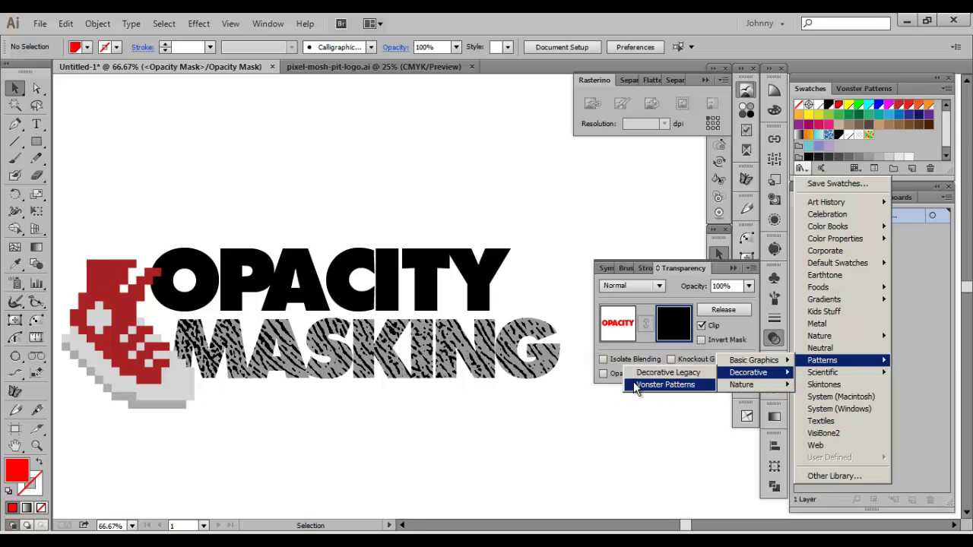
click(680, 385)
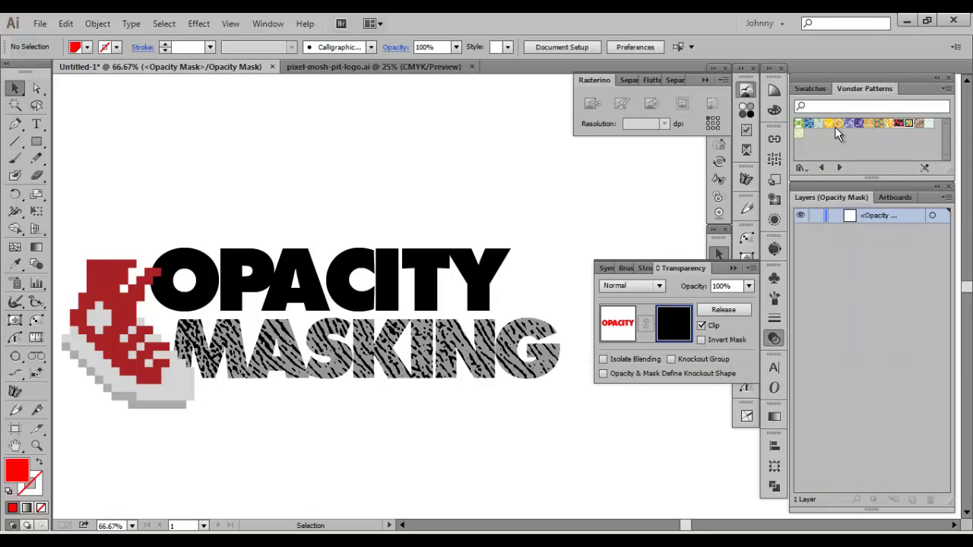
click(810, 89)
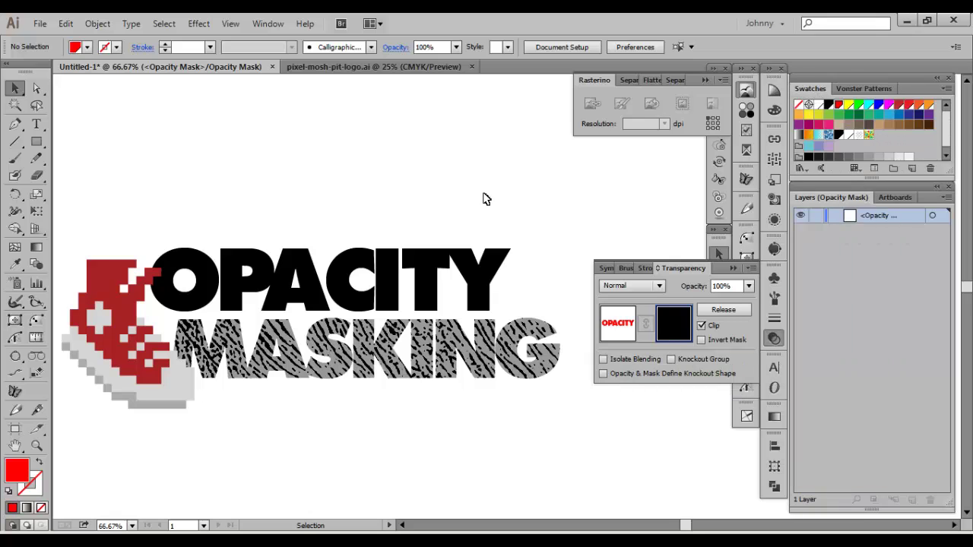
Draw a rectangle covering the word OPACITY inside its mask and fill it with the multicolored pattern swatch.
click(36, 142)
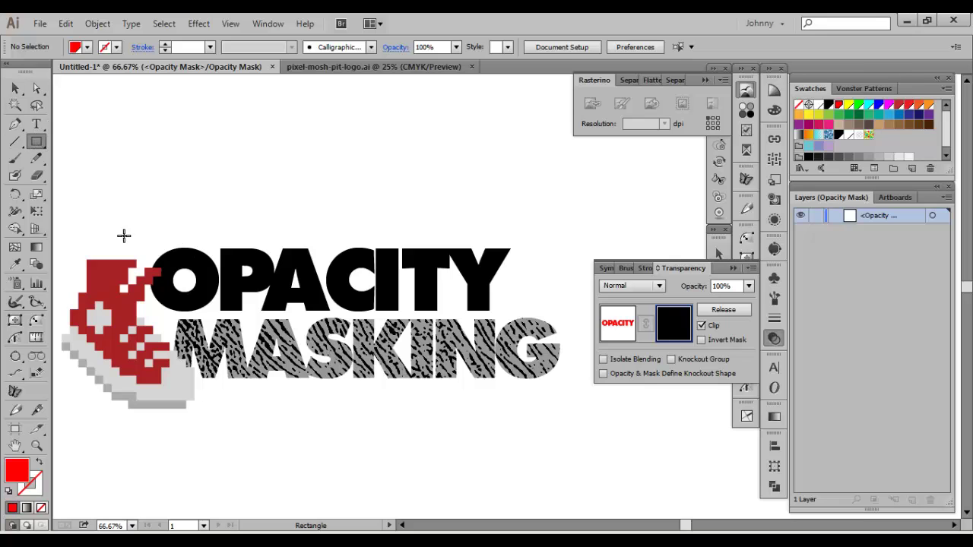
drag(124, 236, 541, 312)
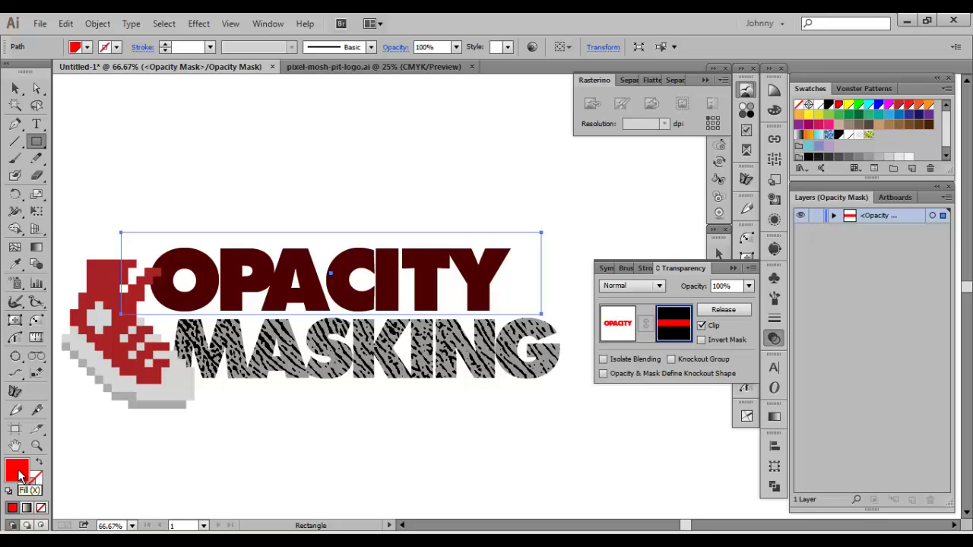
click(869, 136)
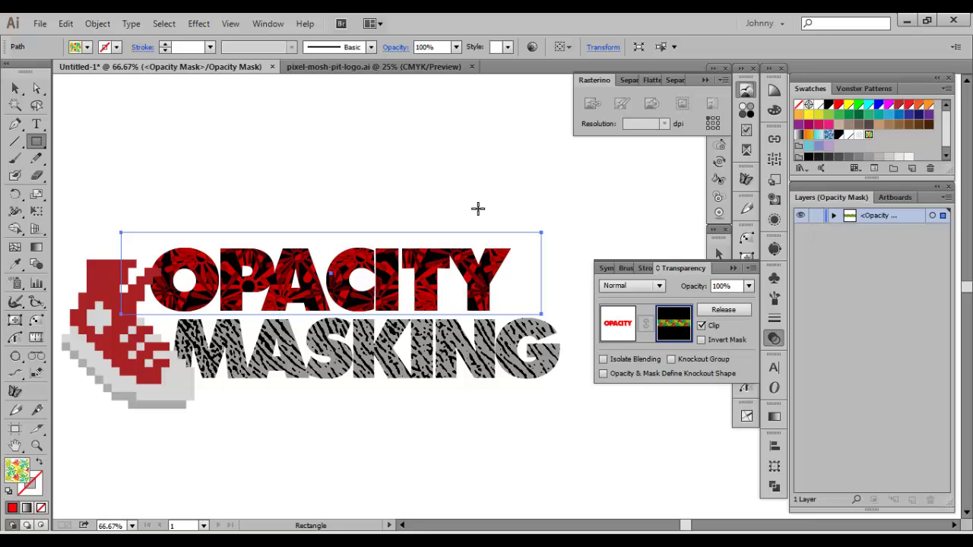
Try the Plume1 pattern on the mask rectangle, and settle on the neighboring gold scroll pattern from Vonster Patterns as its fill.
click(16, 88)
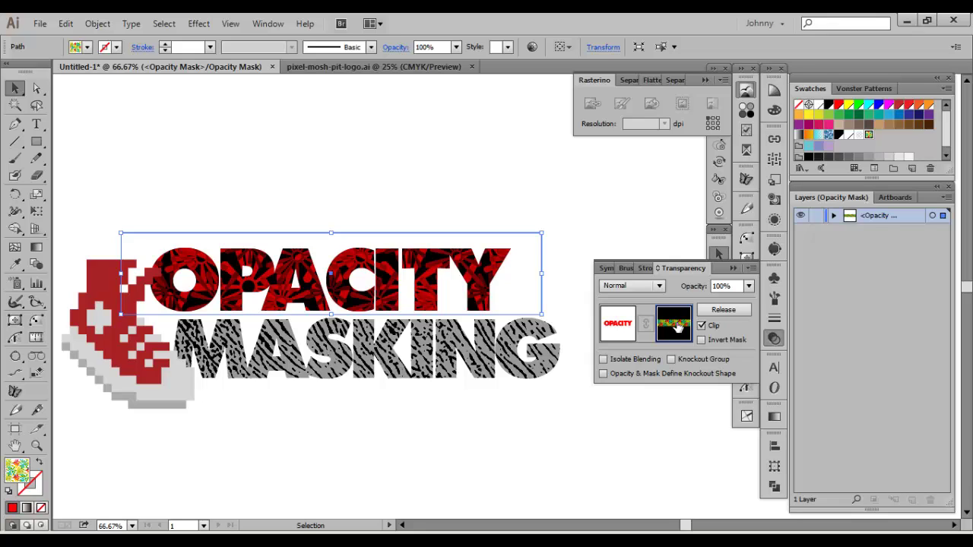
click(859, 90)
click(845, 125)
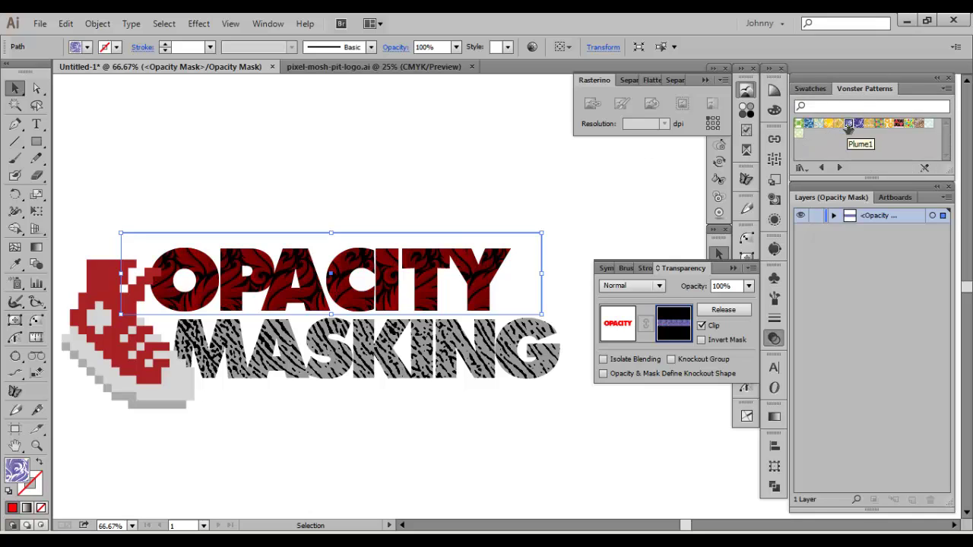
click(839, 124)
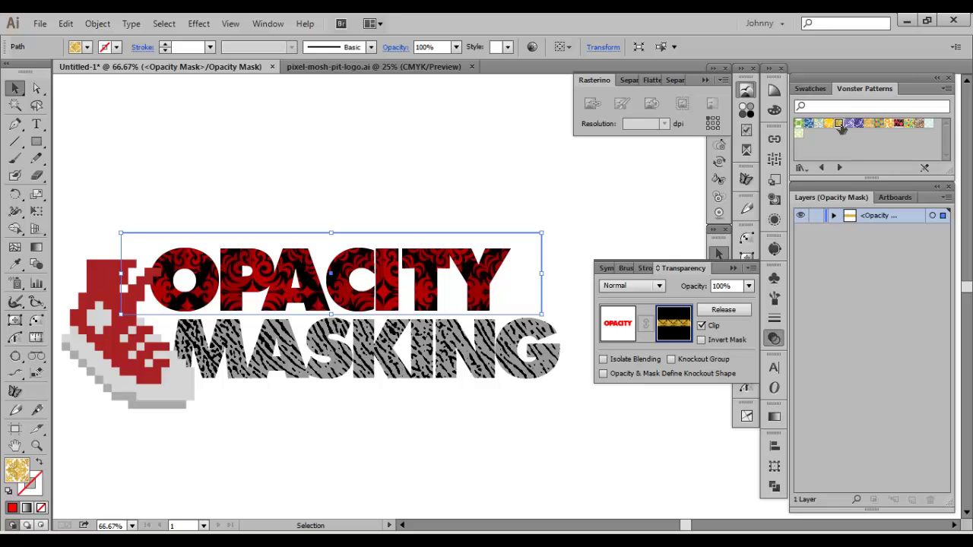
Deselect the patterned rectangle and return from OPACITY's mask to the main artwork.
click(406, 181)
drag(288, 193, 360, 197)
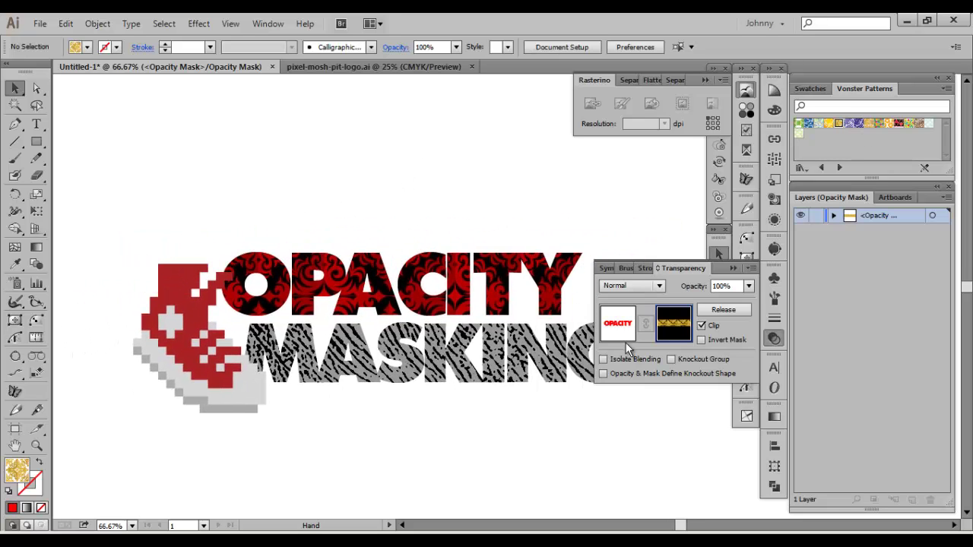
click(624, 339)
click(480, 200)
scroll(479, 200, down, 1)
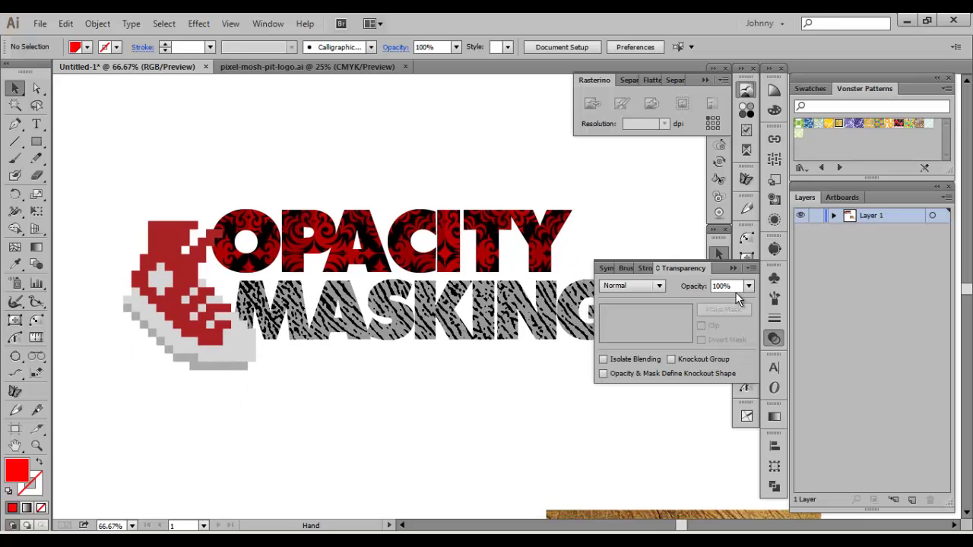
click(775, 338)
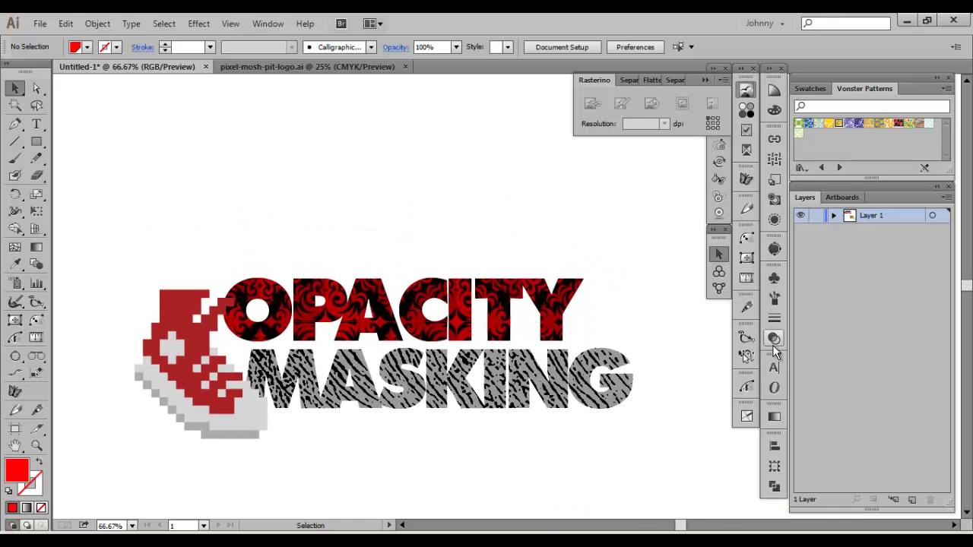
click(774, 341)
Try moving the pattern-masked red OPACITY text off the black lettering, and undo the moves.
drag(499, 324, 507, 216)
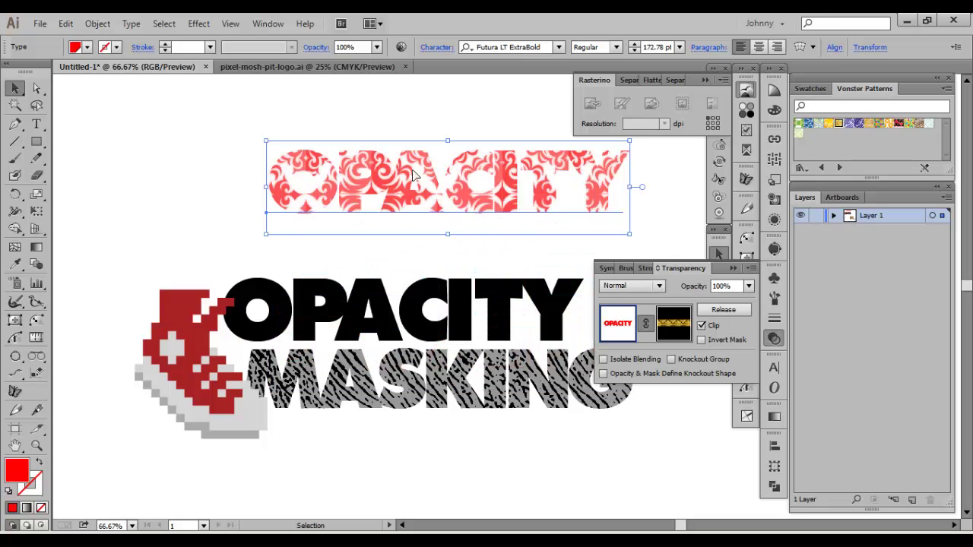
key(ctrl+z)
key(ctrl+z)
key(ctrl+z)
key(ctrl+z)
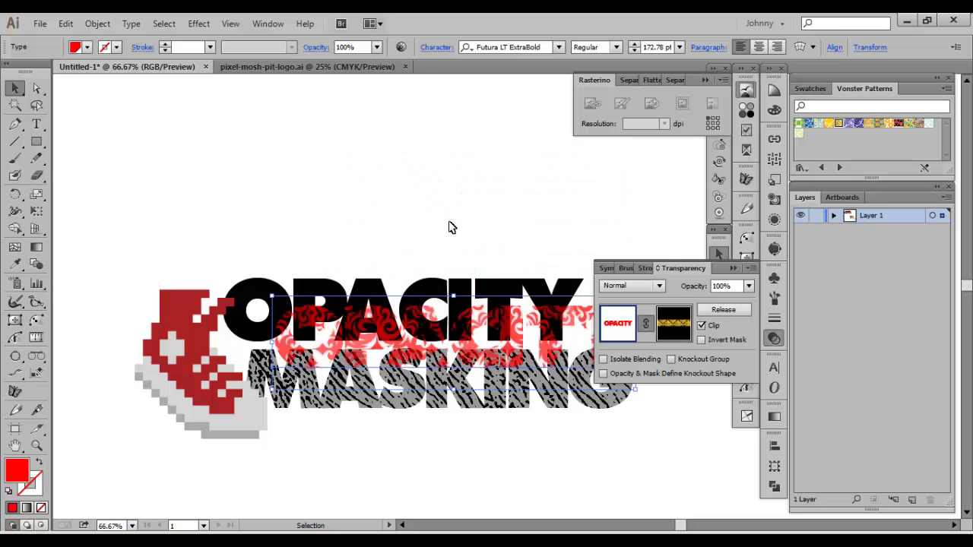
key(ctrl+z)
key(ctrl+z)
key(ctrl+z)
key(ctrl+z)
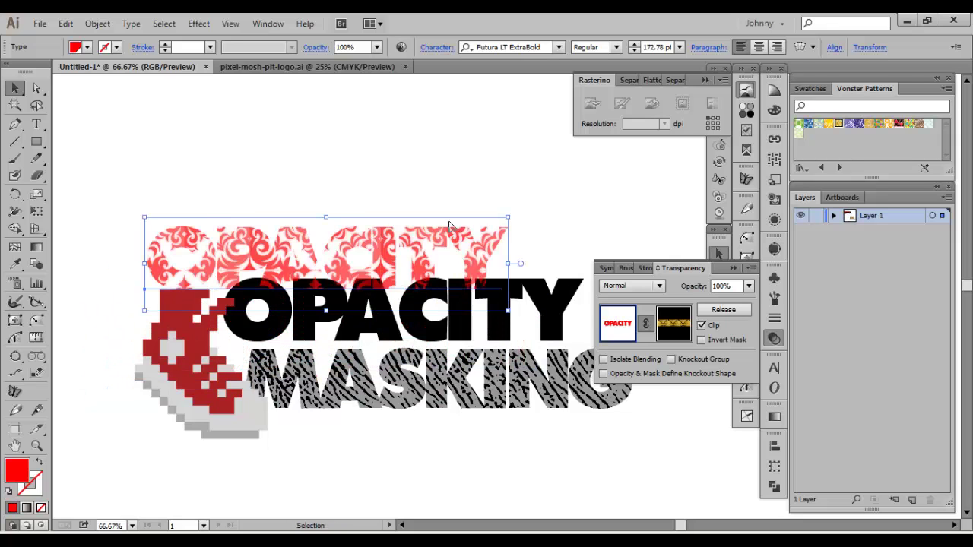
key(ctrl+z)
key(ctrl+z)
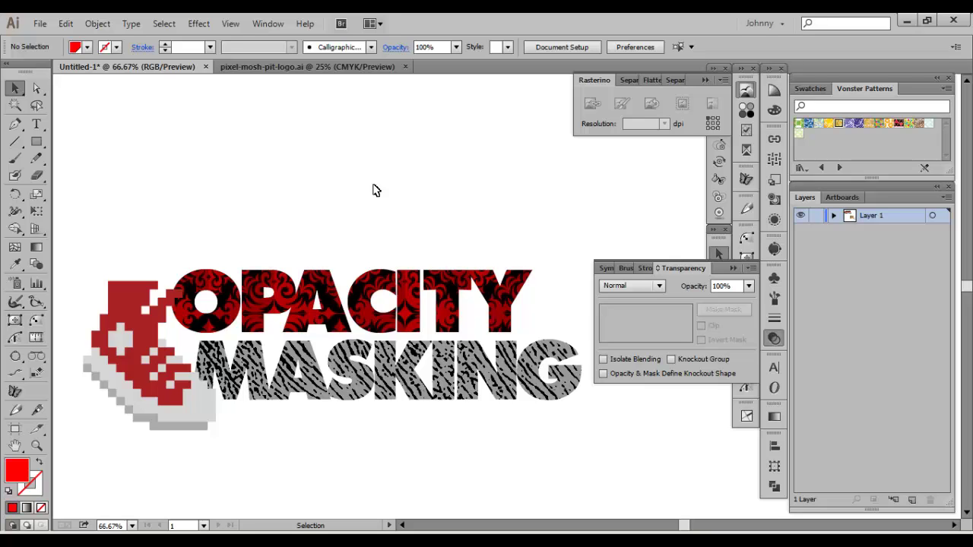
Undo the recent moves of the pattern-masked red OPACITY text to bring it back above the black lettering.
drag(409, 246, 402, 167)
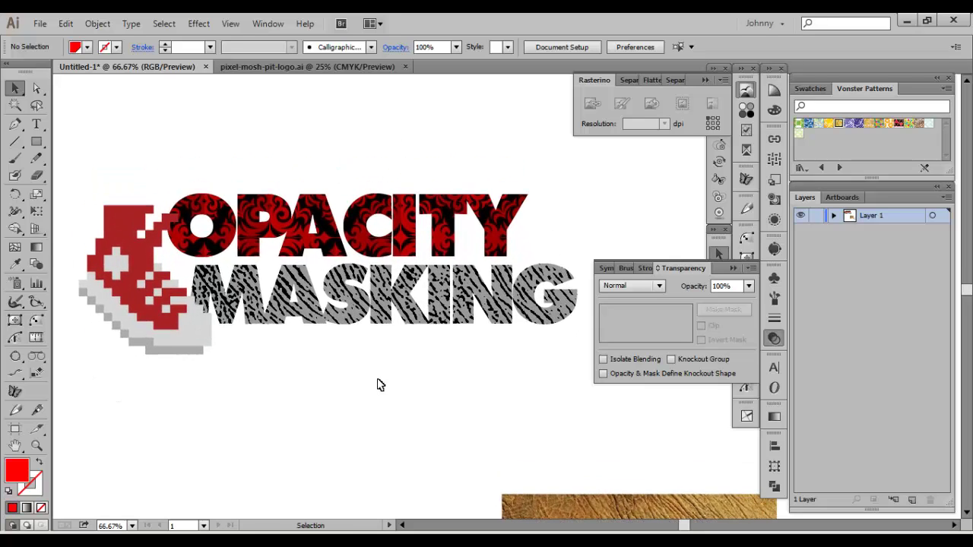
key(ctrl+z)
key(ctrl+z)
key(ctrl+z)
key(ctrl+z)
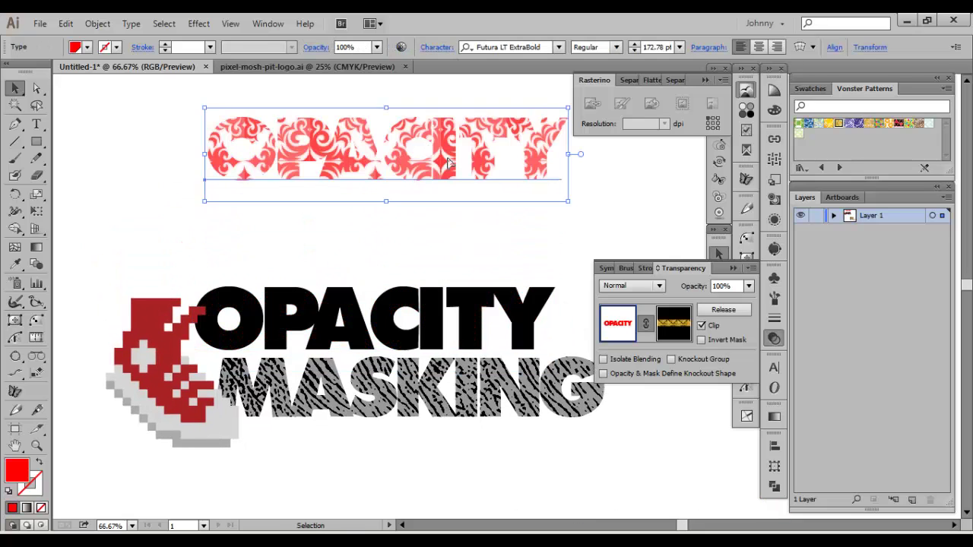
Make an opacity mask on the black OPACITY text and open that mask for editing.
click(425, 329)
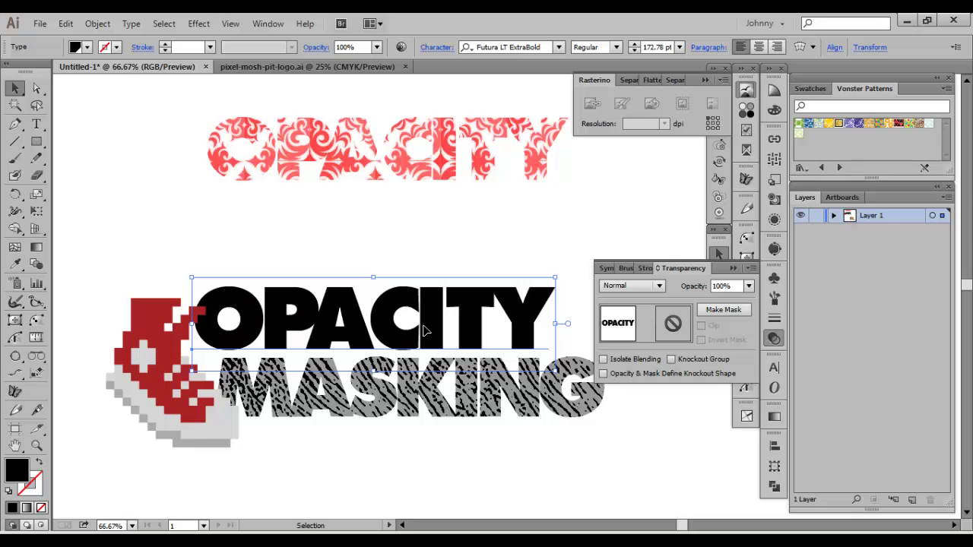
key(a)
click(714, 311)
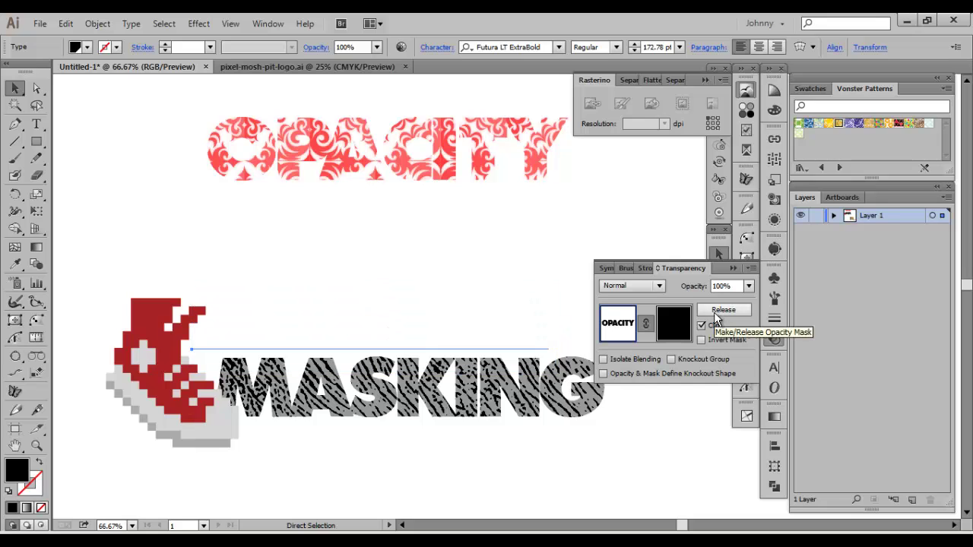
click(675, 328)
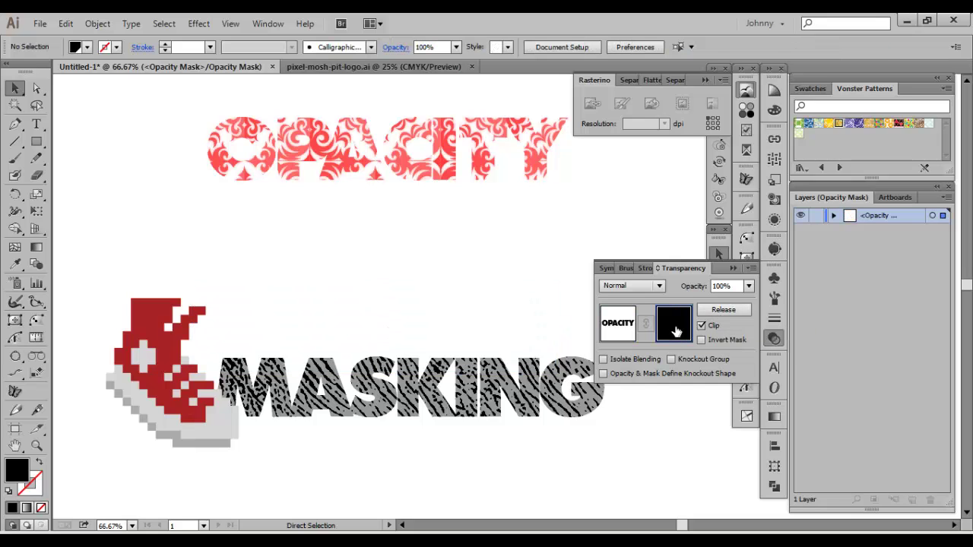
Paste the copied OPACITY text in place inside the mask, fill it with white, and deselect it.
key(ctrl+f)
click(816, 92)
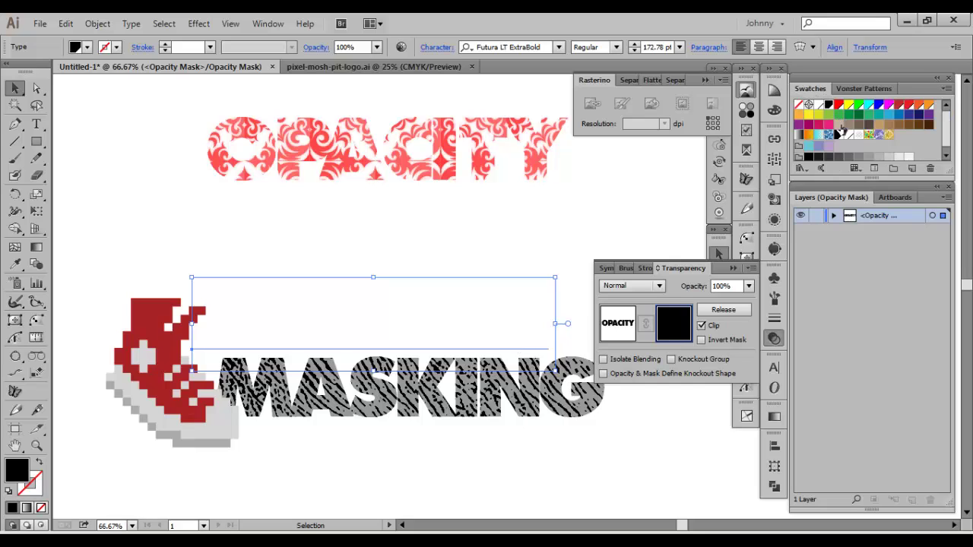
click(850, 135)
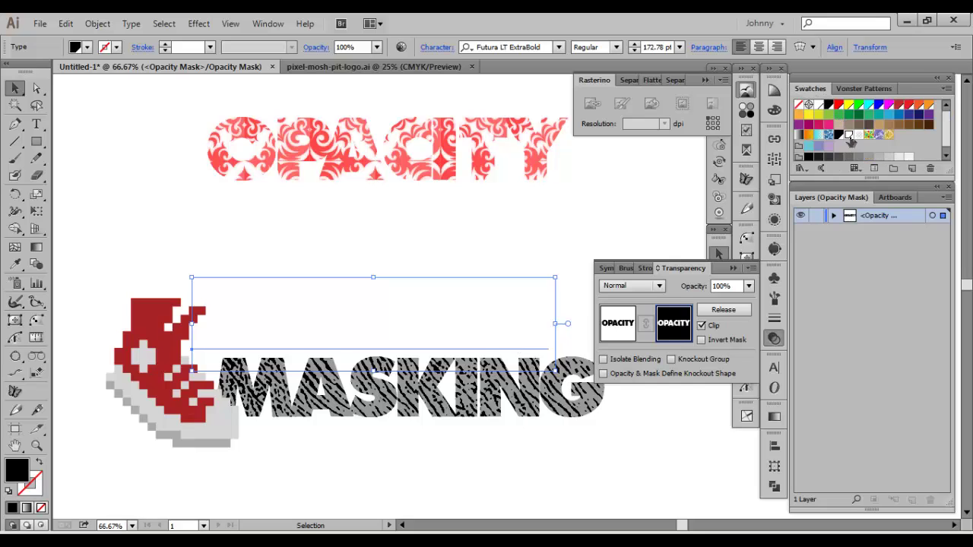
click(456, 228)
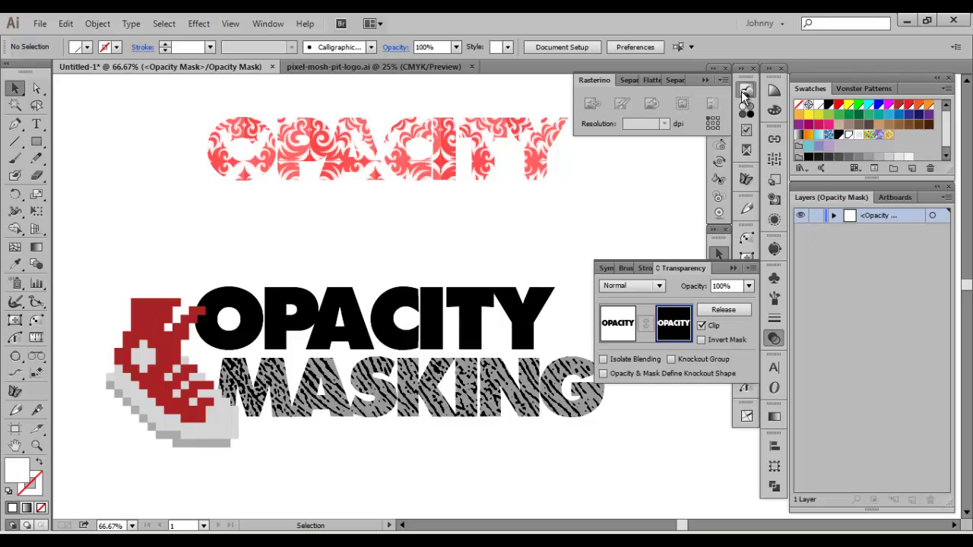
Spray the Plastisol 5 texture symbol across the word OPACITY inside its mask with the Symbol Sprayer.
click(718, 93)
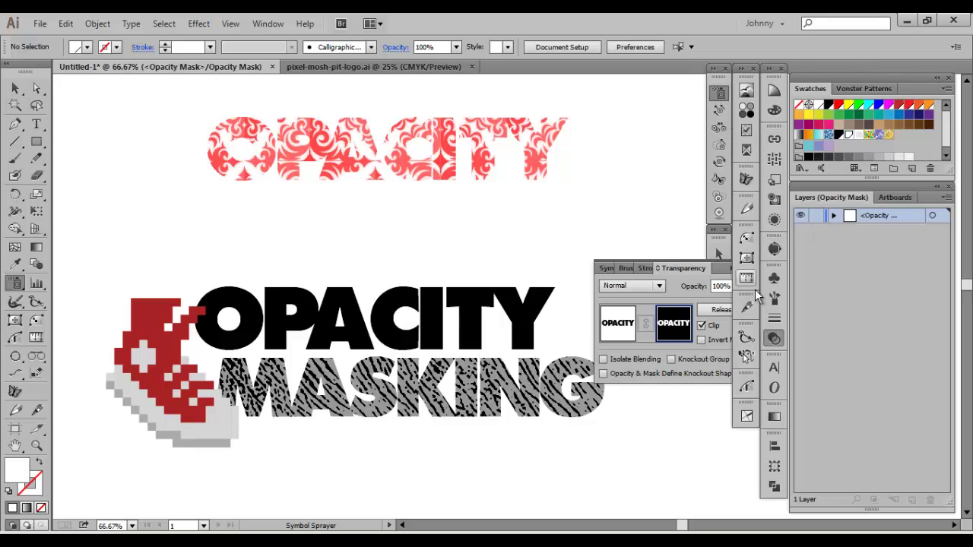
click(774, 338)
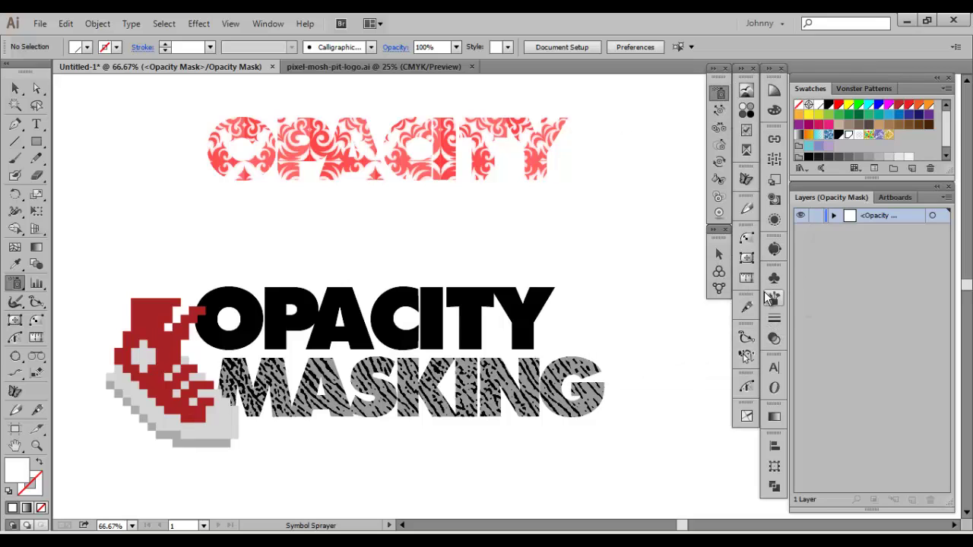
click(775, 278)
drag(752, 354, 752, 499)
scroll(741, 315, down, 3)
scroll(740, 314, up, 2)
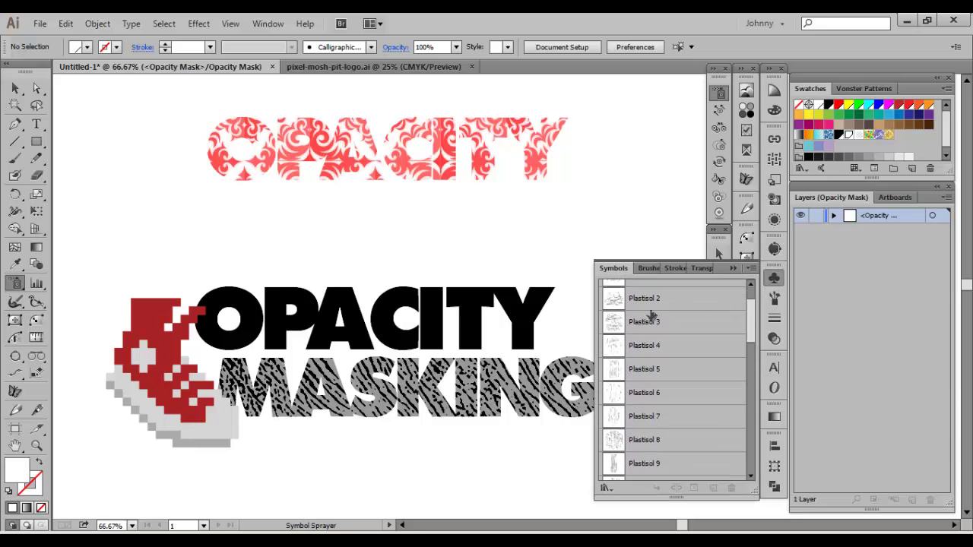
click(615, 370)
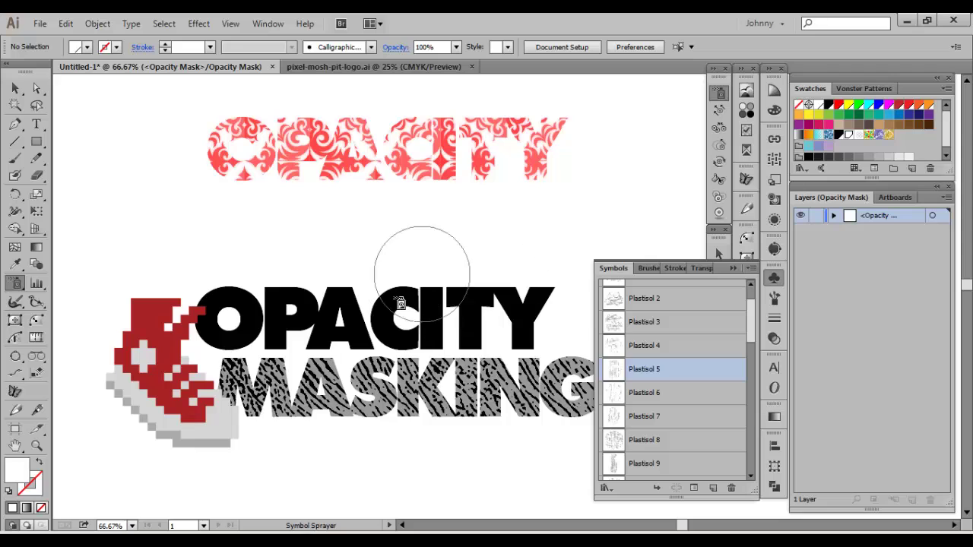
mouse_move(341, 331)
mouse_down()
mouse_move(479, 330)
mouse_move(525, 232)
mouse_up()
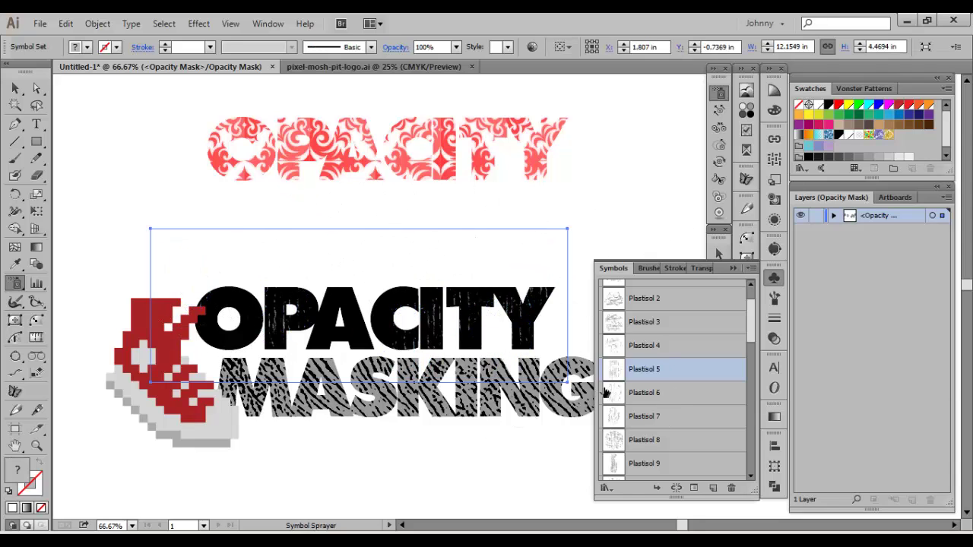
Stain the sprayed Plastisol 5 symbols black with the Symbol Stainer, and deselect the symbol set.
click(722, 178)
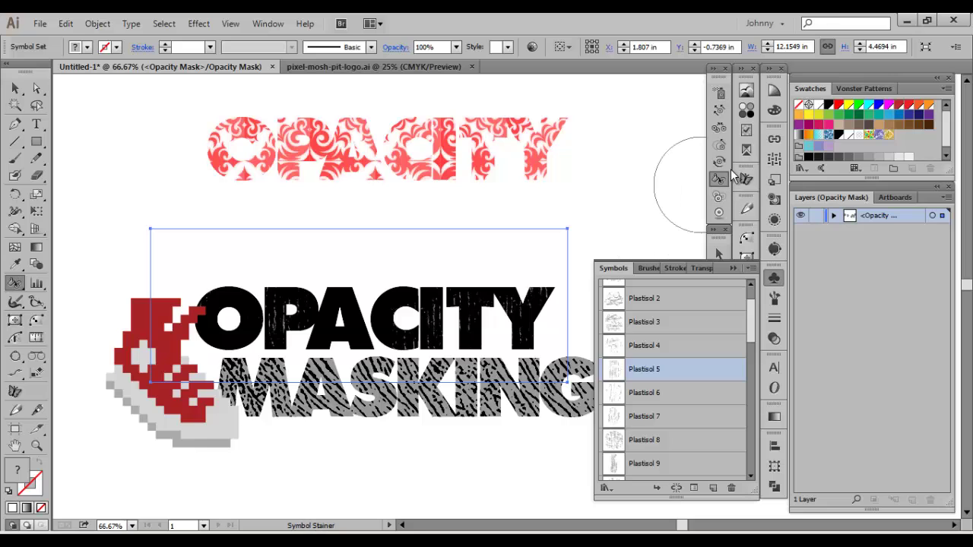
click(837, 134)
click(845, 135)
click(837, 133)
mouse_move(496, 333)
mouse_down()
mouse_move(323, 325)
mouse_move(235, 248)
mouse_move(336, 269)
mouse_up()
key(ctrl+shift+a)
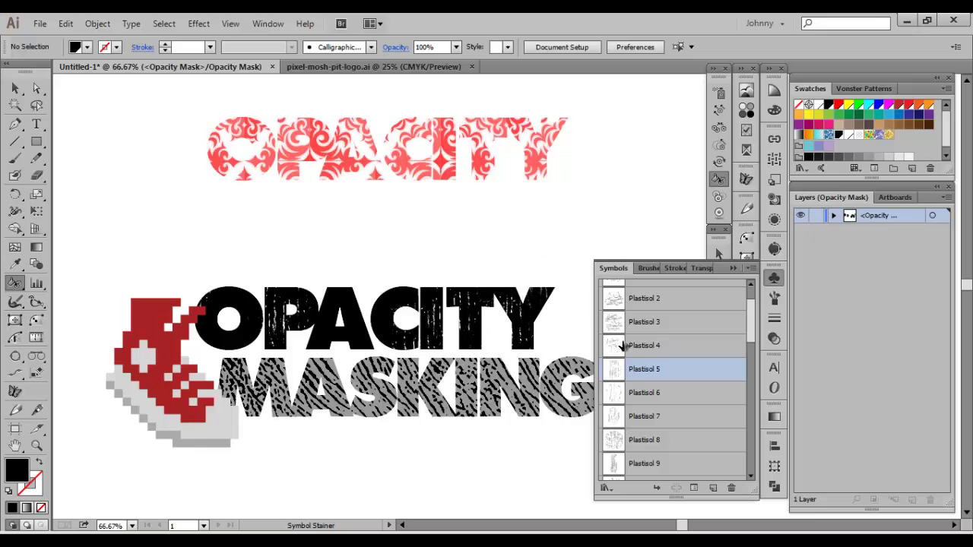
Spray the Plastisol Cracks 2 symbol across the whole word OPACITY in the mask as a second texture.
drag(750, 332, 745, 351)
click(606, 410)
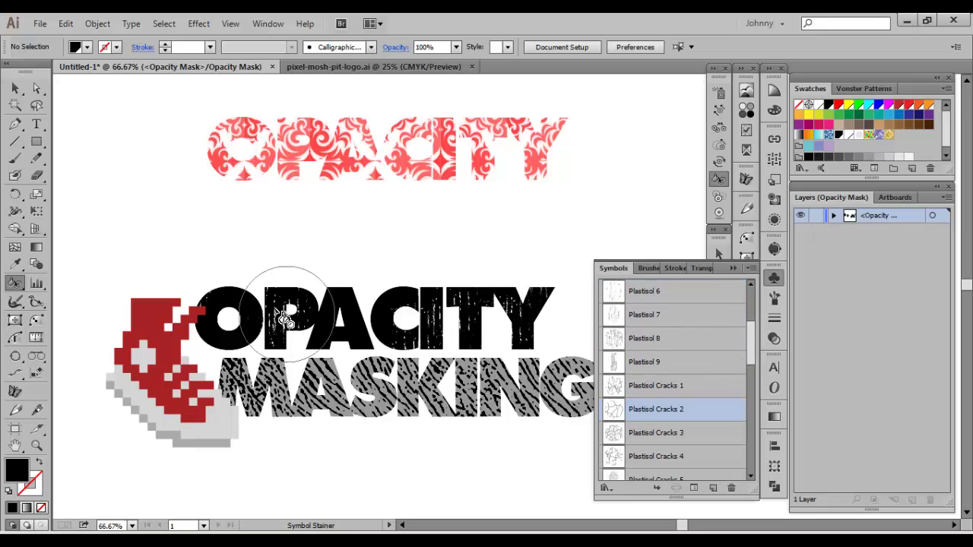
click(186, 292)
click(568, 295)
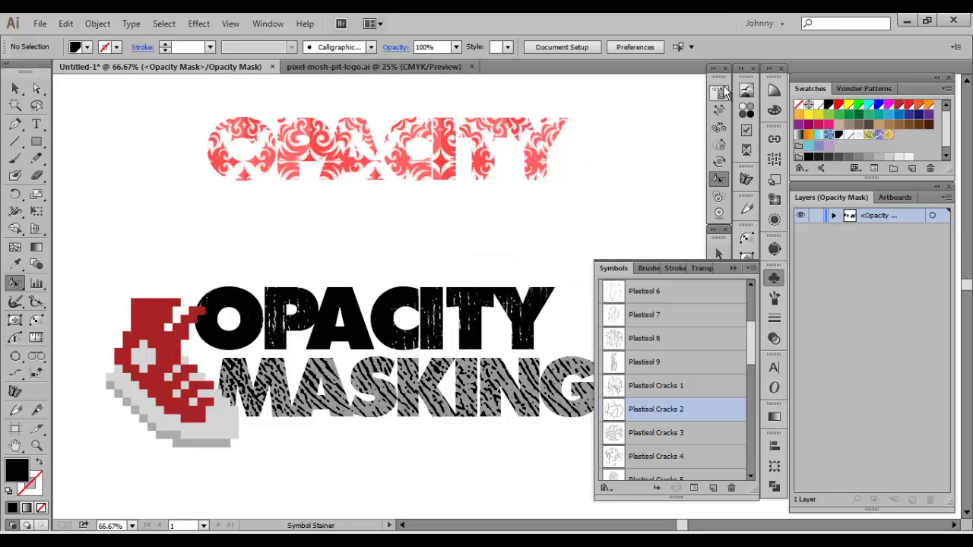
key(shift+s)
mouse_move(505, 277)
mouse_down()
mouse_move(327, 304)
mouse_move(259, 297)
mouse_move(481, 302)
mouse_move(501, 275)
mouse_up()
drag(408, 300, 365, 337)
drag(355, 274, 357, 275)
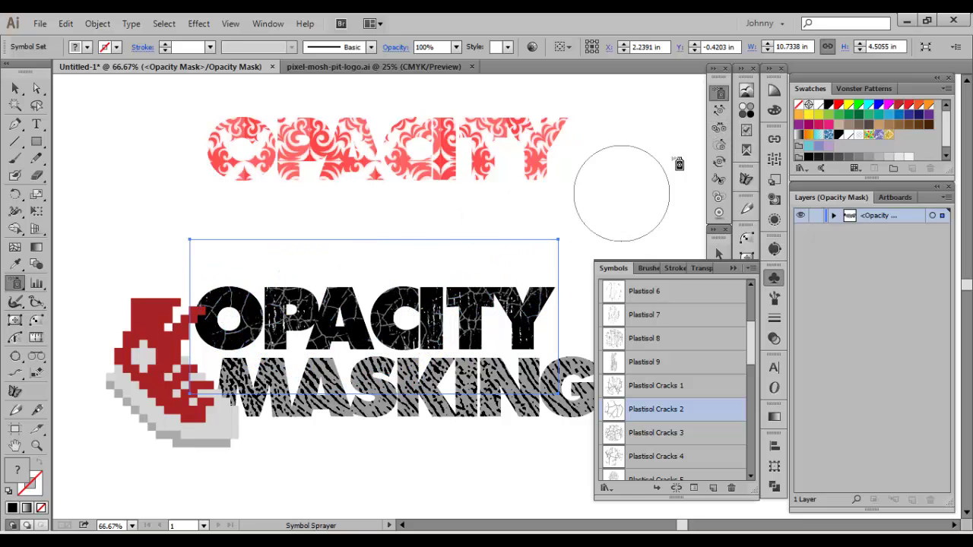
Shift the sprayed crack symbols across the OPACITY lettering and stain them black.
click(718, 109)
drag(210, 316, 410, 308)
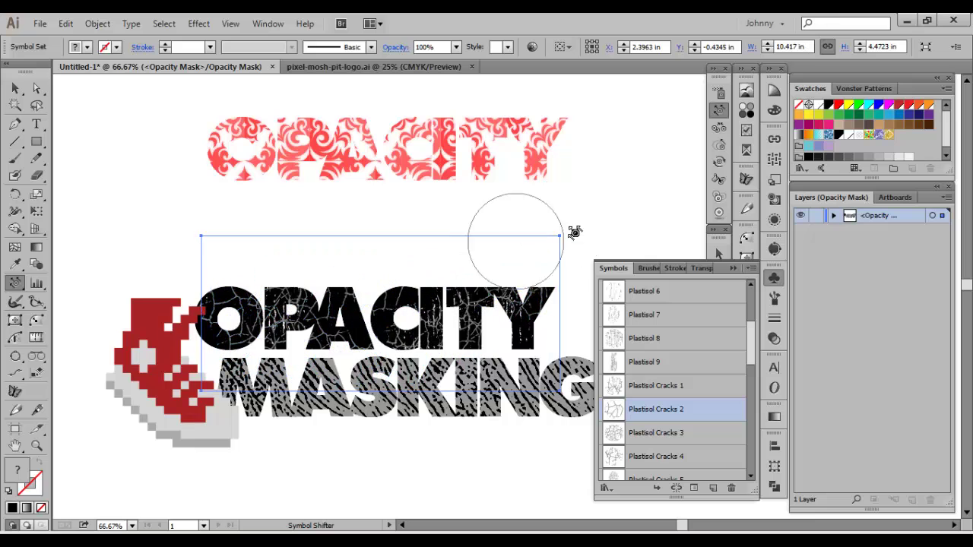
click(718, 178)
mouse_move(509, 264)
mouse_down()
mouse_move(372, 332)
mouse_move(221, 302)
mouse_move(458, 244)
mouse_move(301, 252)
mouse_up()
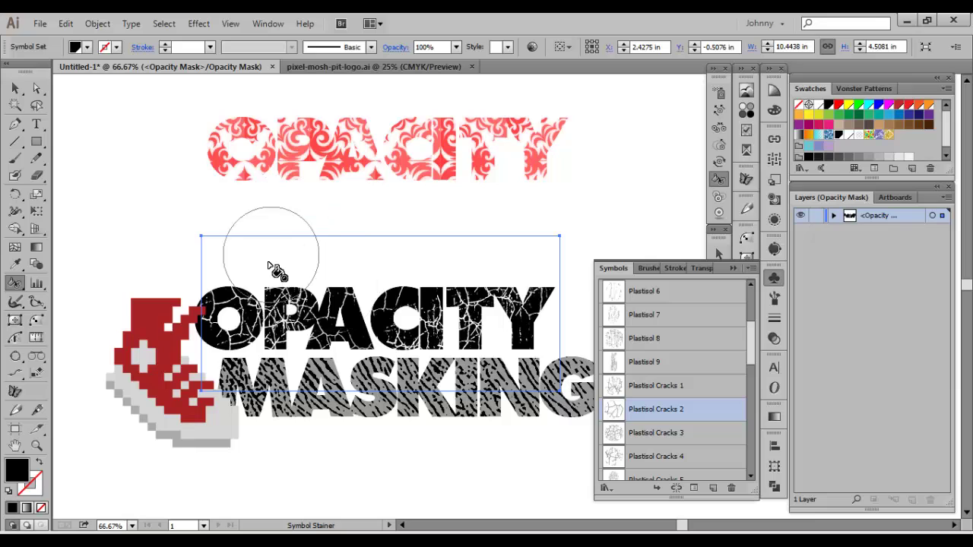
Exit the mask of the black OPACITY text to the main artwork, and deselect the text.
click(15, 88)
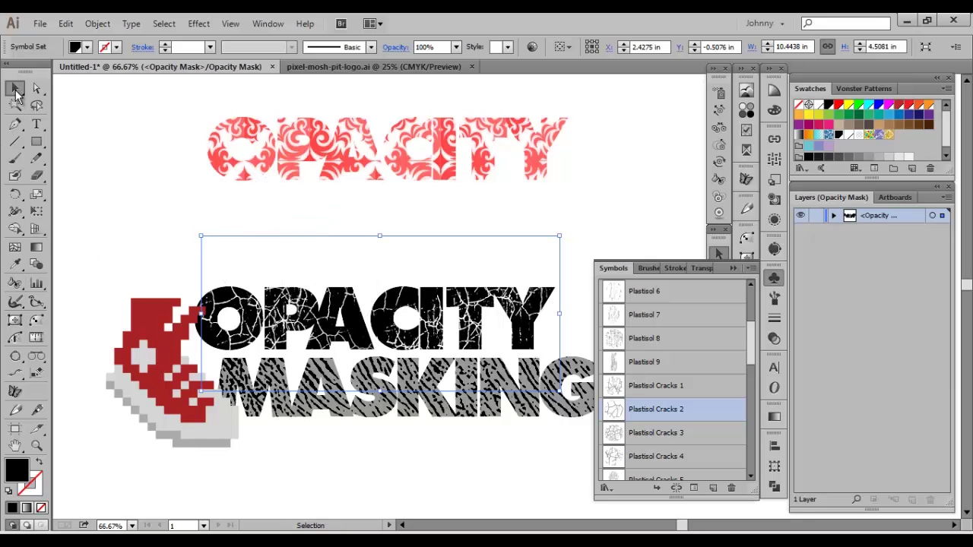
click(773, 278)
click(773, 338)
click(627, 331)
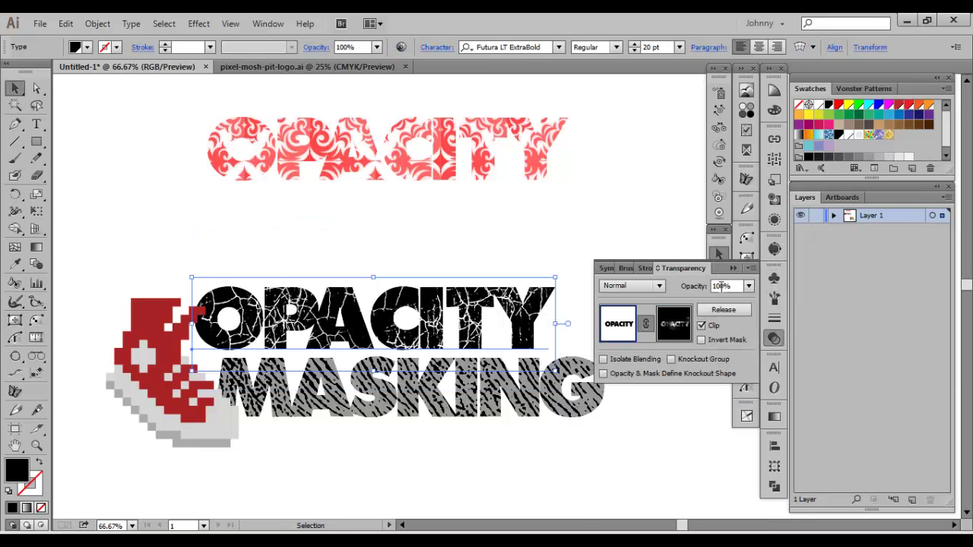
click(773, 338)
click(358, 242)
Move the pattern-masked red OPACITY text down to sit directly above the cracked black OPACITY lettering.
drag(382, 241, 456, 275)
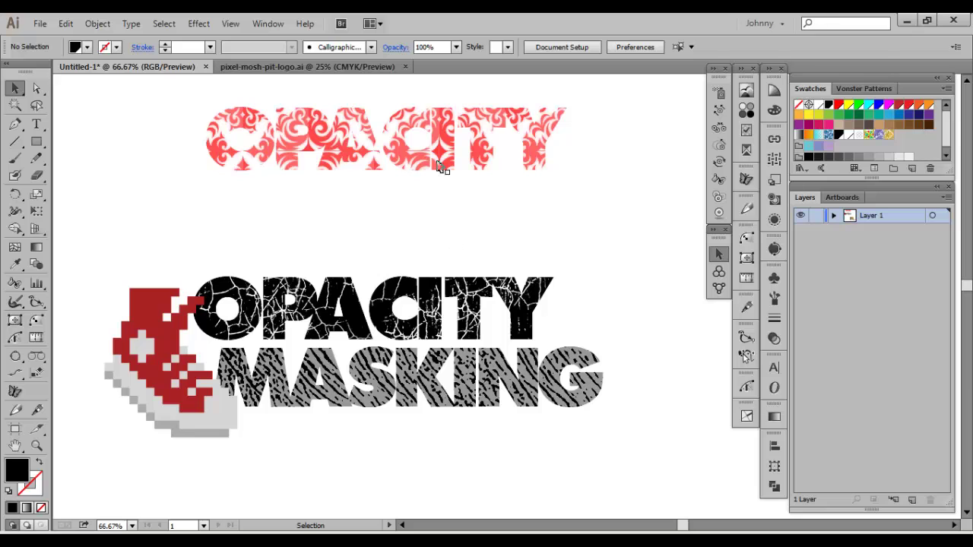
drag(434, 163, 419, 242)
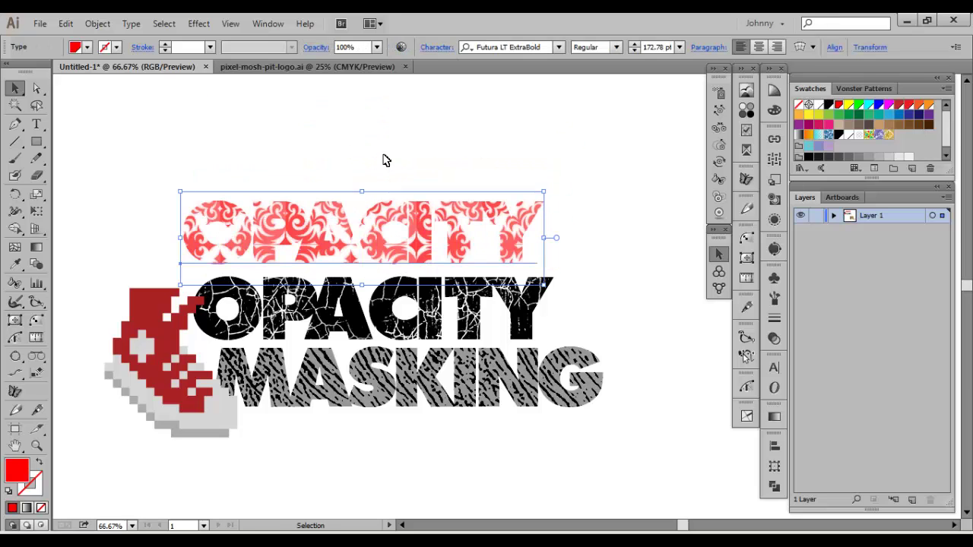
click(385, 159)
drag(472, 180, 486, 166)
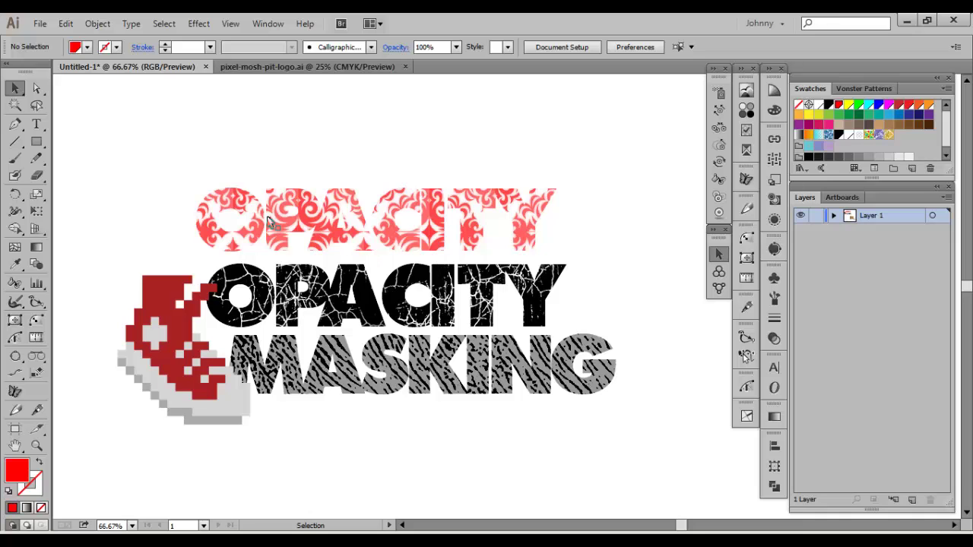
drag(328, 221, 353, 231)
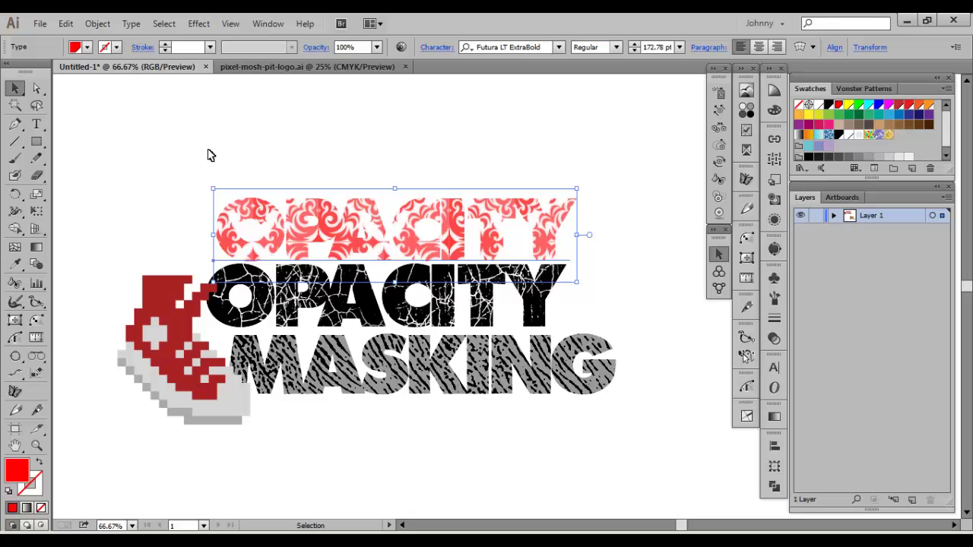